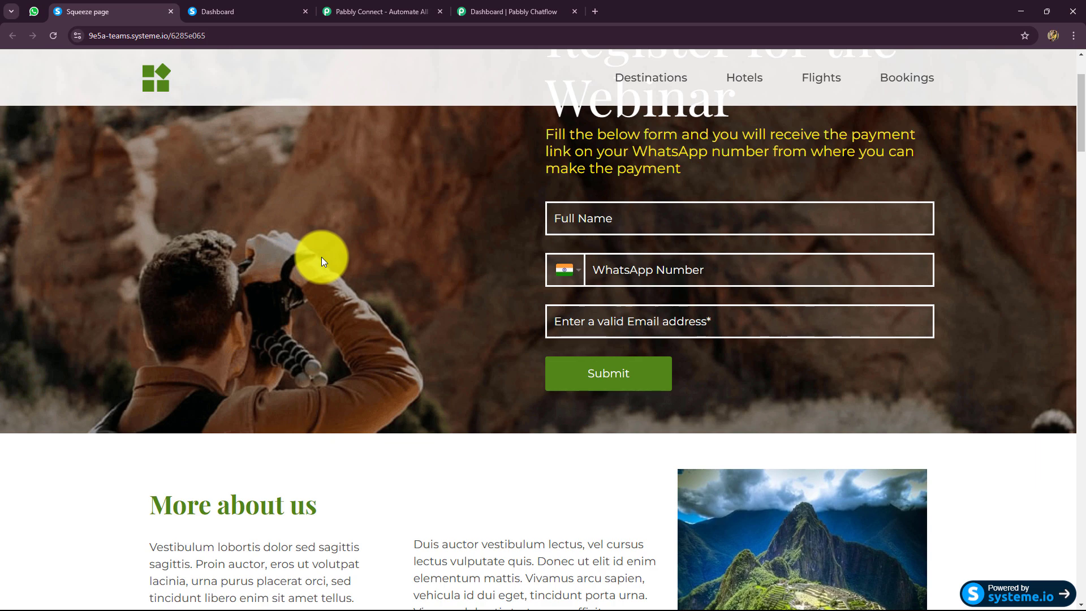
Review the WhatsApp chat, the webinar registration page, and the Systeme.io and Pabbly Chatflow dashboards.
click(30, 12)
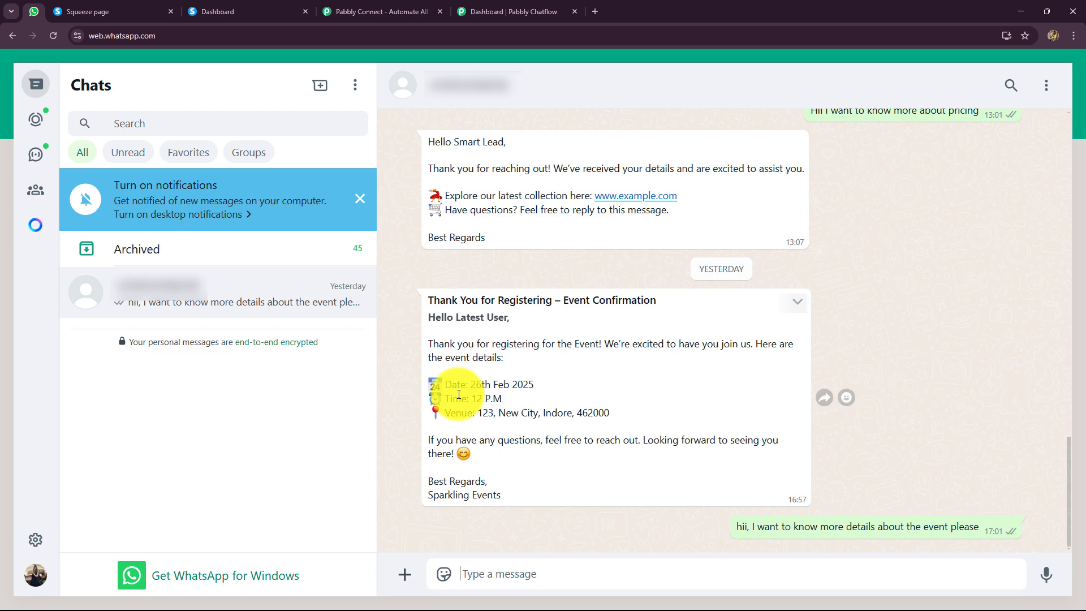
click(141, 15)
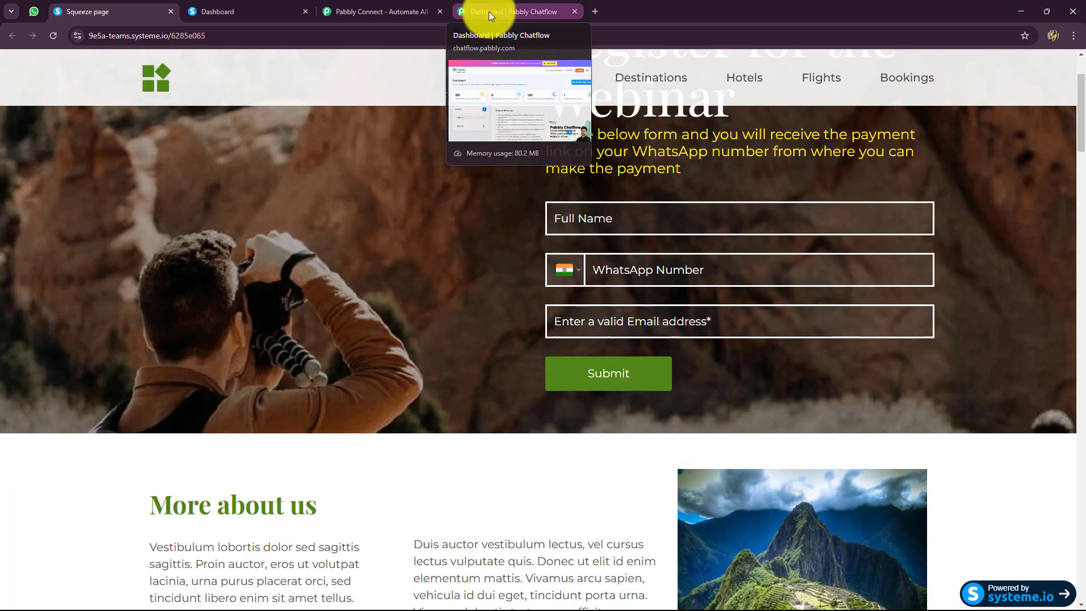
click(488, 11)
mouse_move(404, 285)
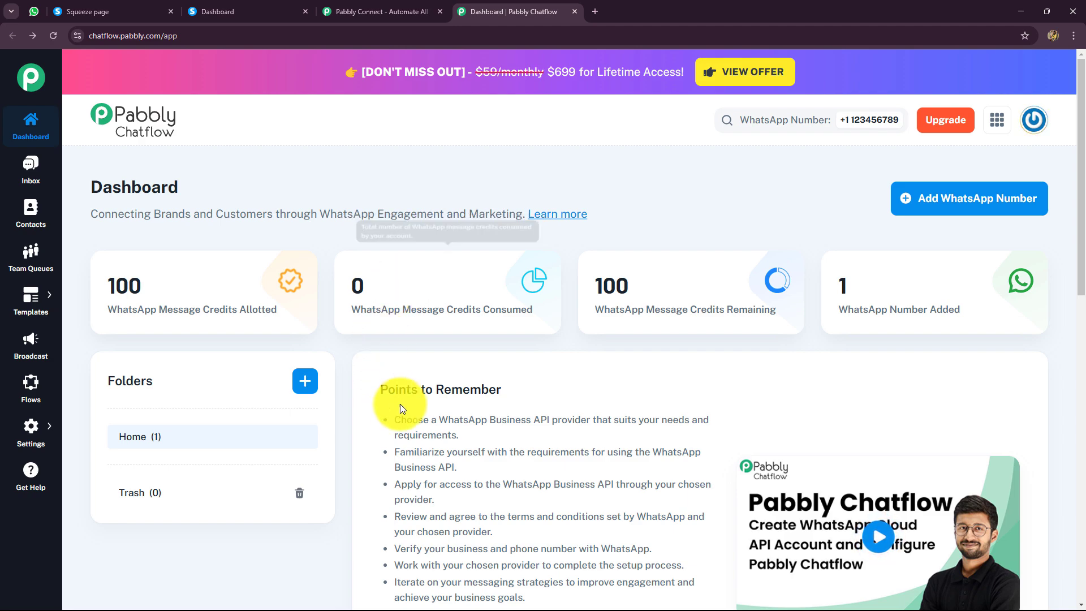
scroll(537, 477, down, 2)
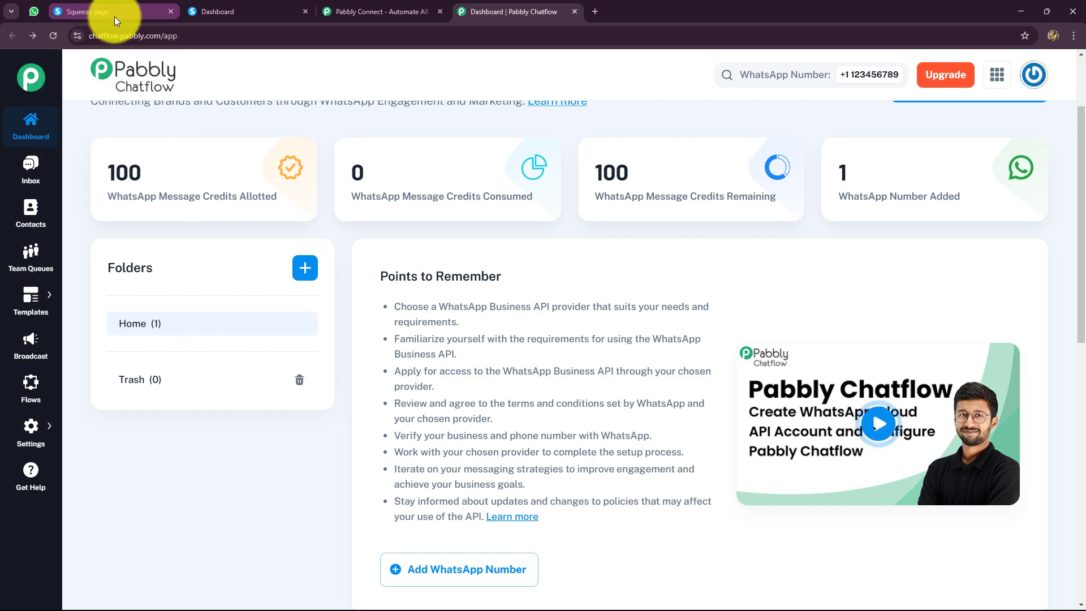
click(189, 15)
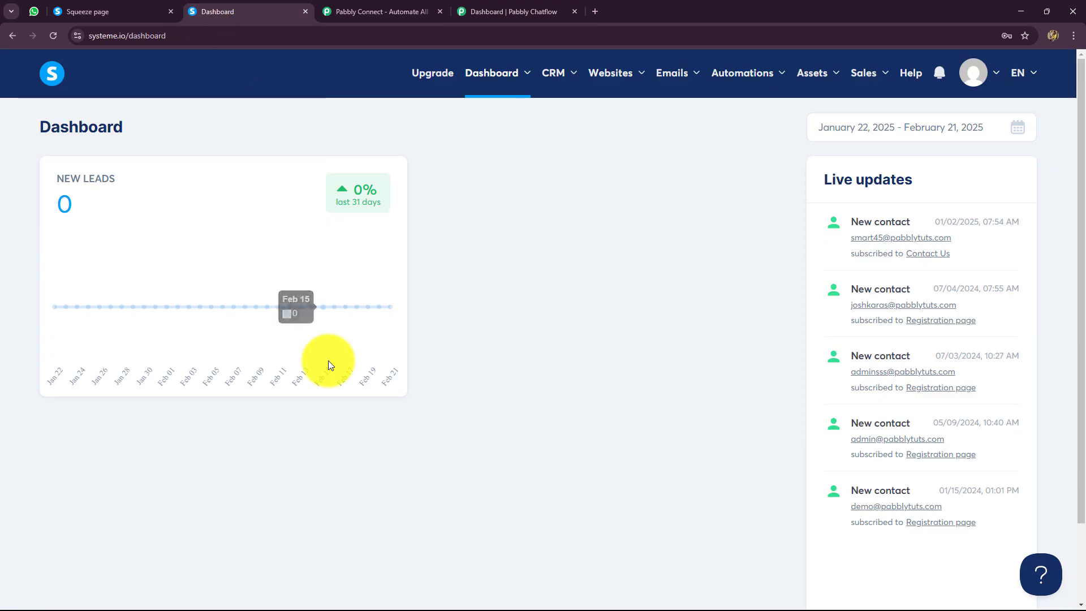
click(373, 7)
click(558, 10)
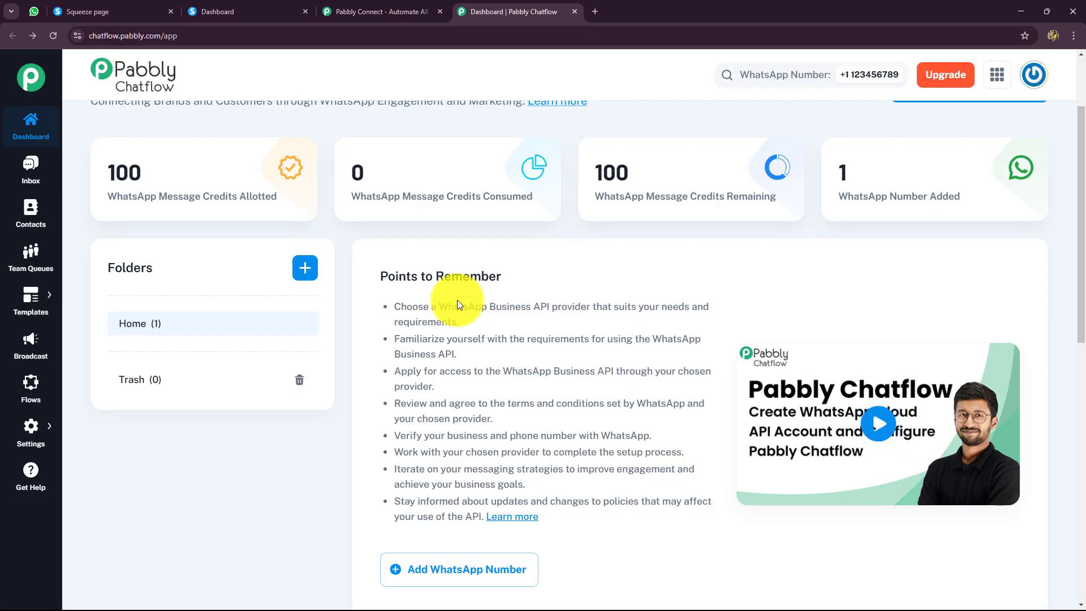
click(252, 10)
click(473, 13)
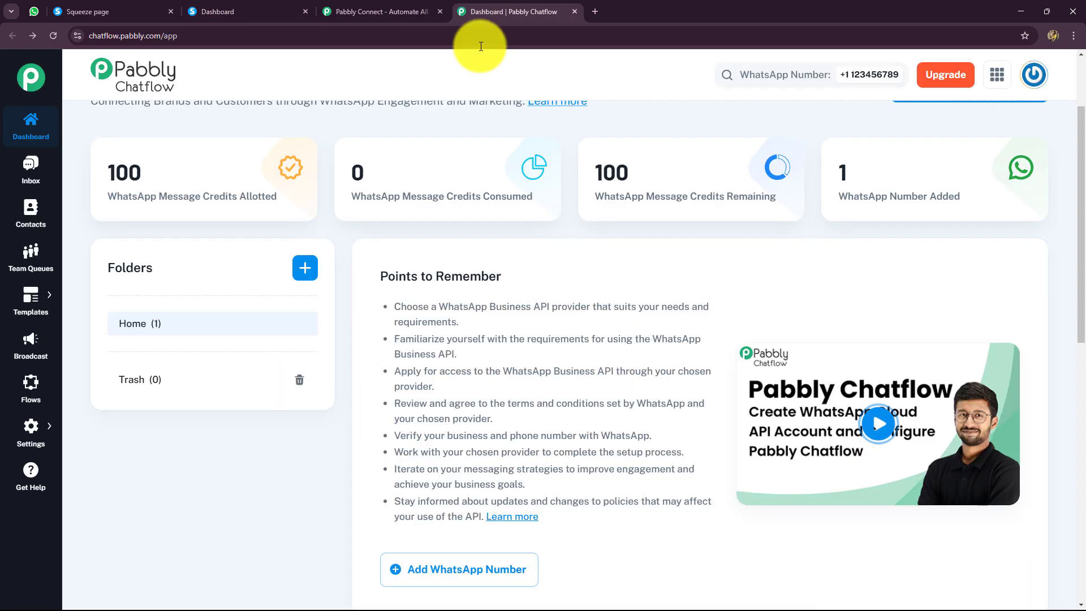
scroll(536, 388, up, 2)
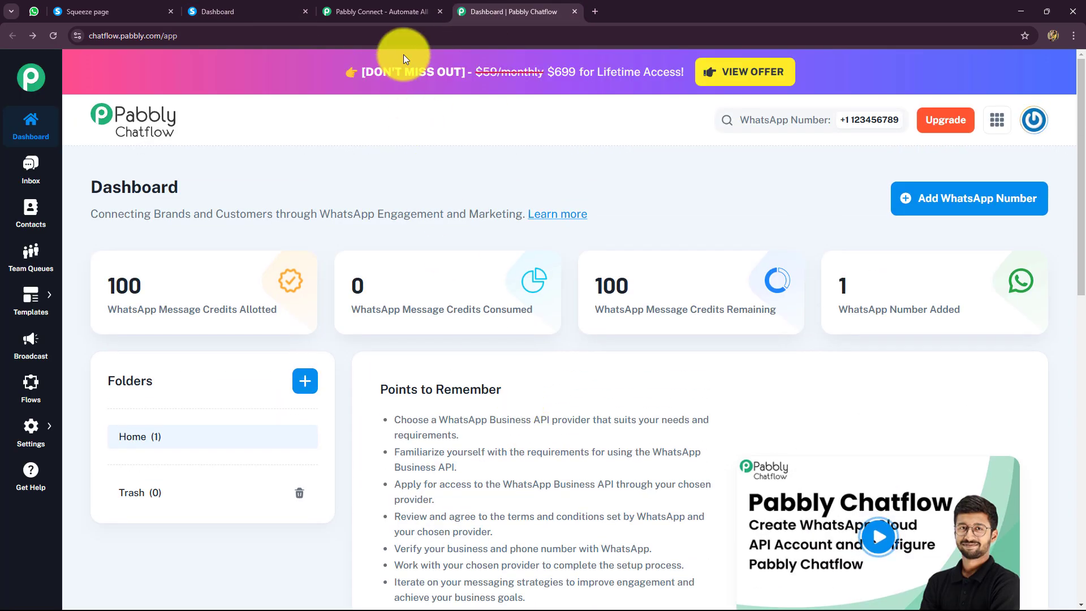
Switch to the Pabbly Connect website, dismiss the lifetime offer and look over the landing page.
click(395, 7)
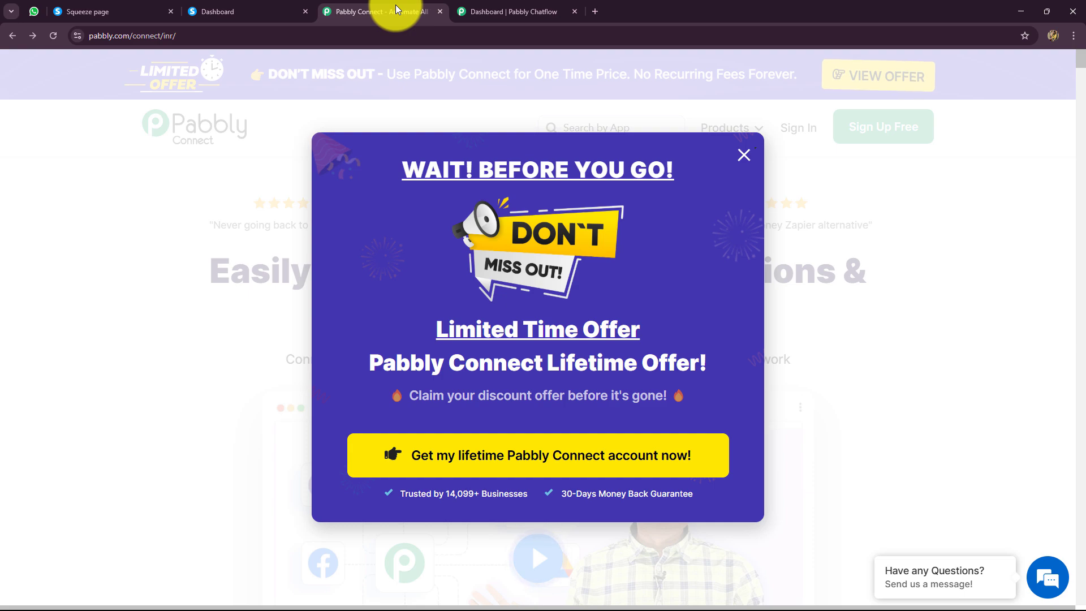
click(744, 154)
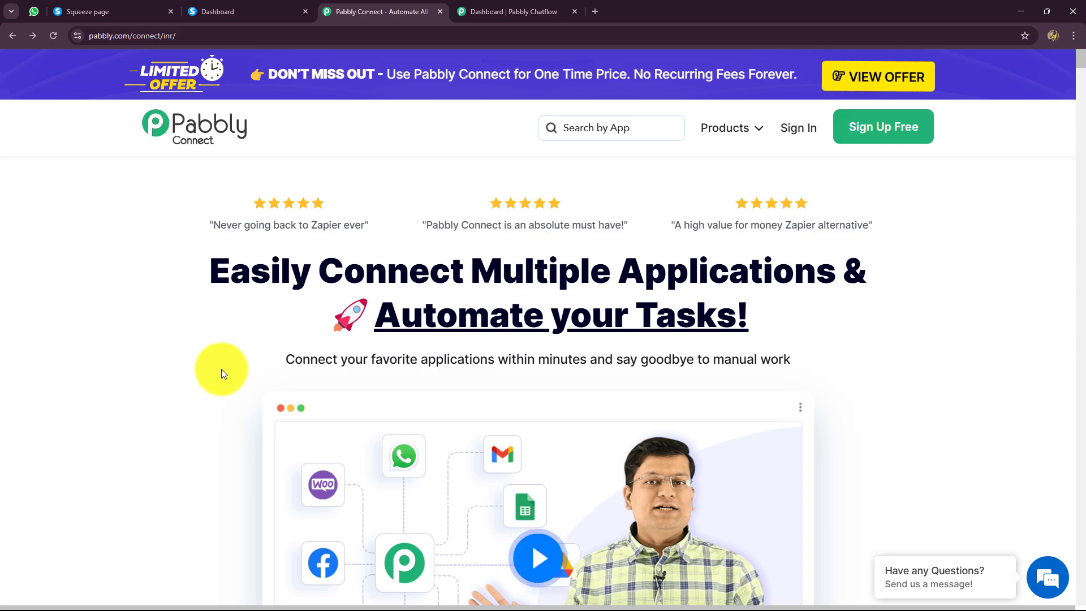
drag(218, 268, 869, 372)
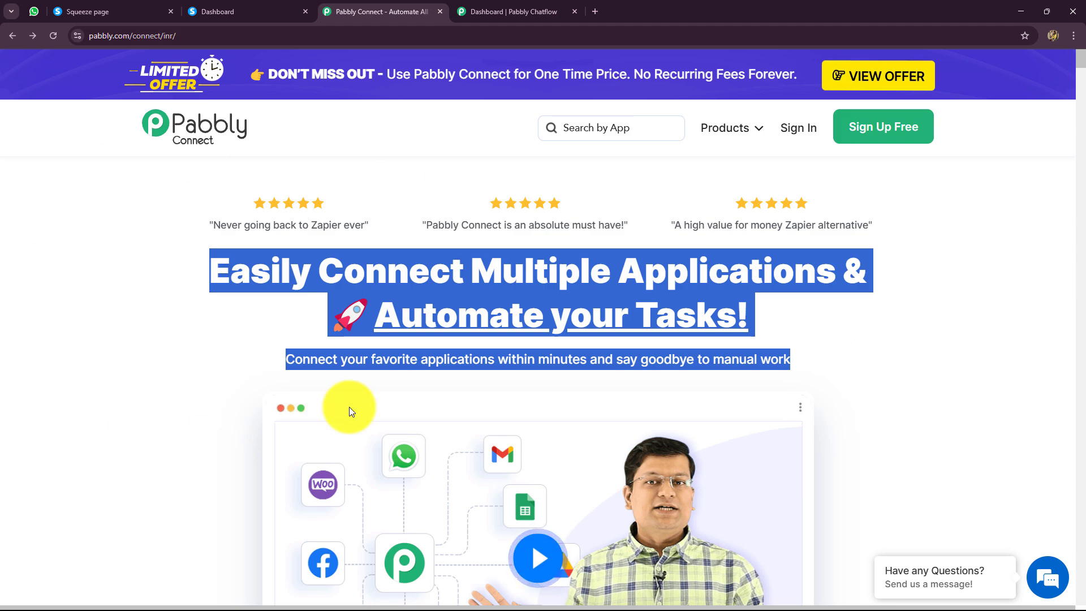
click(193, 42)
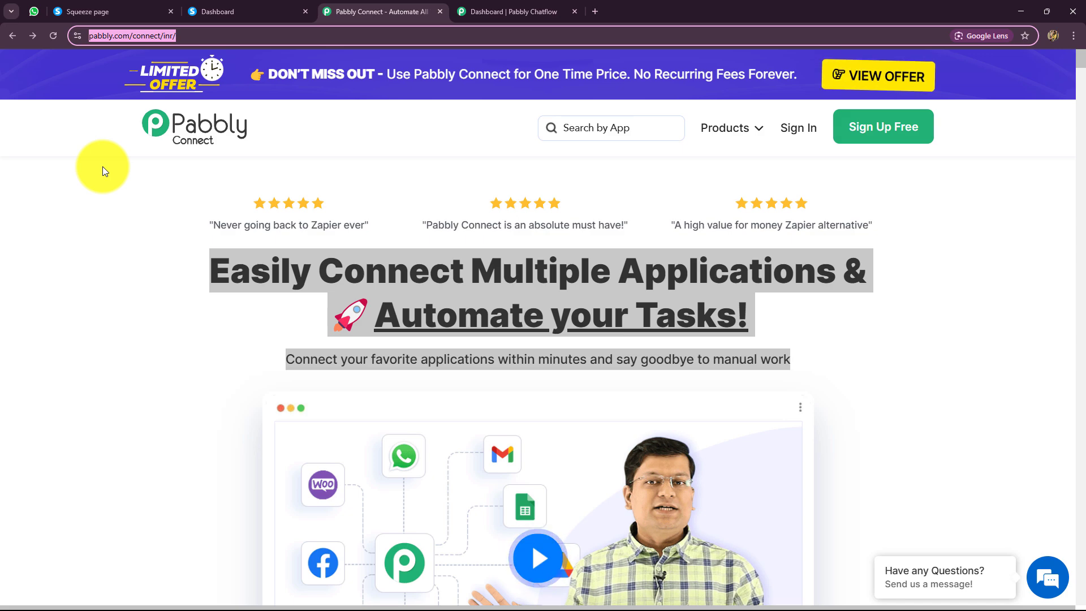
click(623, 192)
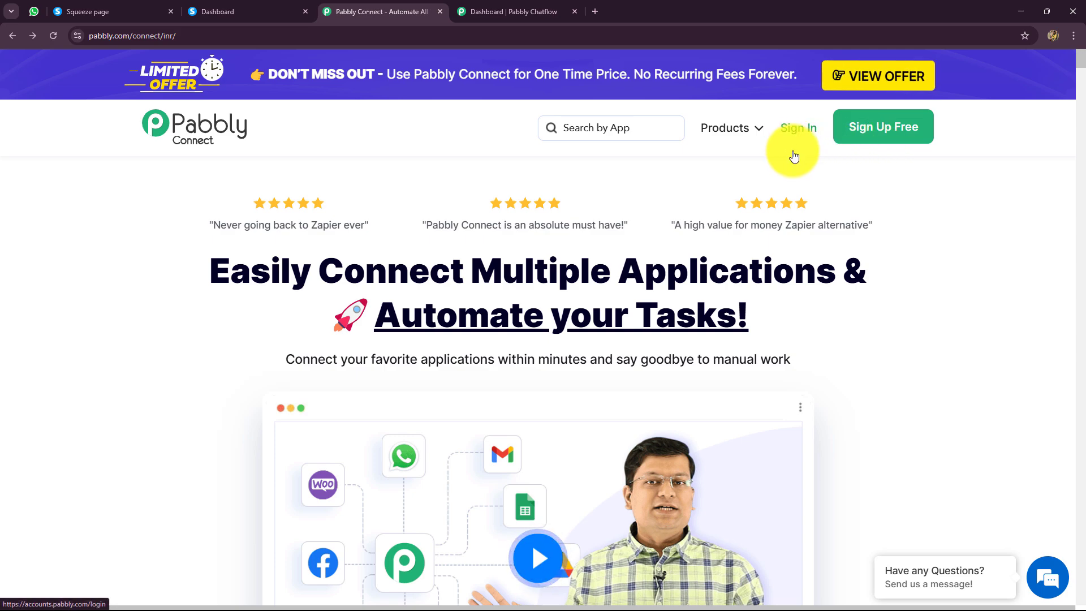
drag(185, 264, 195, 221)
click(194, 221)
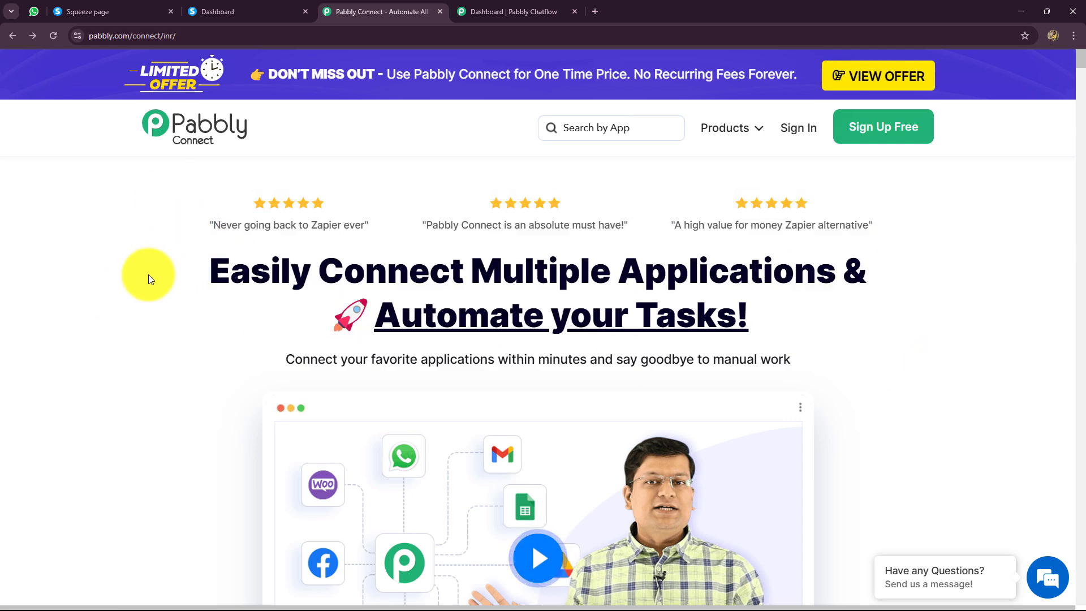
scroll(618, 477, down, 8)
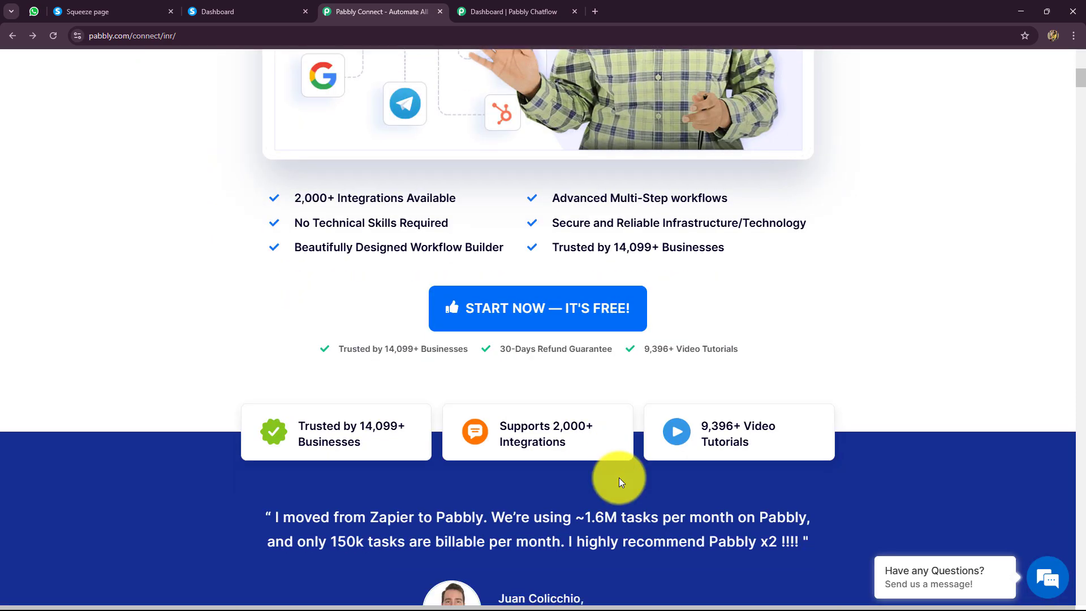
scroll(619, 478, up, 8)
Sign in to Pabbly and open the Pabbly Connect dashboard from the list of all Pabbly apps.
click(799, 132)
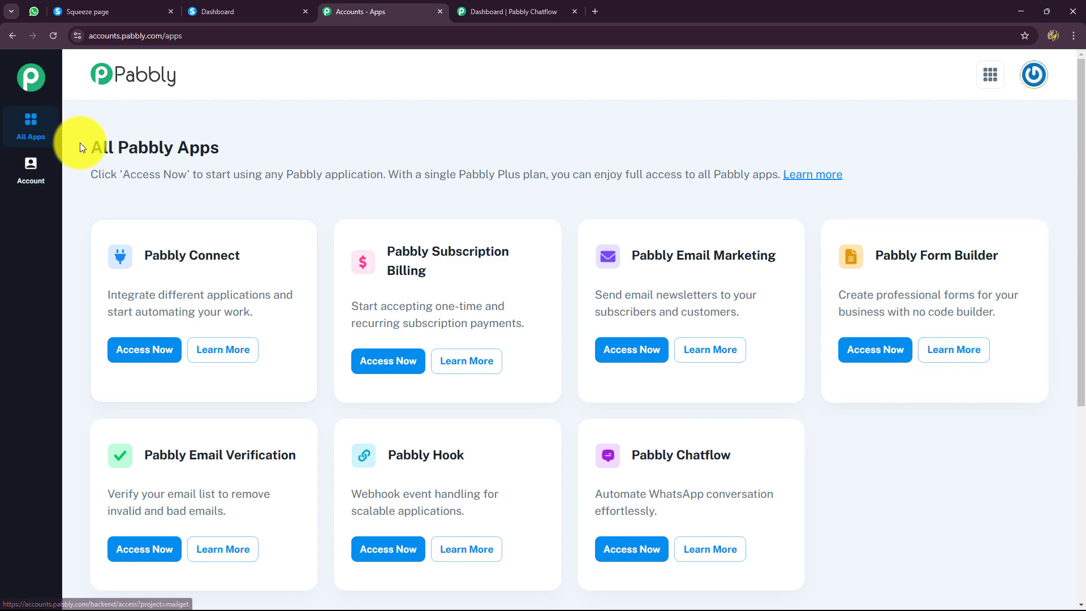
triple_click(91, 147)
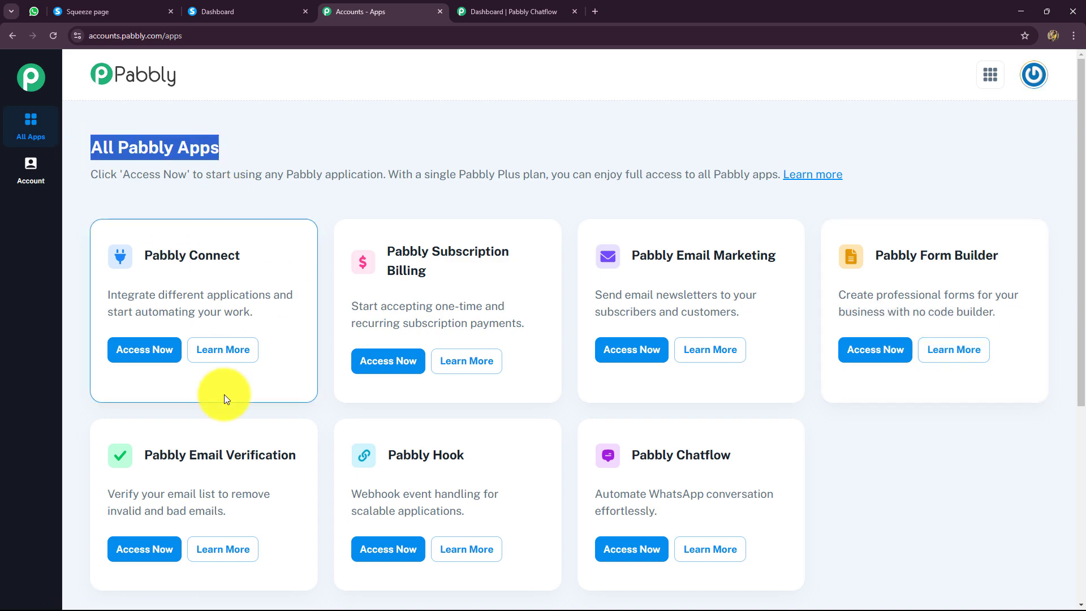
scroll(206, 266, down, 2)
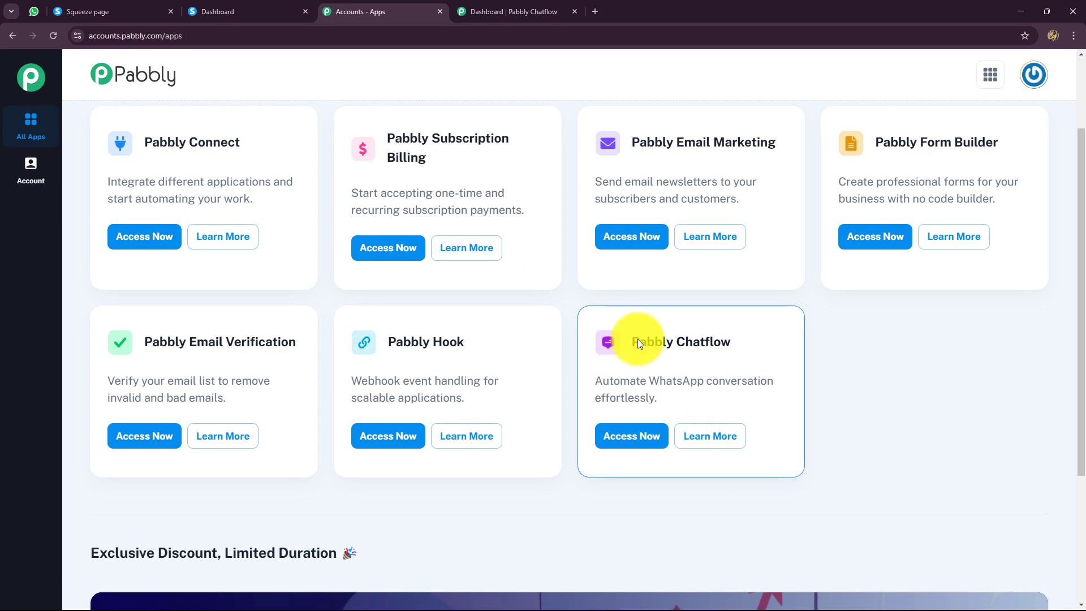
click(520, 16)
click(384, 12)
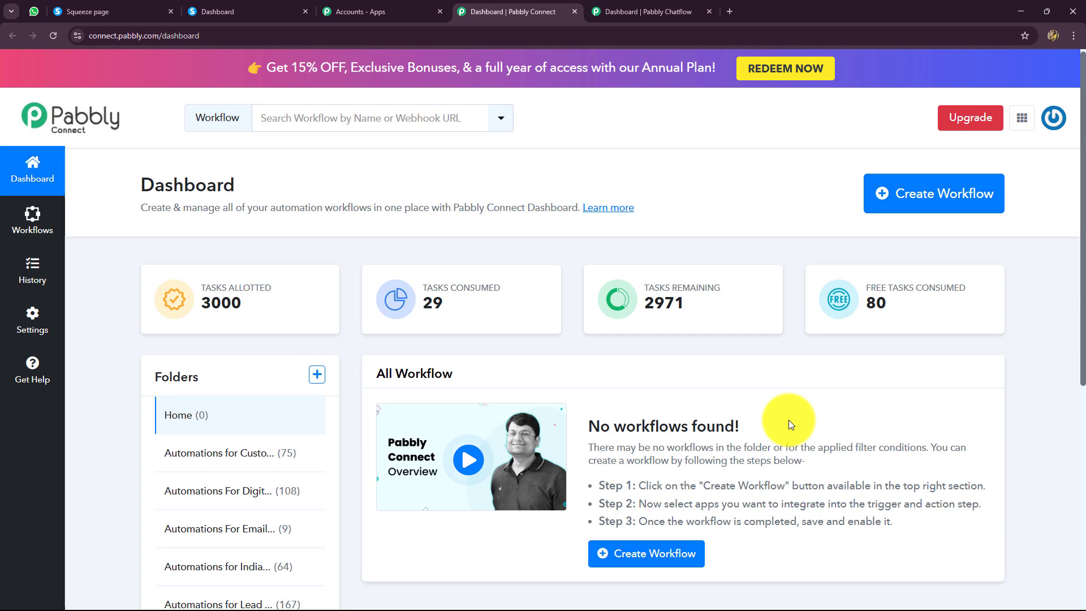
Start a new workflow and enter a name beginning "Send WhatsApp Message on Systeme.io Form Submission using".
scroll(788, 420, down, 4)
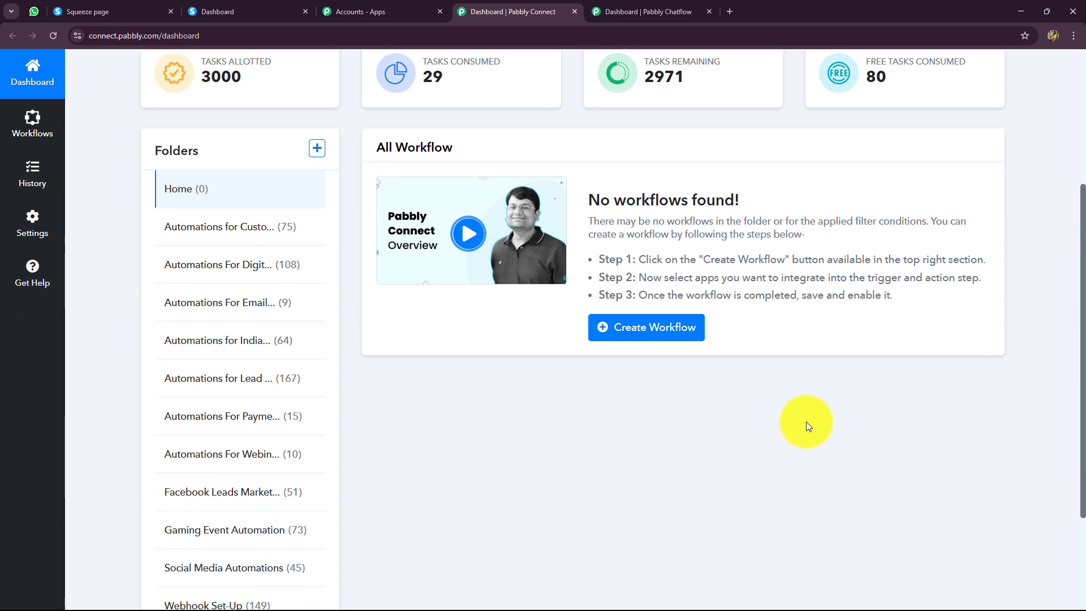
scroll(650, 390, down, 2)
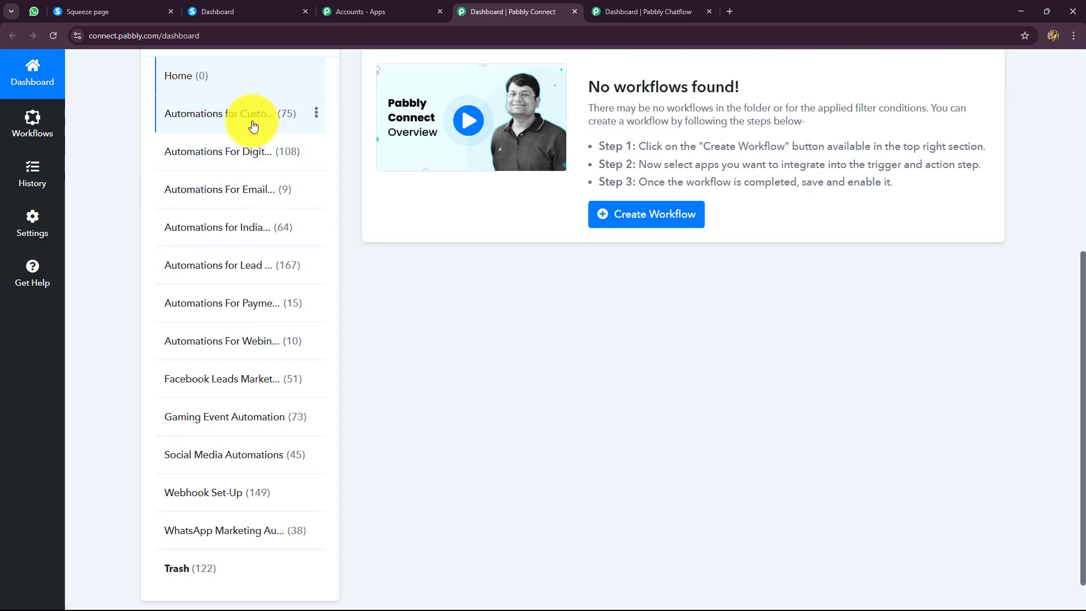
scroll(230, 296, up, 6)
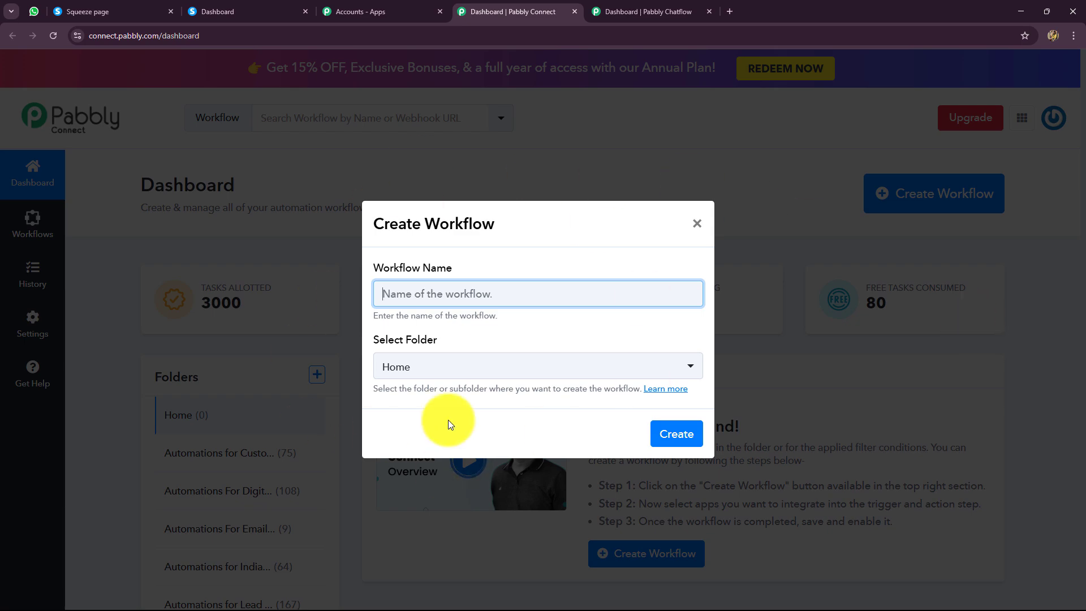
click(399, 297)
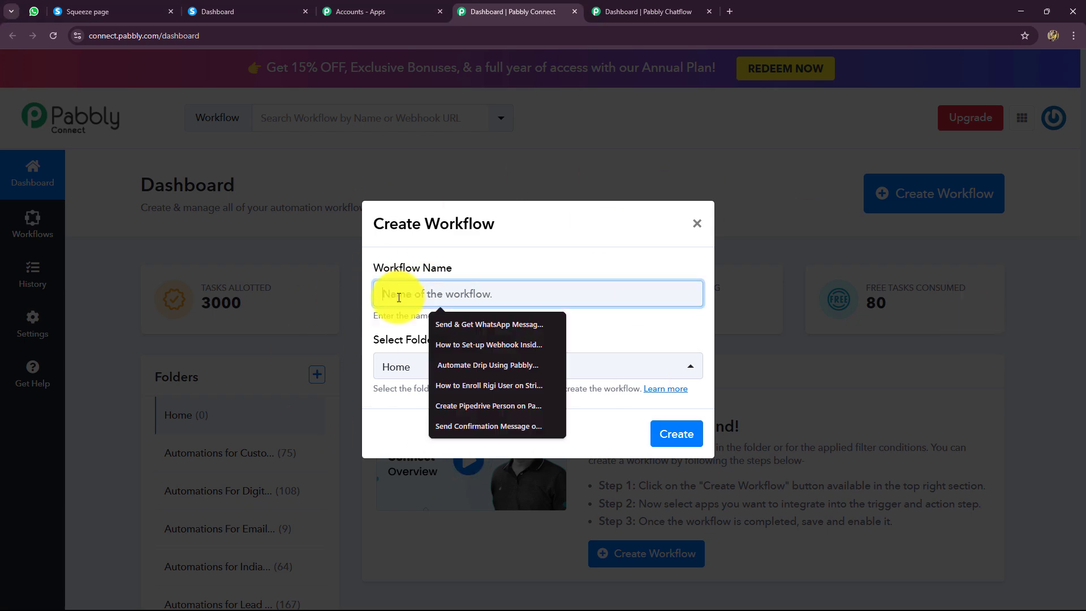
text(Send WhatsApp Message on Systeme.io Form Submission using Pabbly Chatflow)
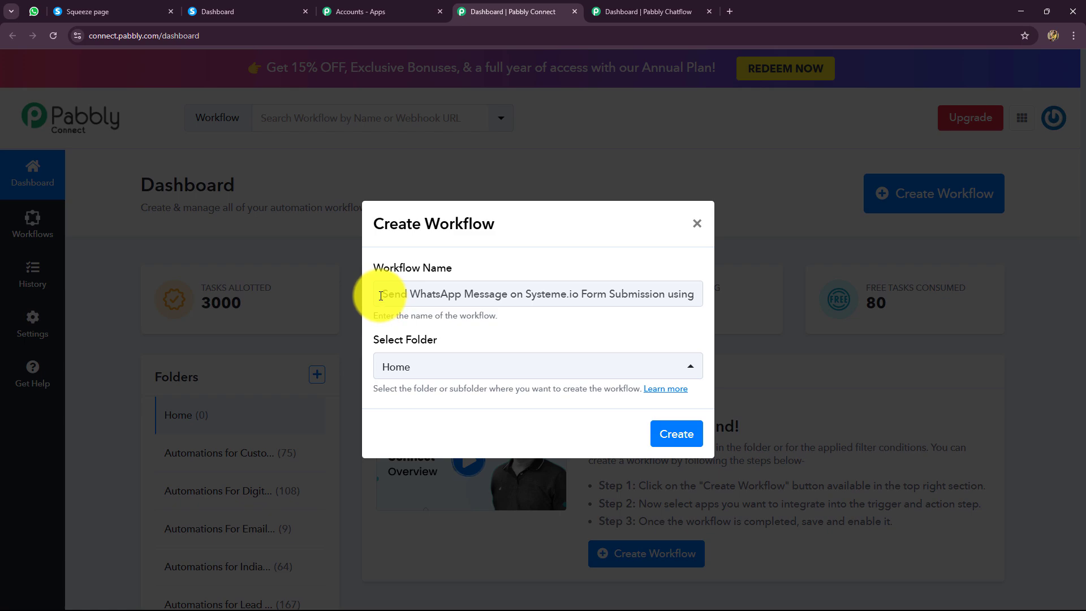
drag(380, 295, 713, 325)
Set the new workflow's folder to WhatsApp Marketing Automations and create the workflow.
click(496, 371)
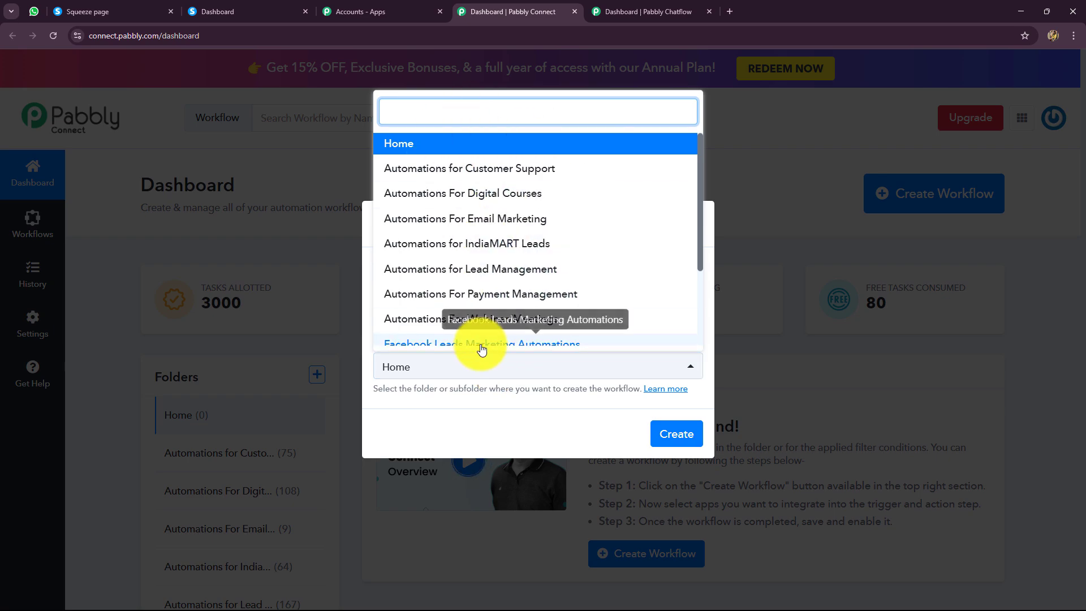
scroll(478, 302, down, 2)
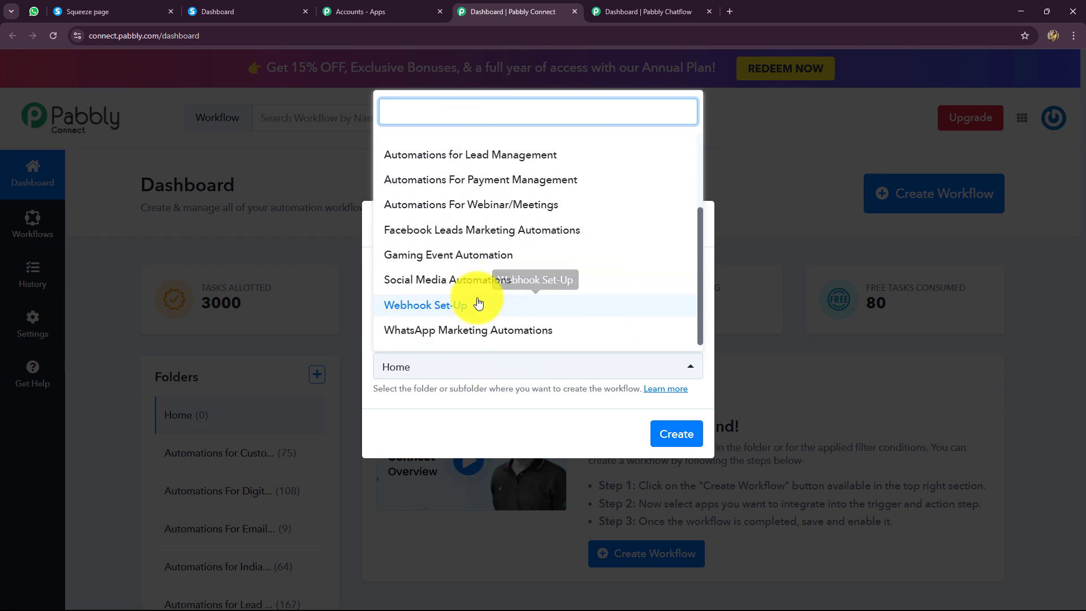
click(475, 339)
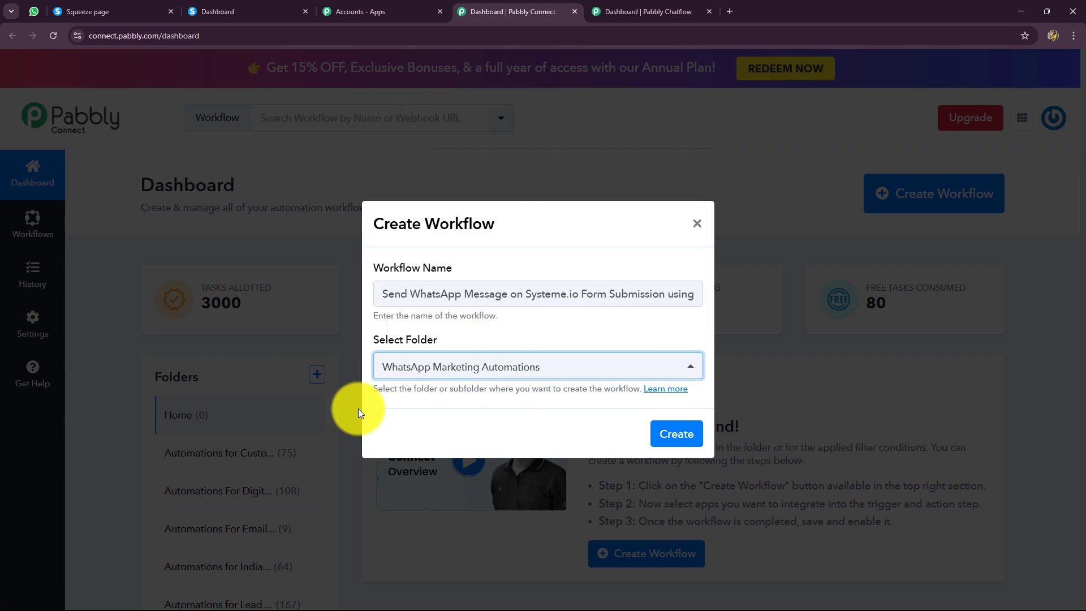
click(684, 436)
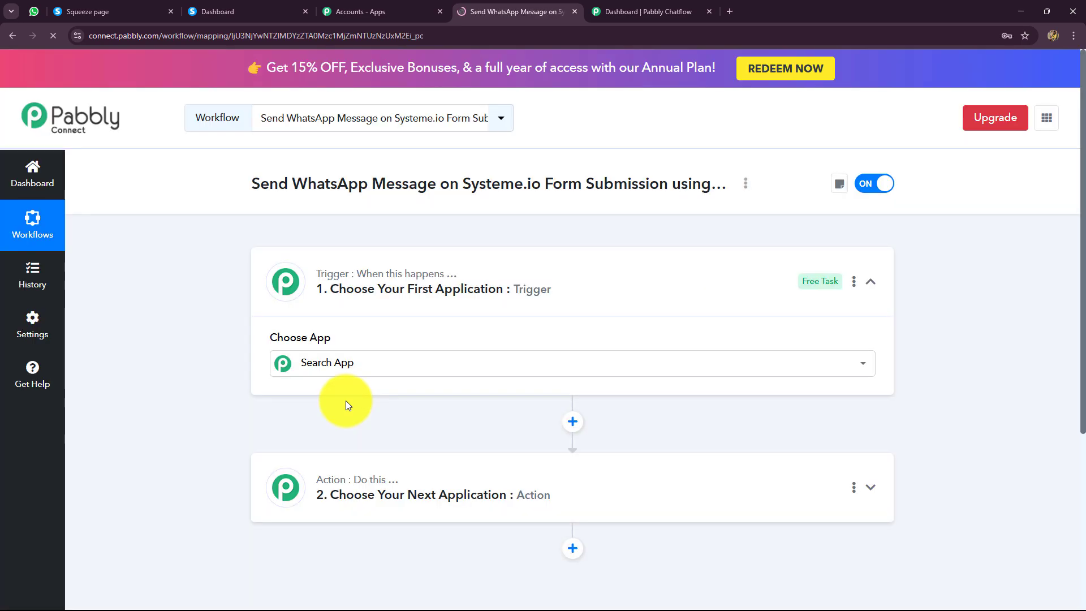
Choose Systeme.io as the workflow's trigger application.
click(870, 283)
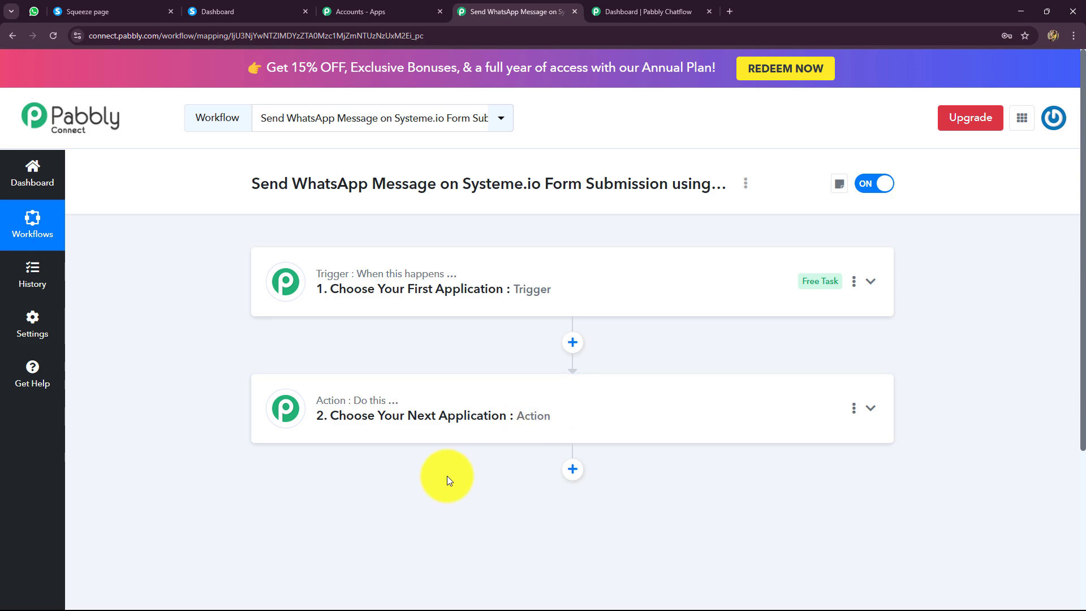
click(400, 292)
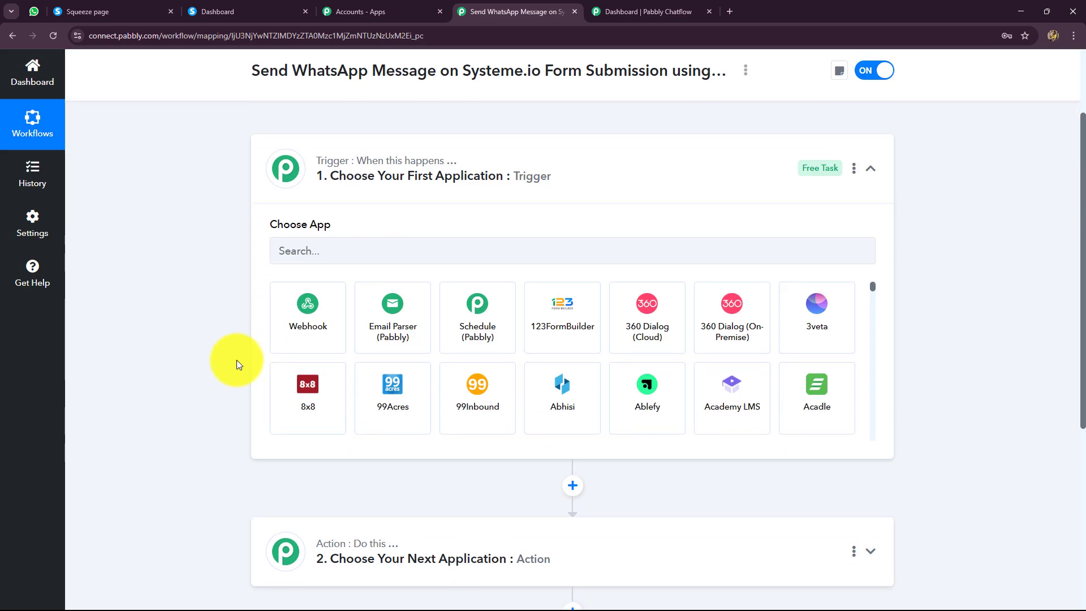
click(295, 252)
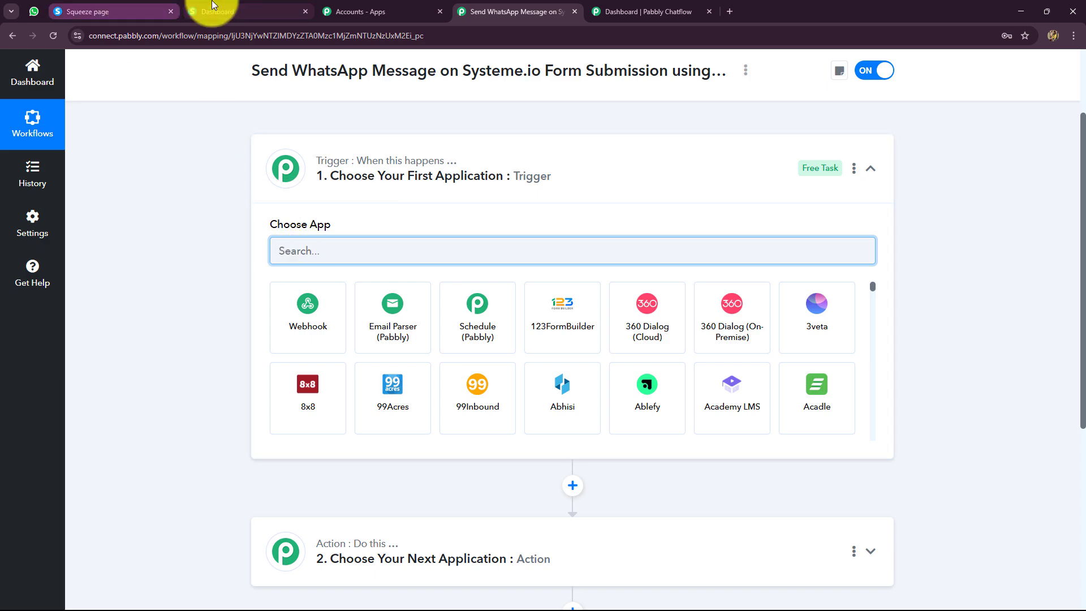
click(266, 11)
click(498, 12)
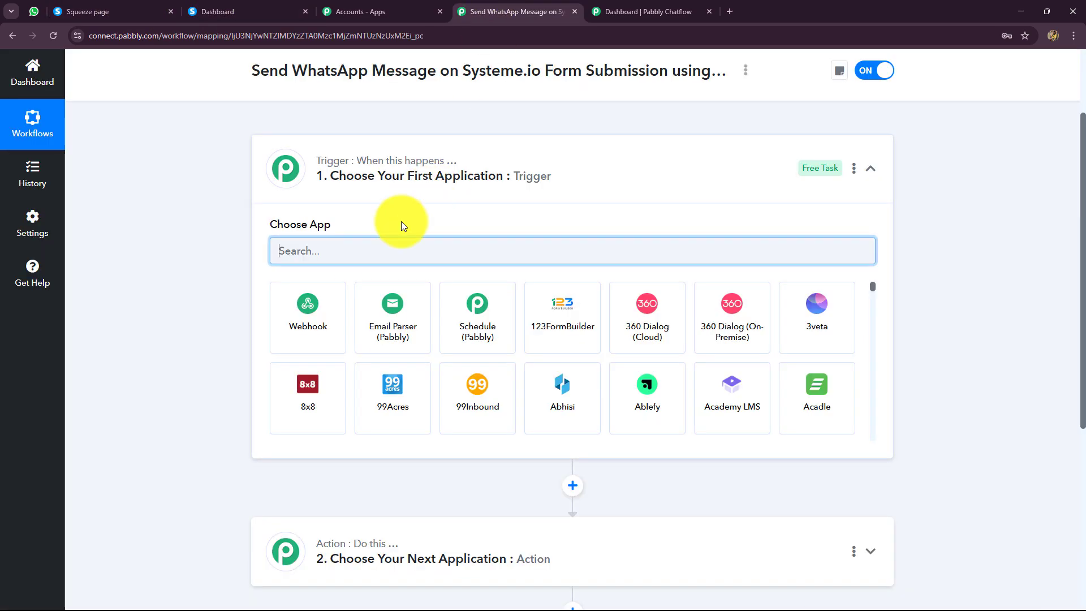
text(Sysy)
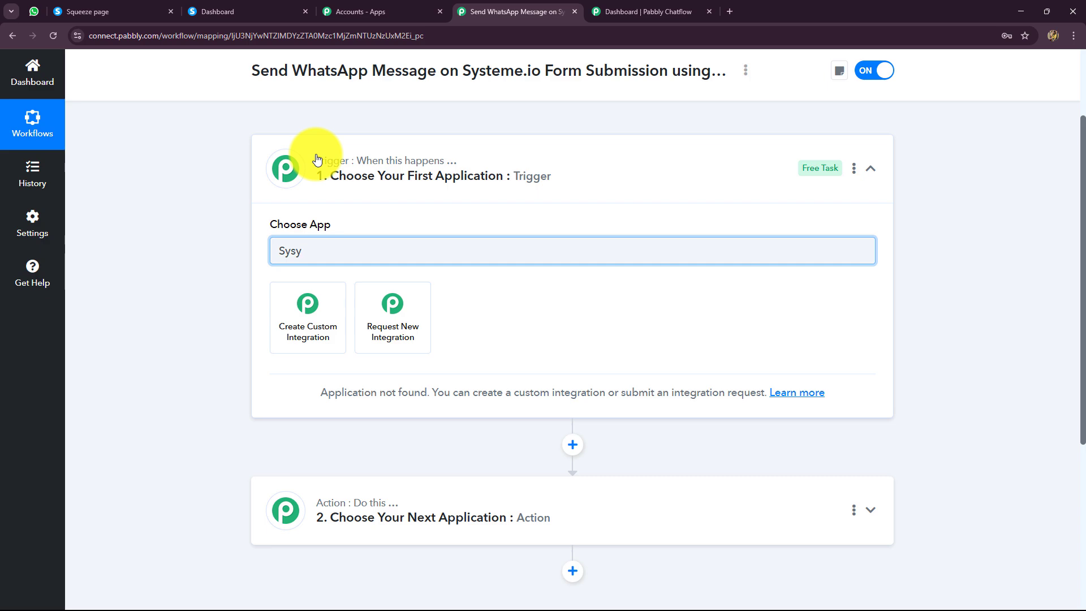
key(BackSpace)
key(BackSpace)
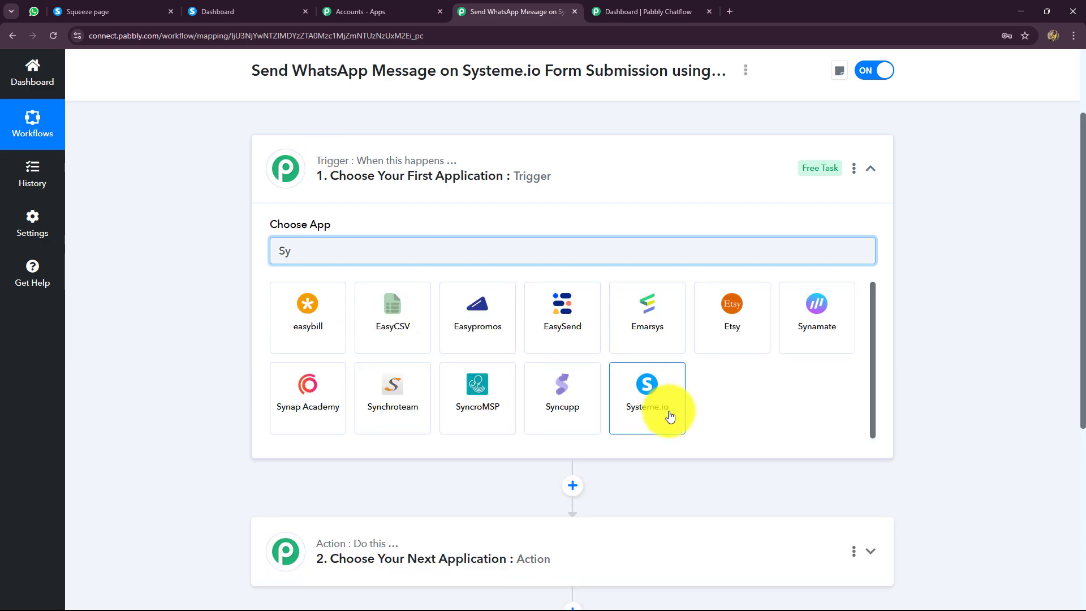
click(671, 417)
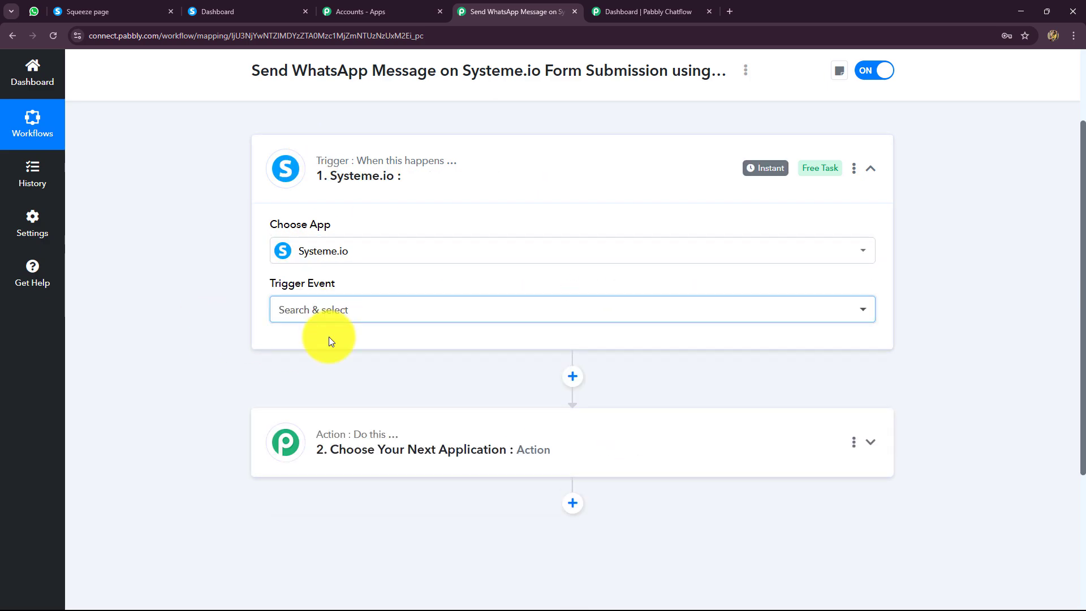
Set the Systeme.io trigger event to Contact Subscribed to a Form.
click(329, 318)
scroll(314, 477, down, 1)
scroll(315, 478, up, 1)
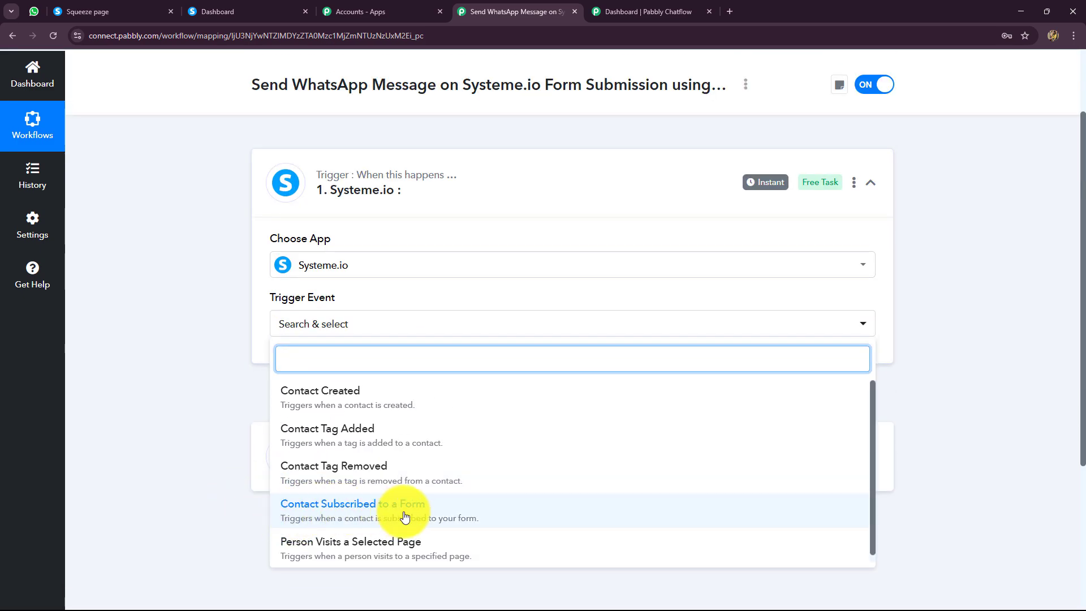
click(351, 516)
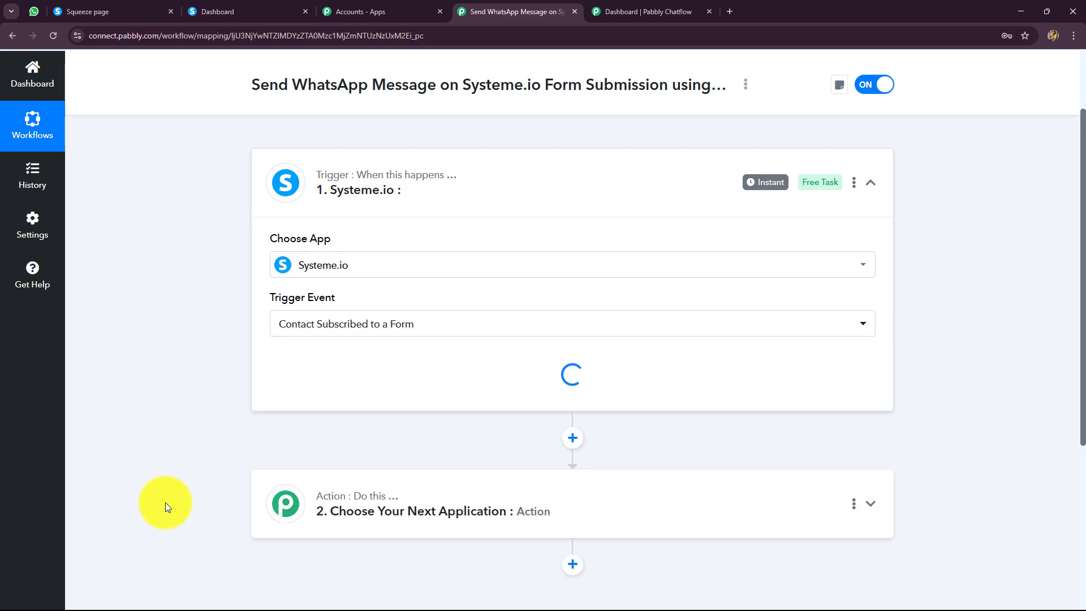
Review the trigger's webhook setup instructions and copy its webhook URL.
scroll(227, 345, down, 2)
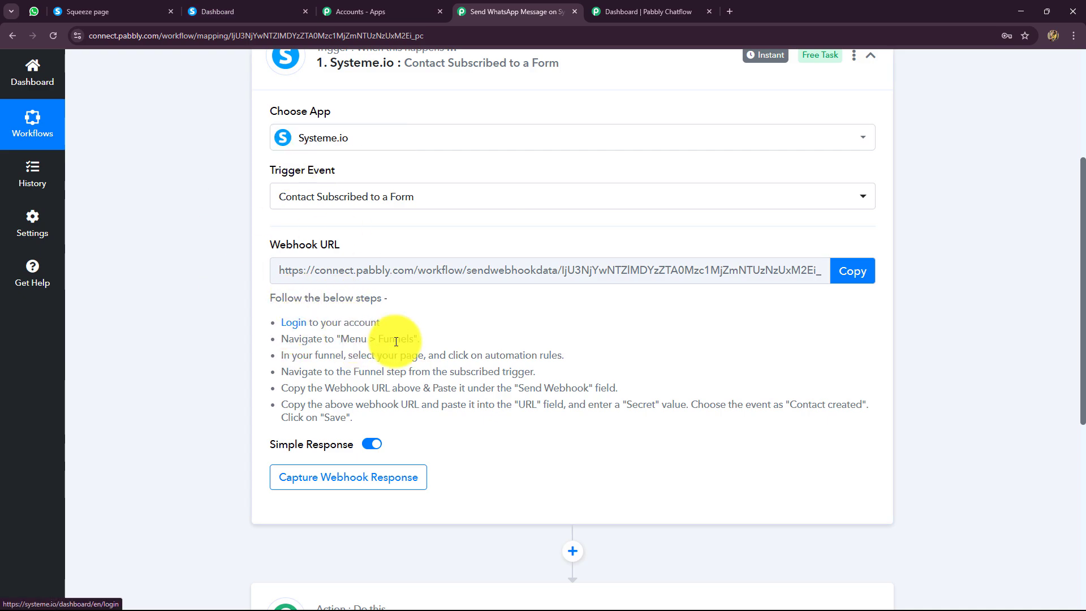
drag(354, 419, 228, 337)
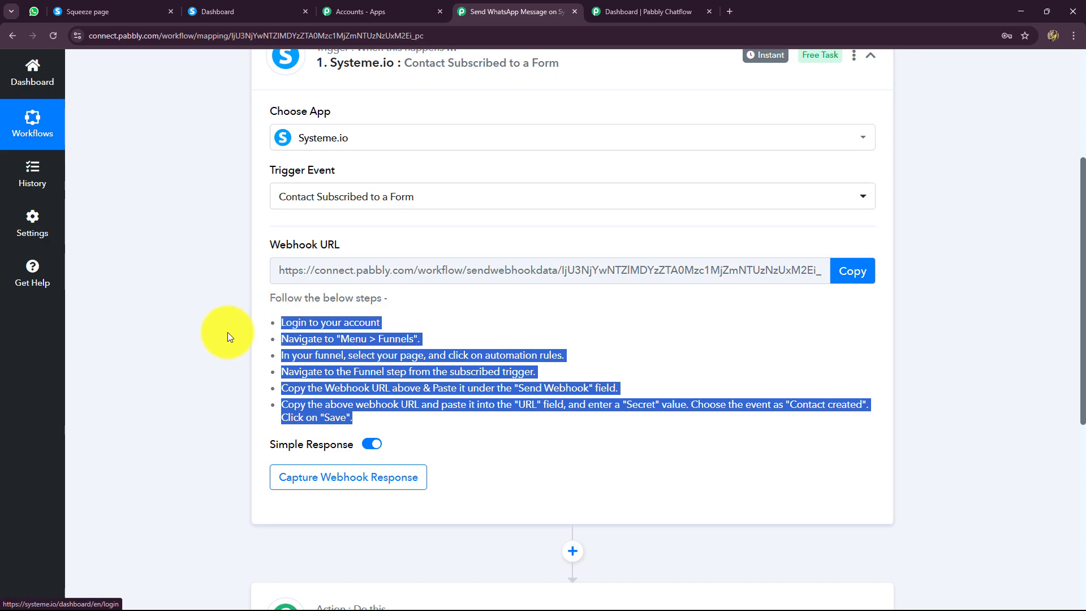
click(228, 332)
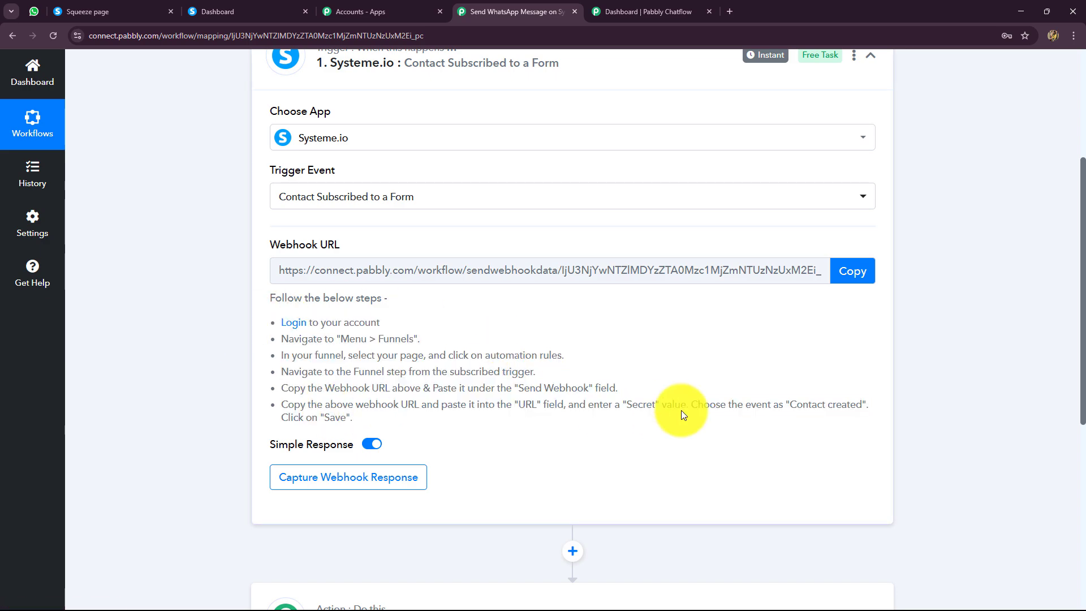
click(229, 14)
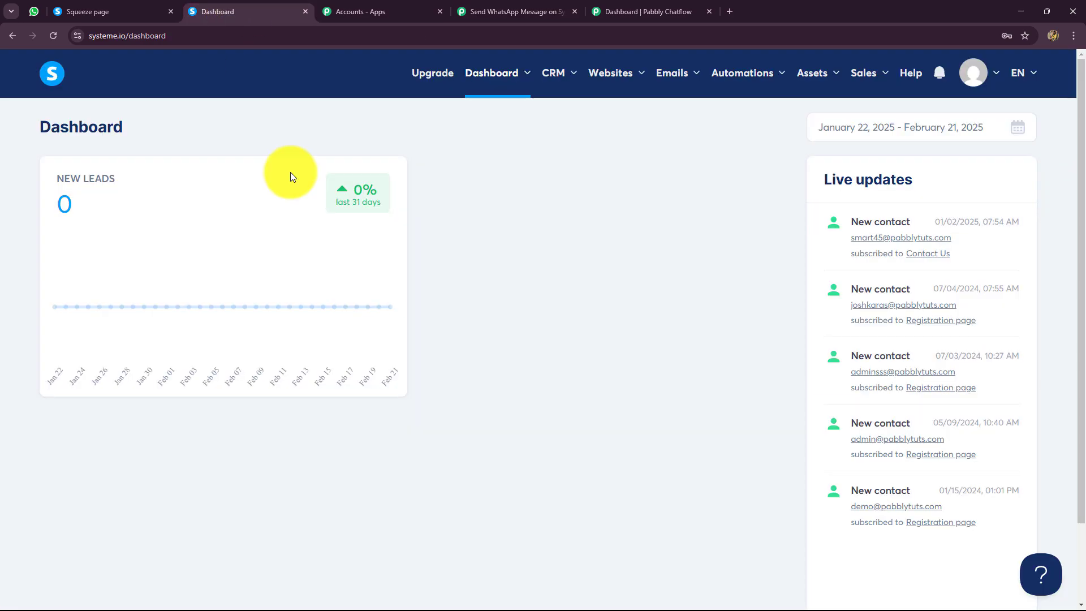
click(527, 12)
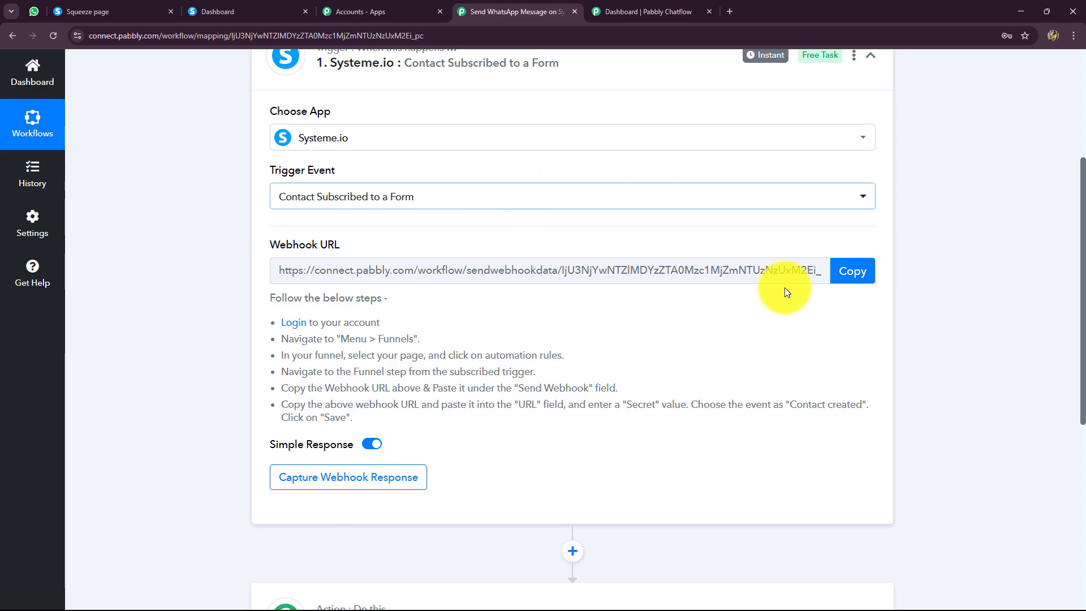
click(852, 270)
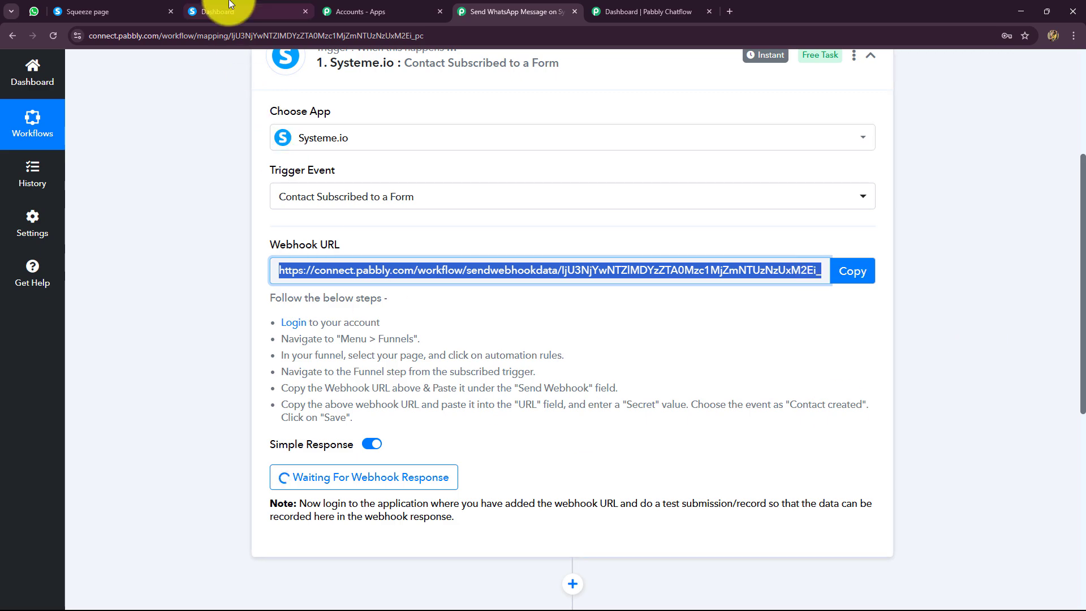
Switch to Systeme.io and open the "Funnel step form subscribed" automation rule on the Registration Form funnel's registration page.
click(226, 17)
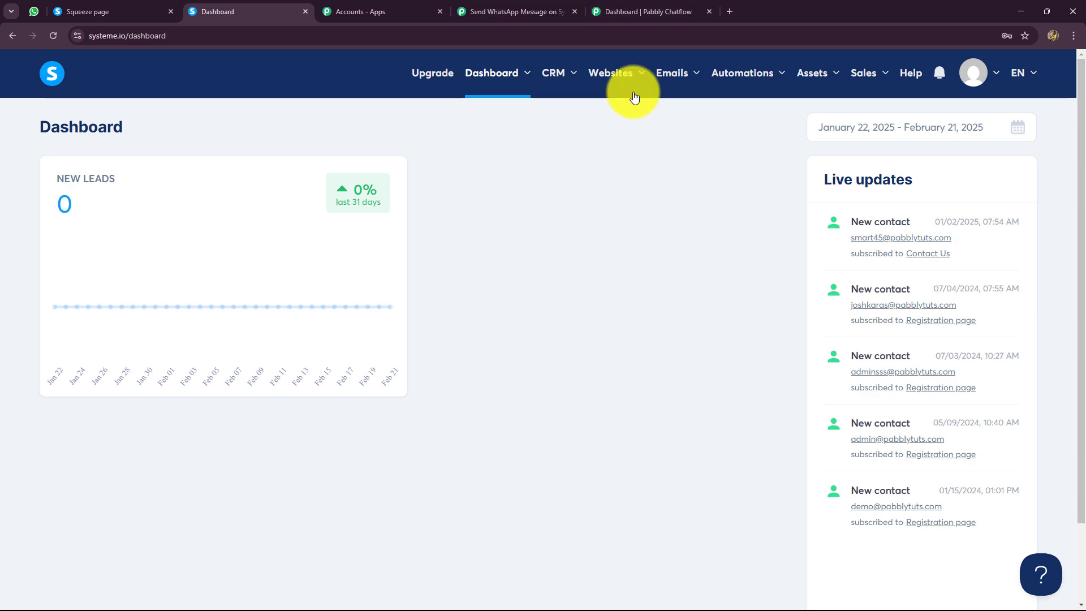
mouse_move(636, 78)
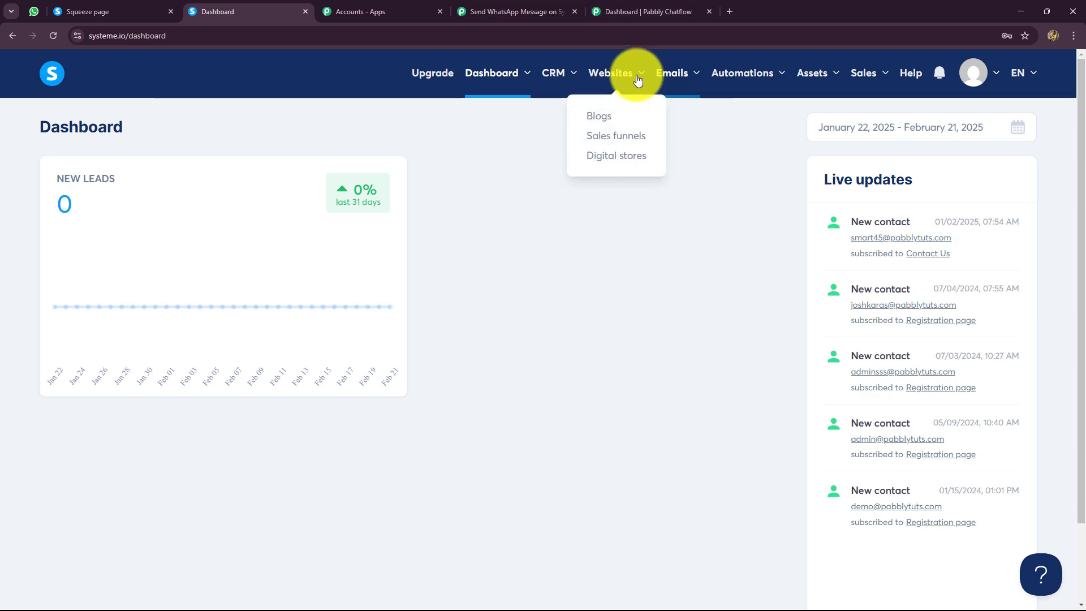
click(612, 137)
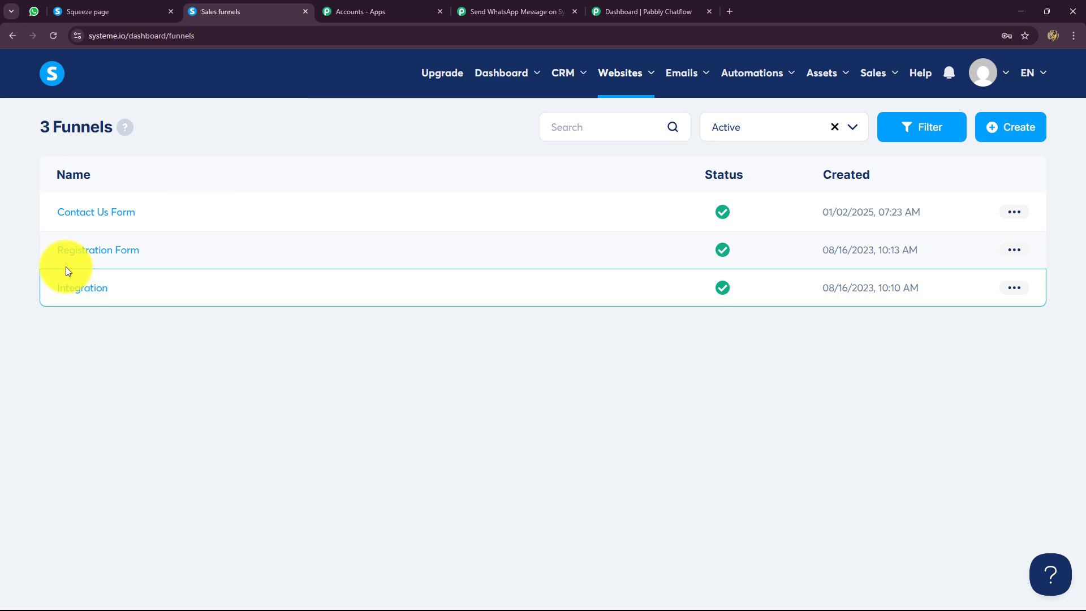
click(110, 260)
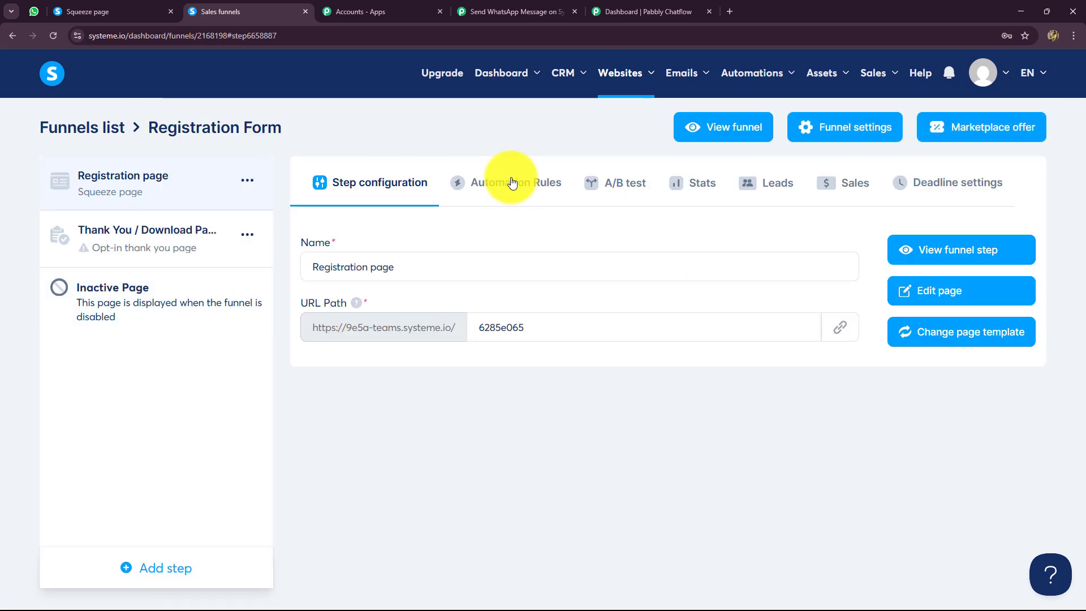
click(511, 186)
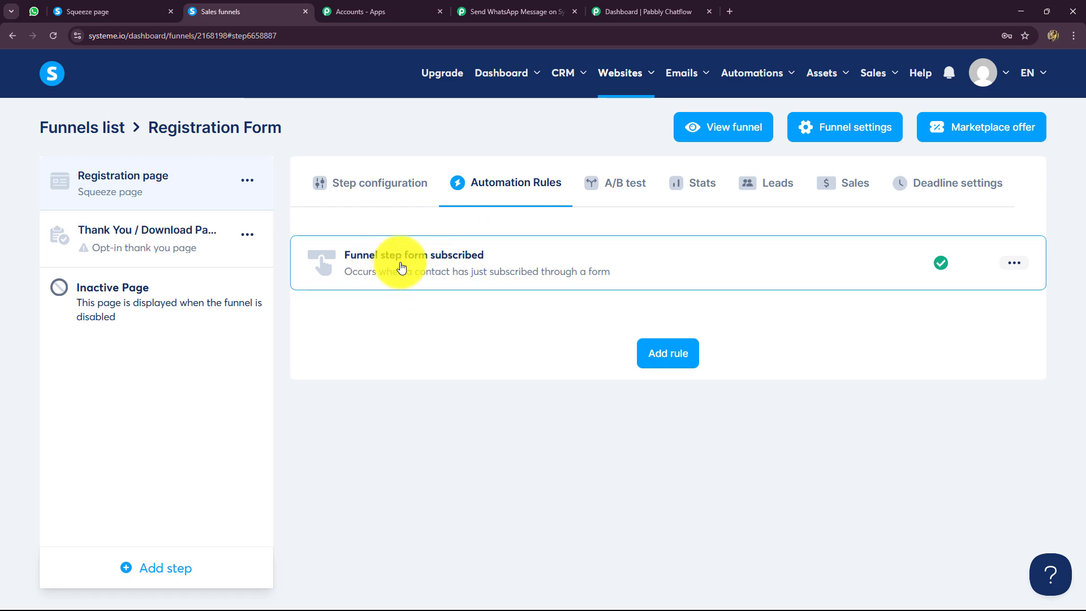
click(454, 262)
Replace the URL in the rule's Send webhook action with the copied Pabbly Connect webhook URL and save the rule.
scroll(581, 364, down, 2)
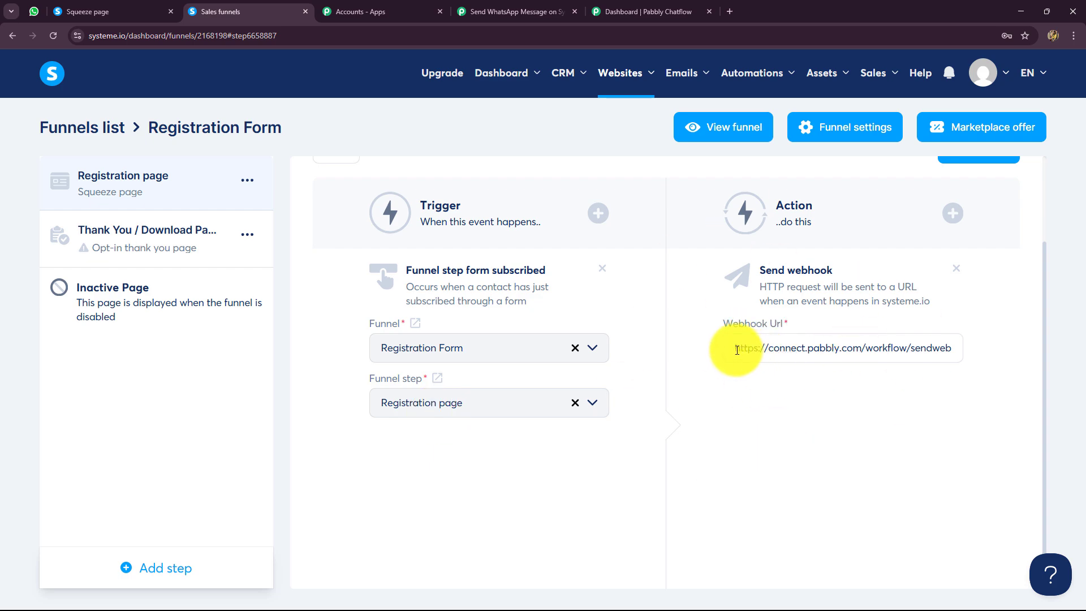
drag(737, 349, 1059, 364)
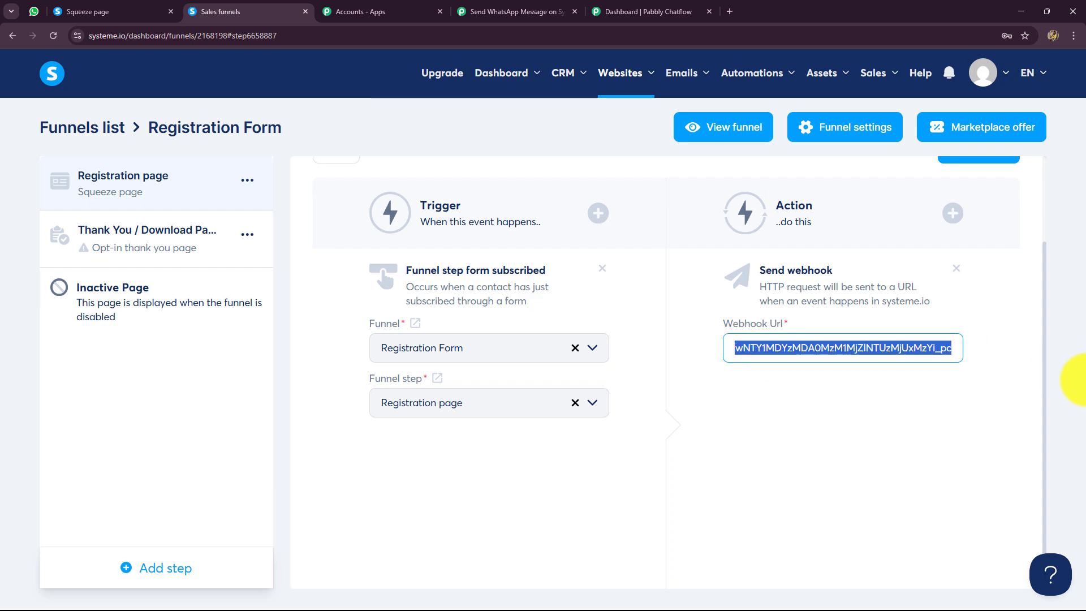
key(BackSpace)
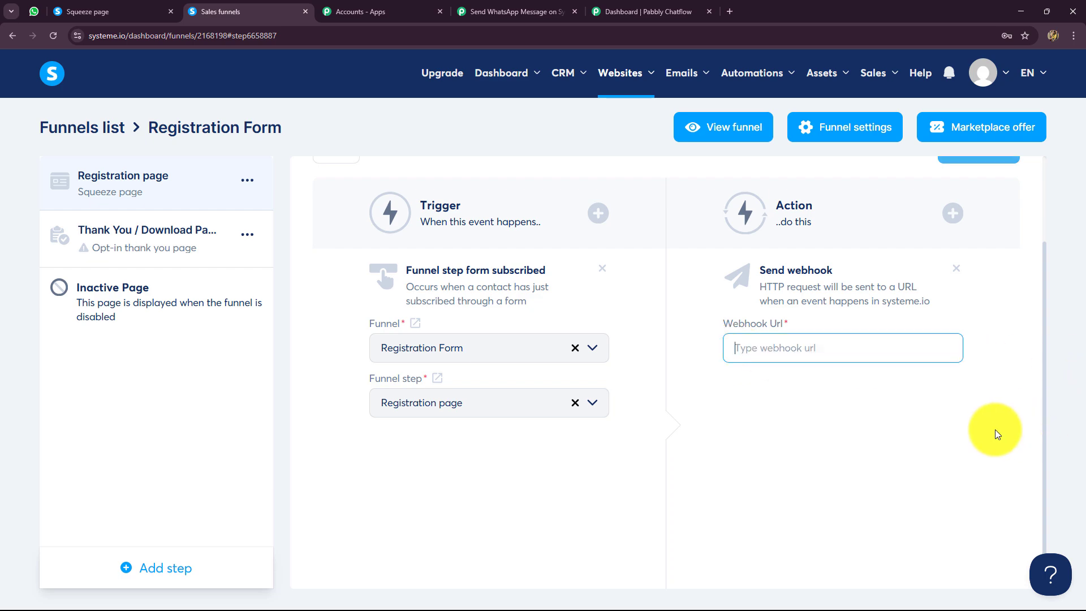
click(532, 12)
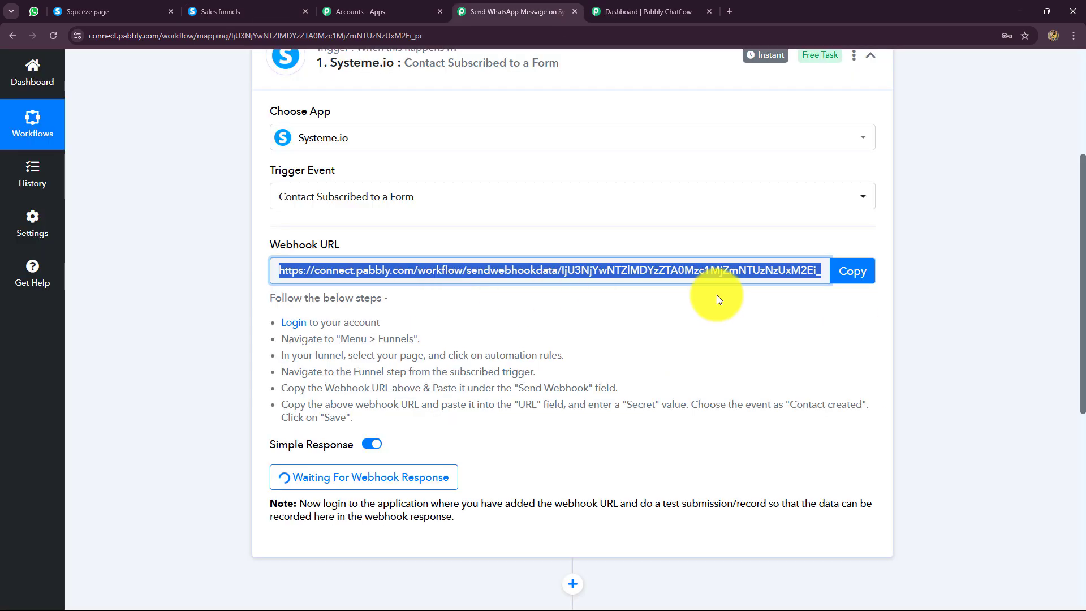
click(212, 13)
key(ctrl+v)
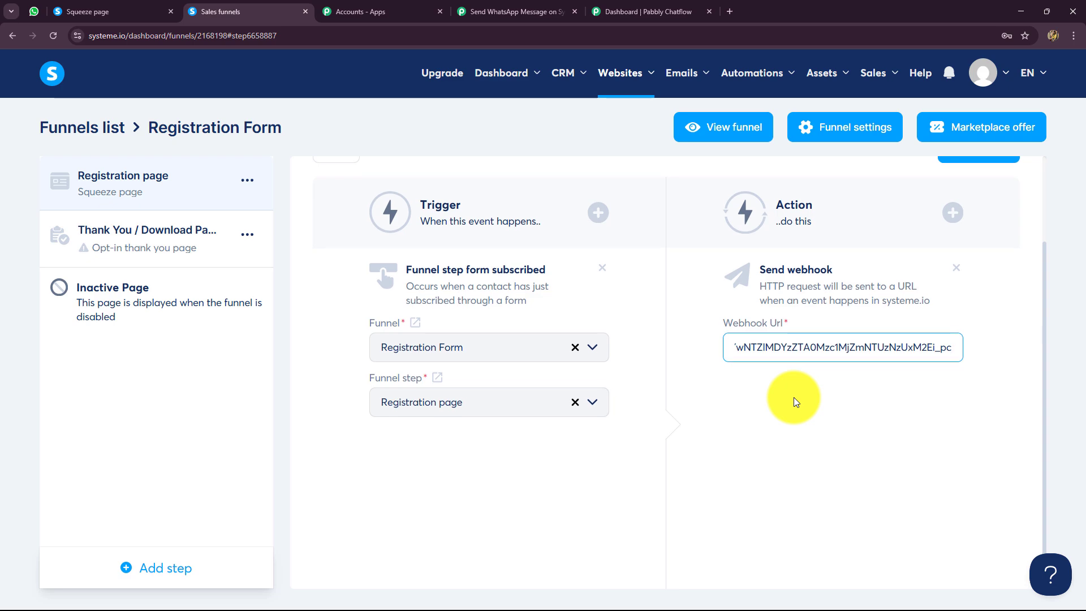
click(794, 397)
scroll(793, 397, down, 1)
scroll(793, 397, up, 3)
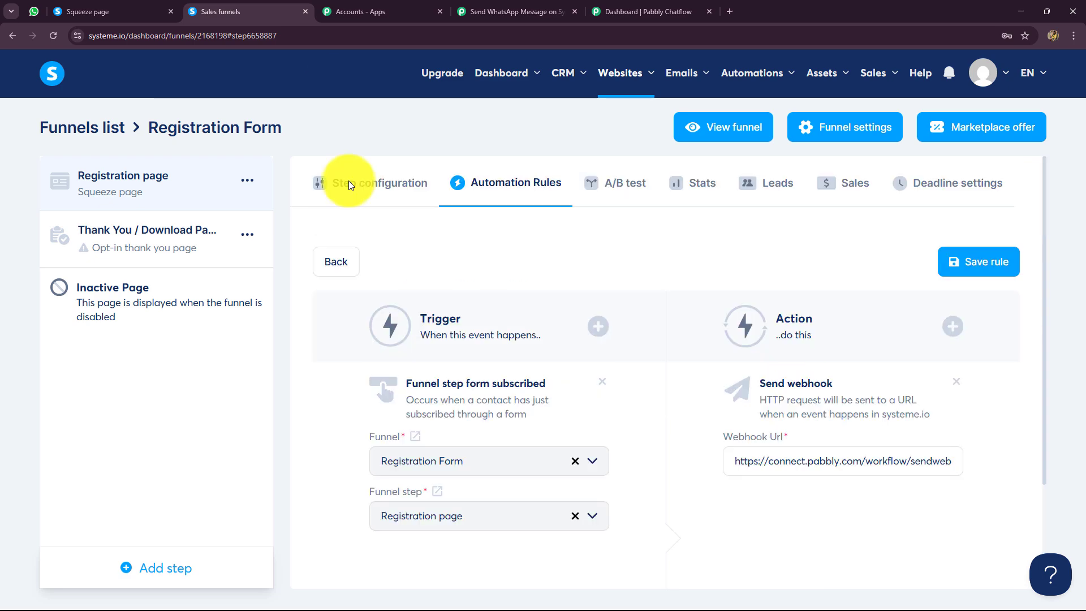
click(967, 264)
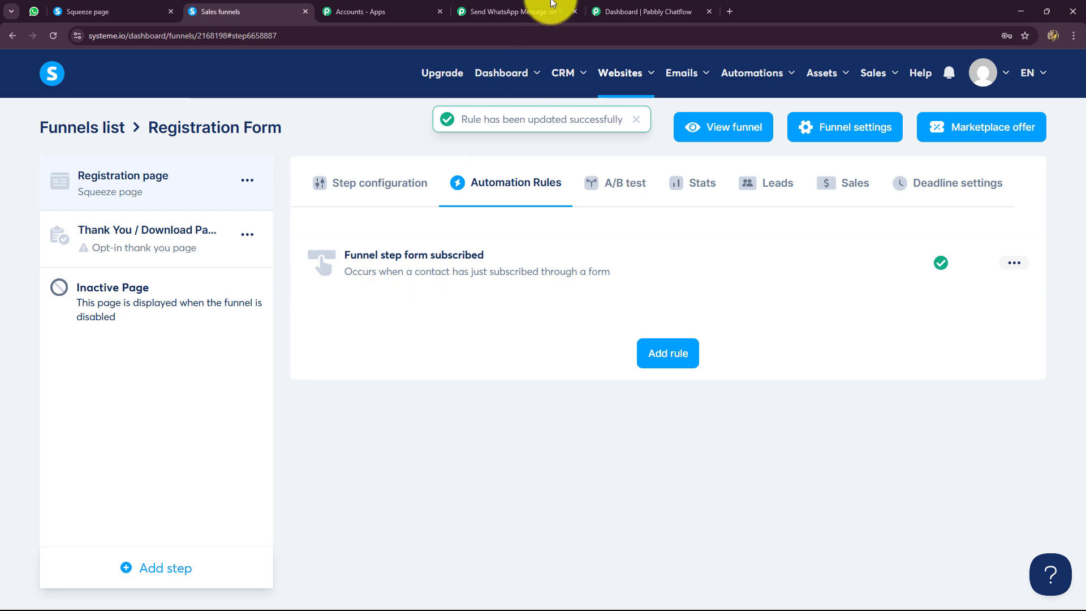
Submit a test entry on the public webinar registration form with a full name, WhatsApp number and email address.
click(537, 12)
scroll(236, 434, down, 4)
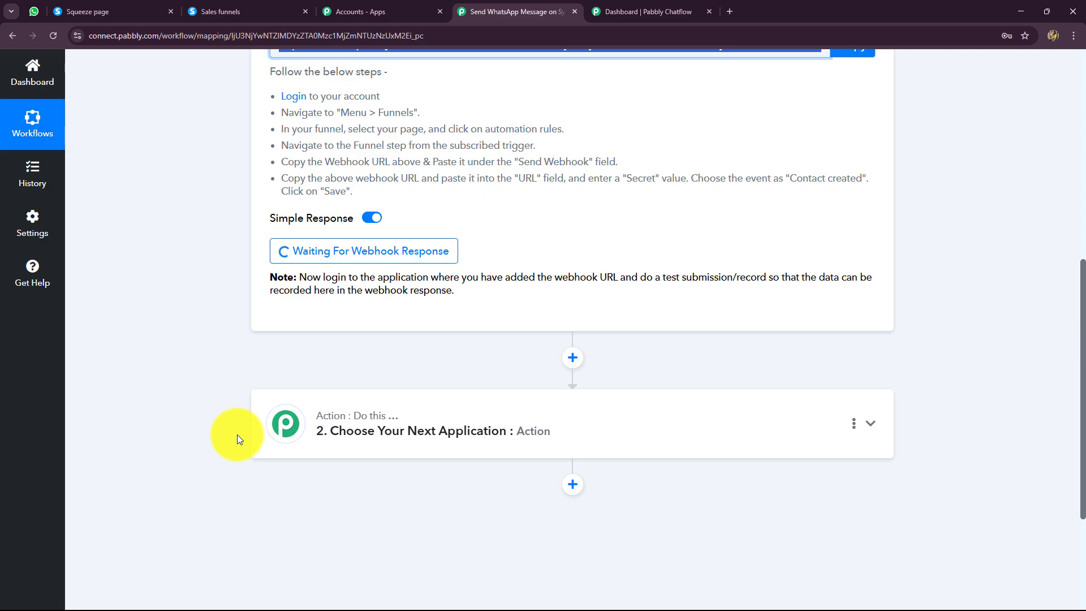
scroll(257, 335, up, 4)
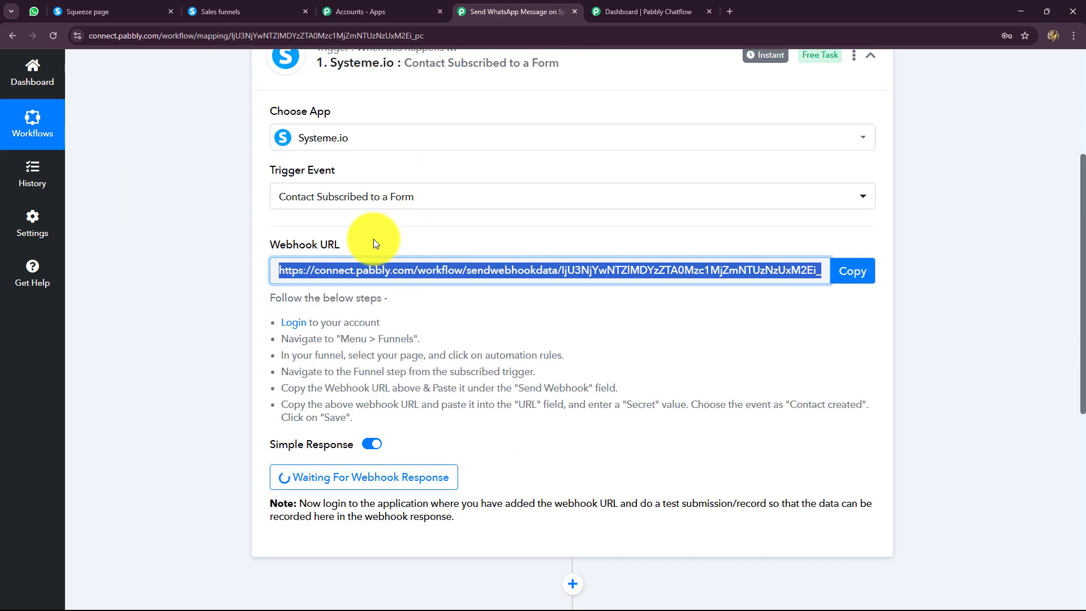
click(144, 7)
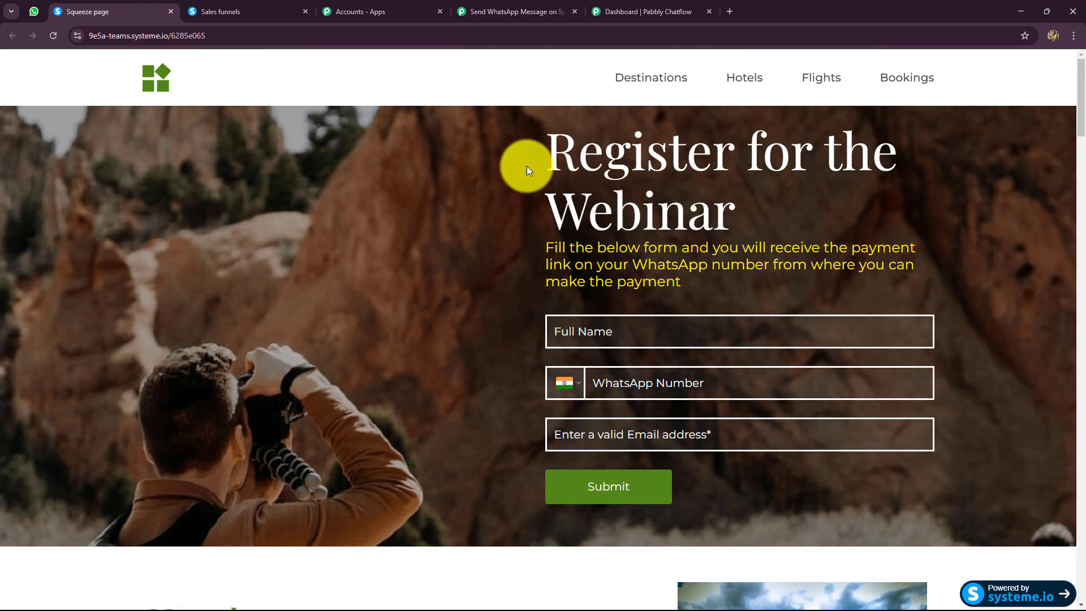
scroll(466, 327, down, 2)
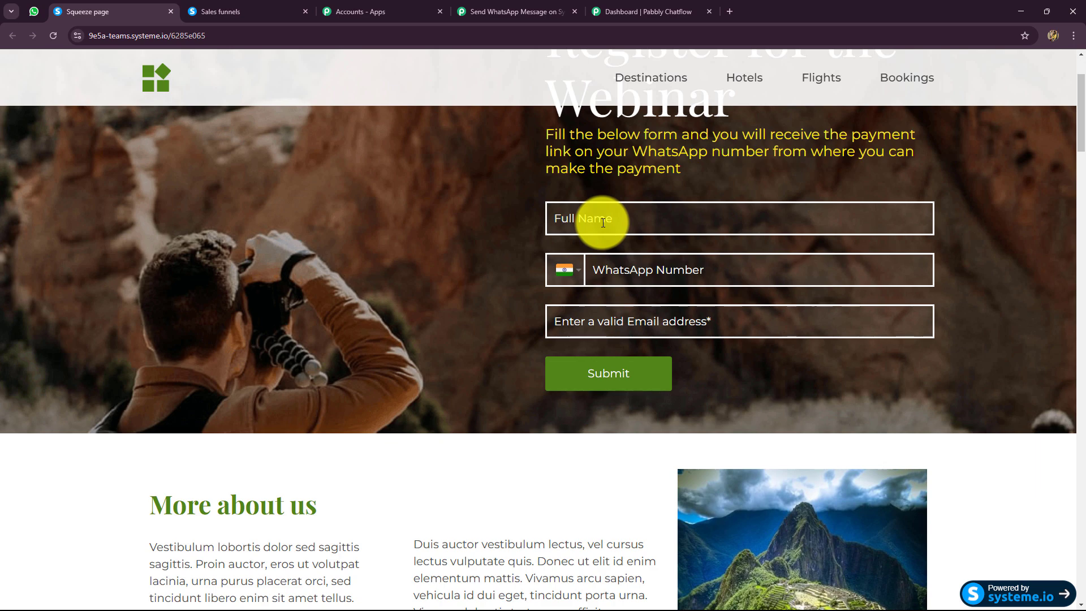
click(603, 223)
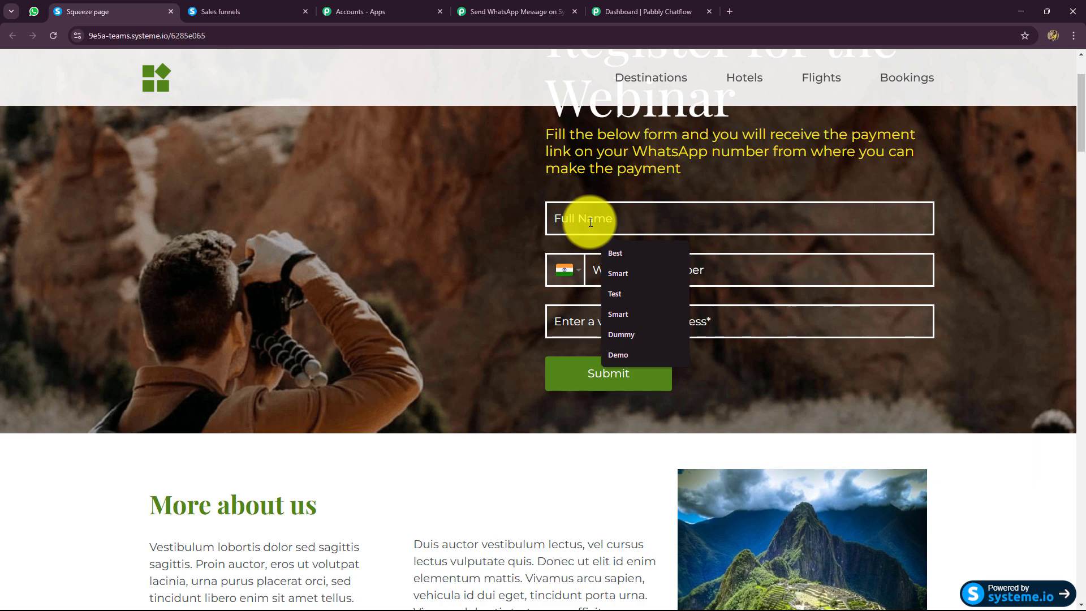
text(Best Client)
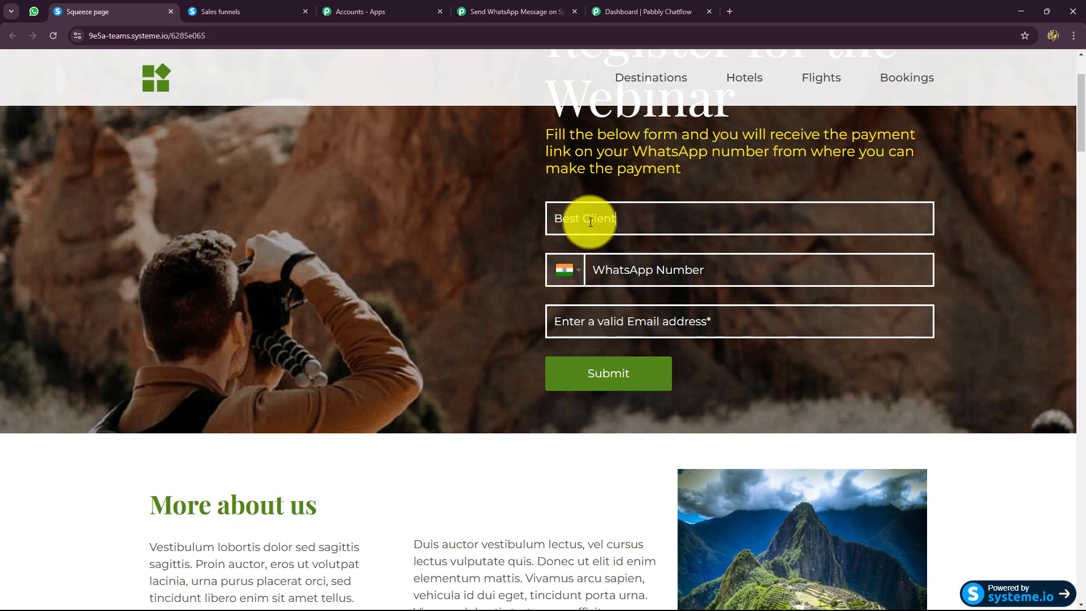
click(604, 257)
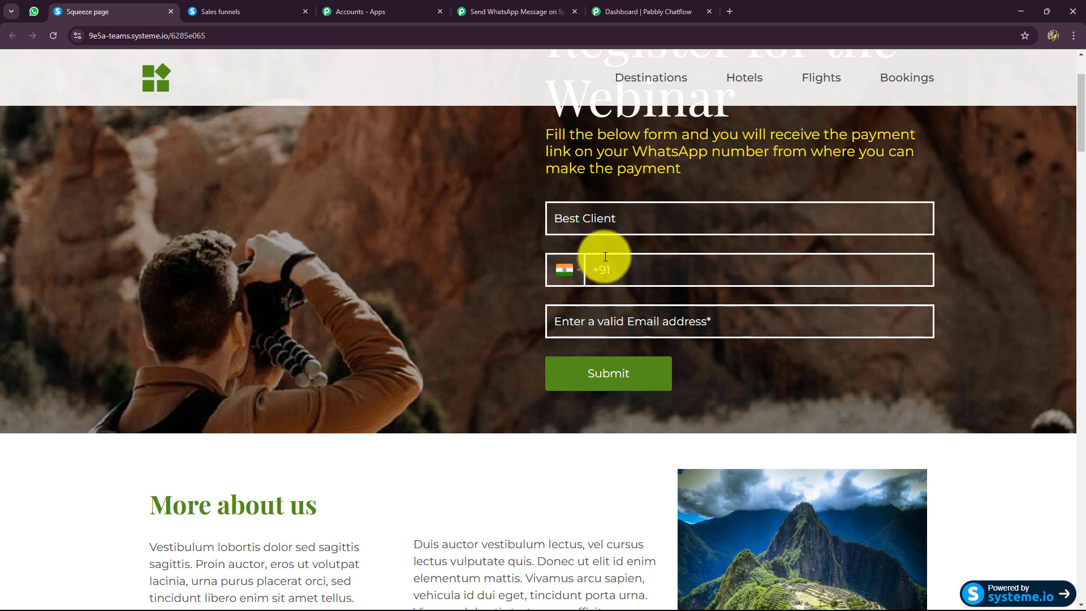
click(603, 335)
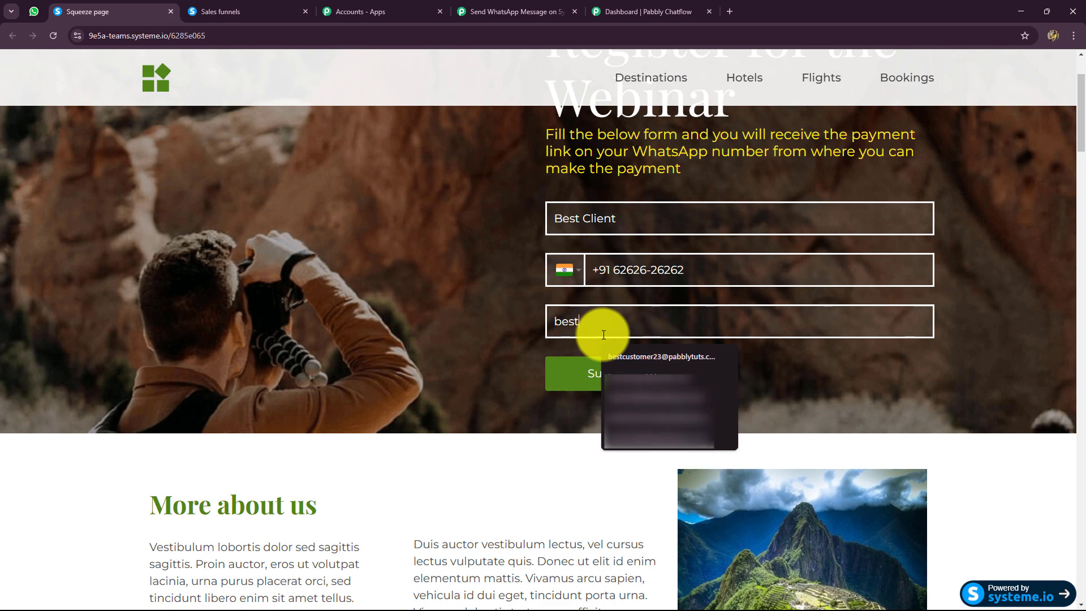
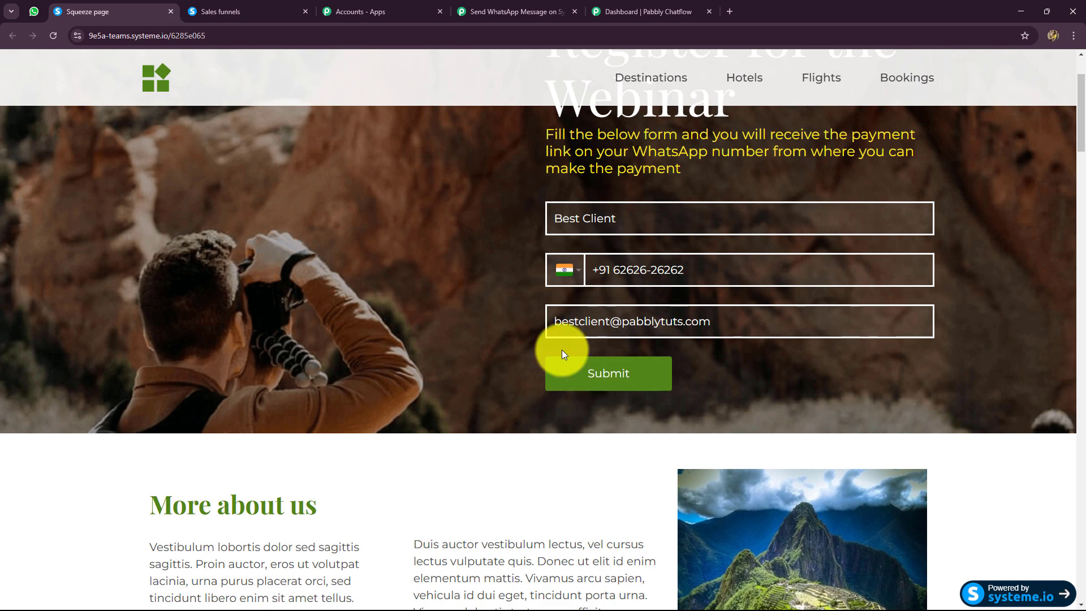
click(550, 393)
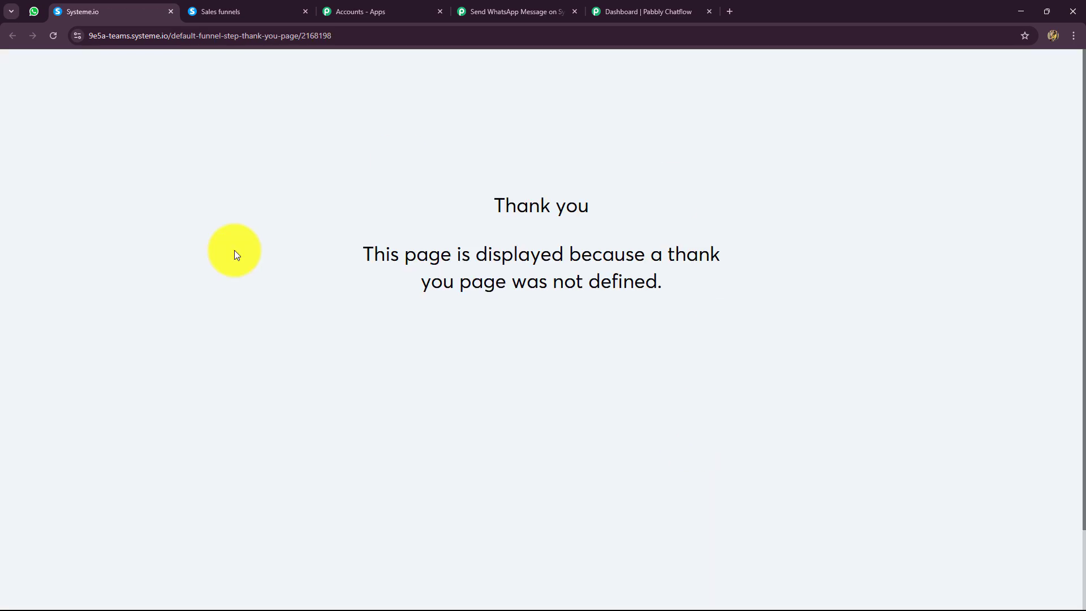
Return to the Pabbly Connect workflow and examine the funnel and contact data in the captured webhook response.
click(518, 12)
scroll(232, 380, down, 5)
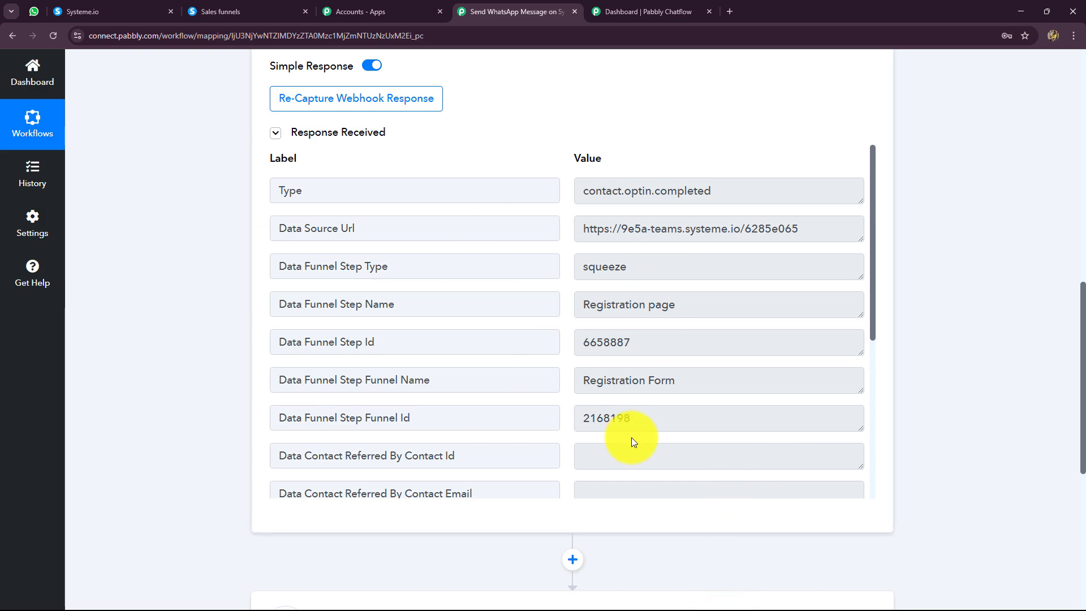
double_click(724, 188)
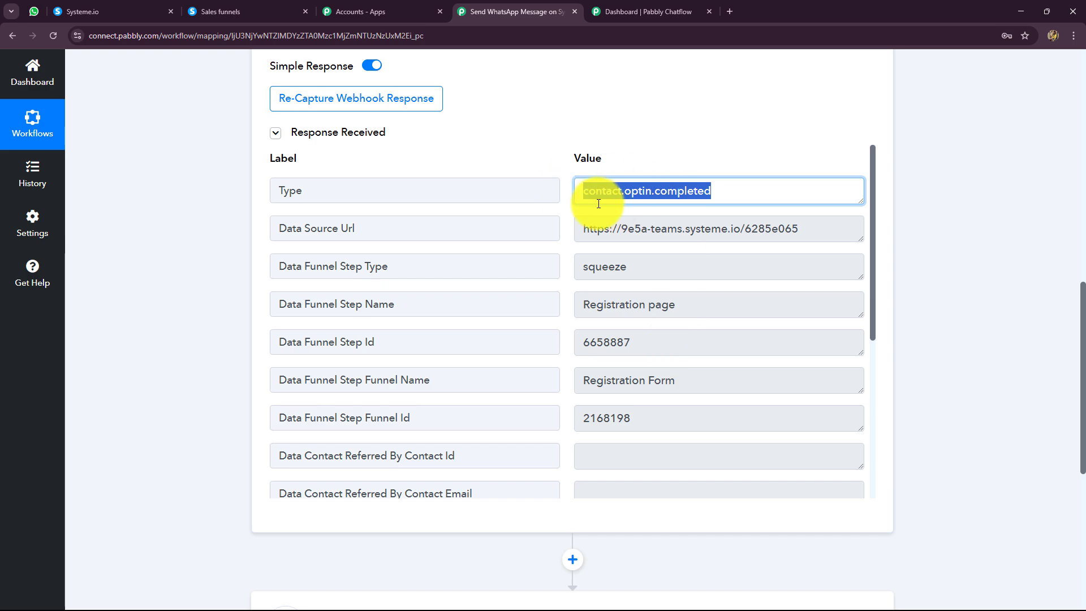
click(817, 225)
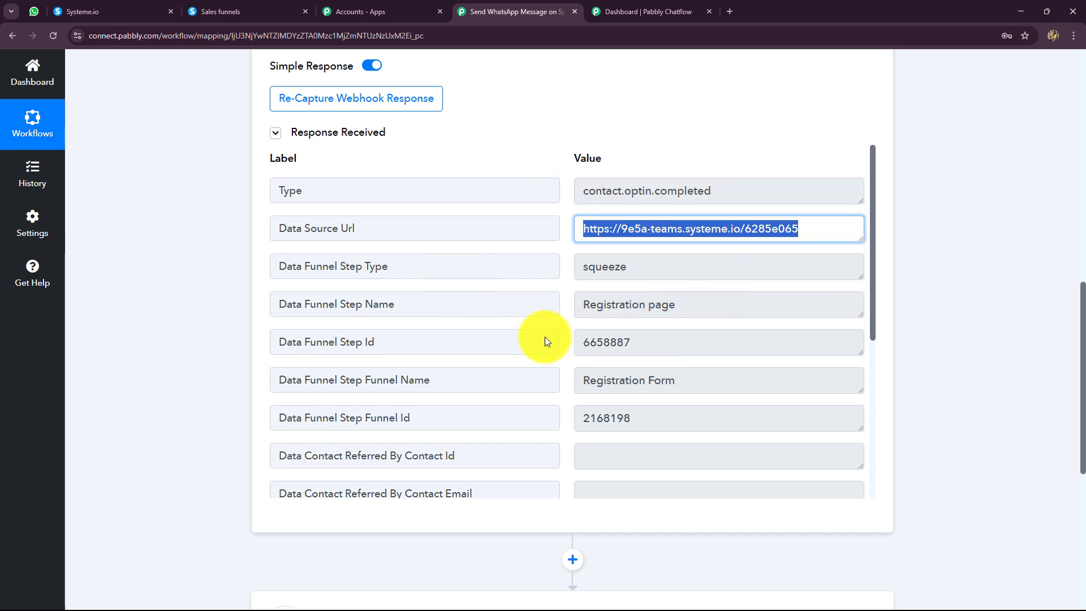
scroll(699, 199, down, 2)
click(704, 187)
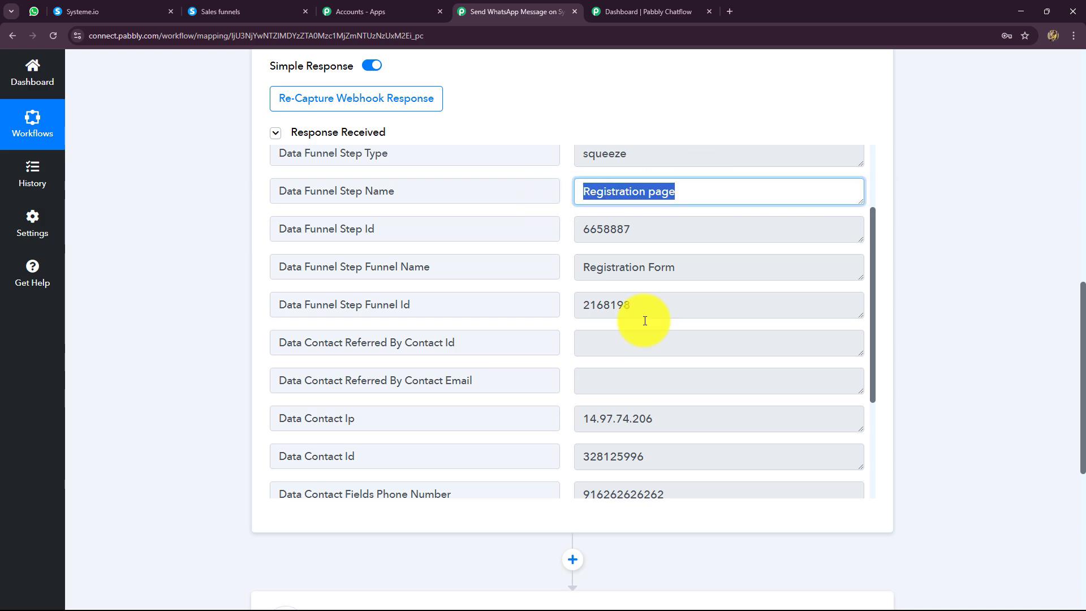
scroll(661, 339, down, 2)
click(659, 195)
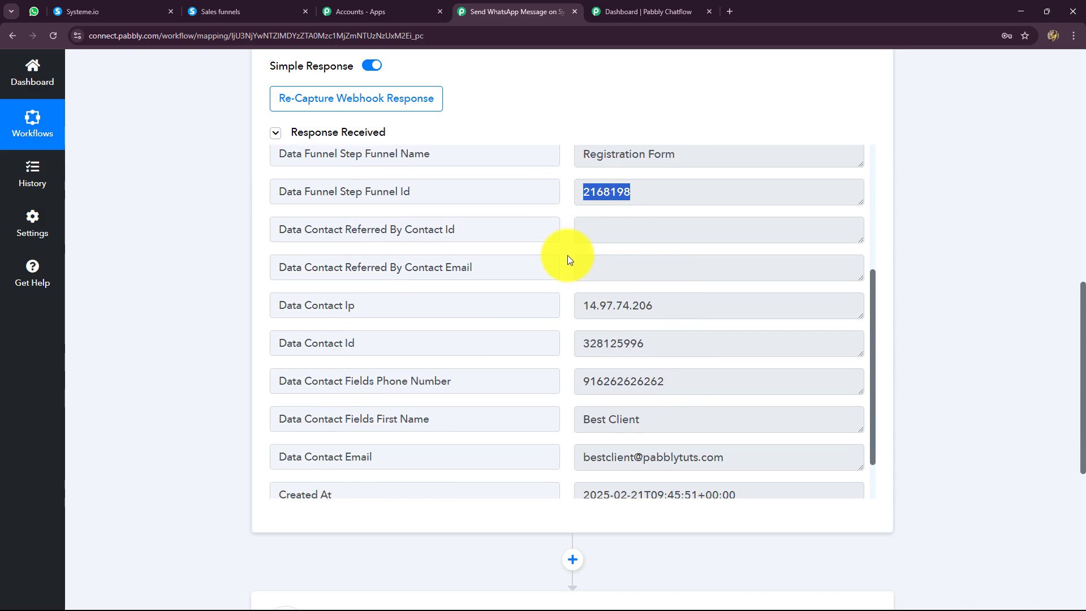
Examine the contact name, contact email, creation time and account email in the webhook response, and collapse the Systeme.io trigger step.
scroll(687, 399, down, 1)
click(618, 360)
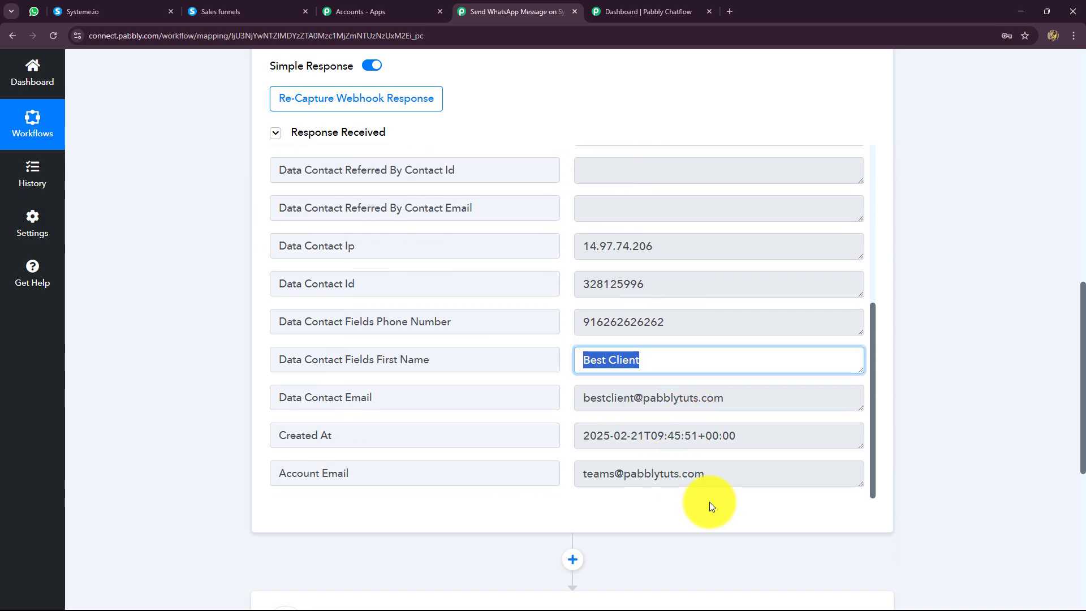
click(611, 398)
click(679, 475)
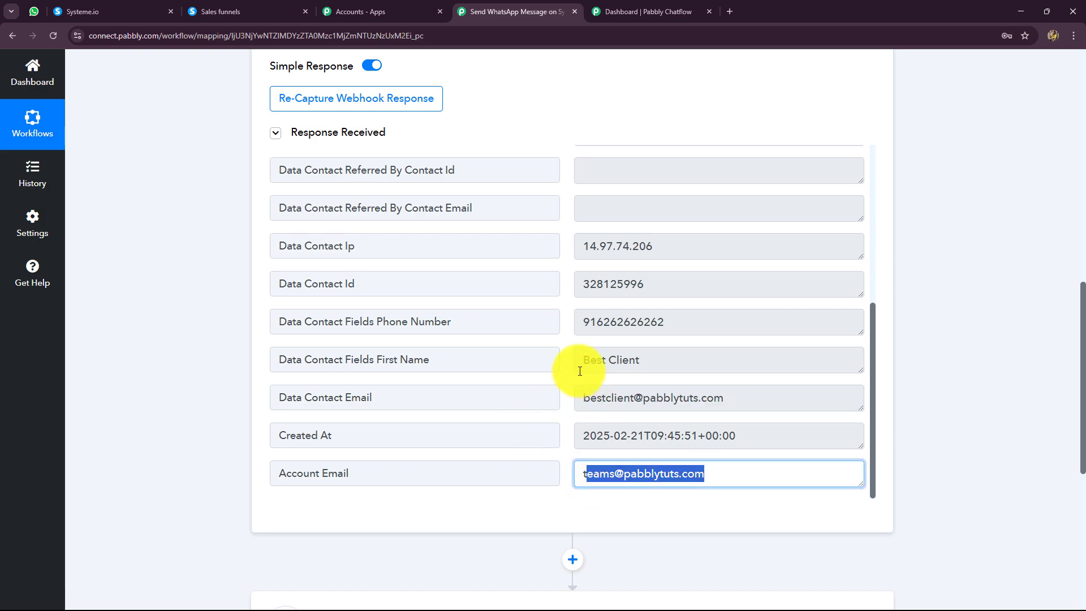
click(622, 354)
click(707, 399)
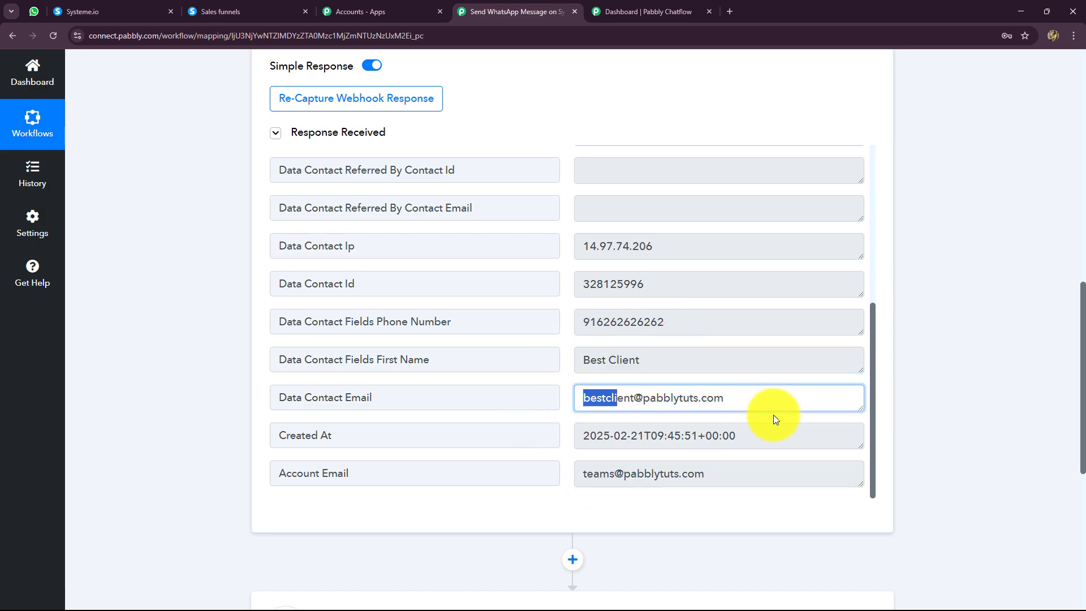
click(735, 439)
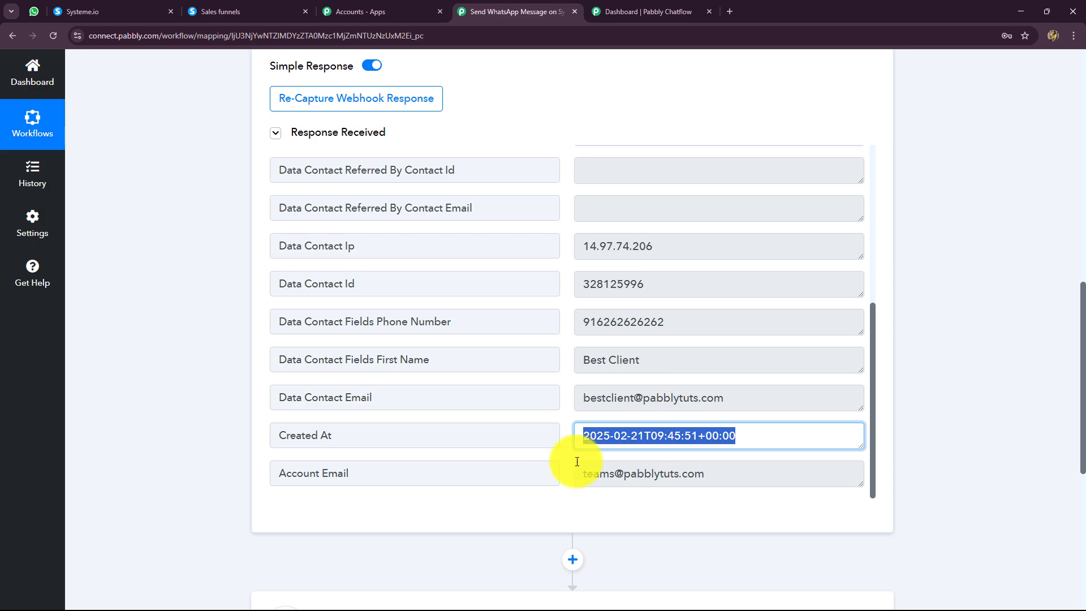
click(684, 470)
scroll(667, 438, up, 4)
scroll(666, 442, up, 2)
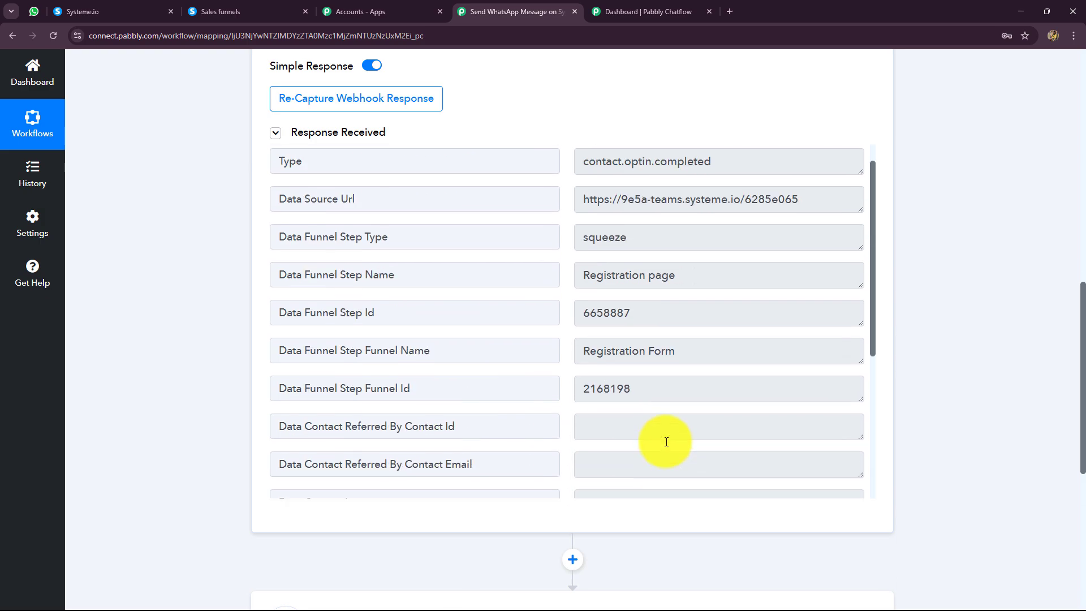
scroll(1037, 399, up, 10)
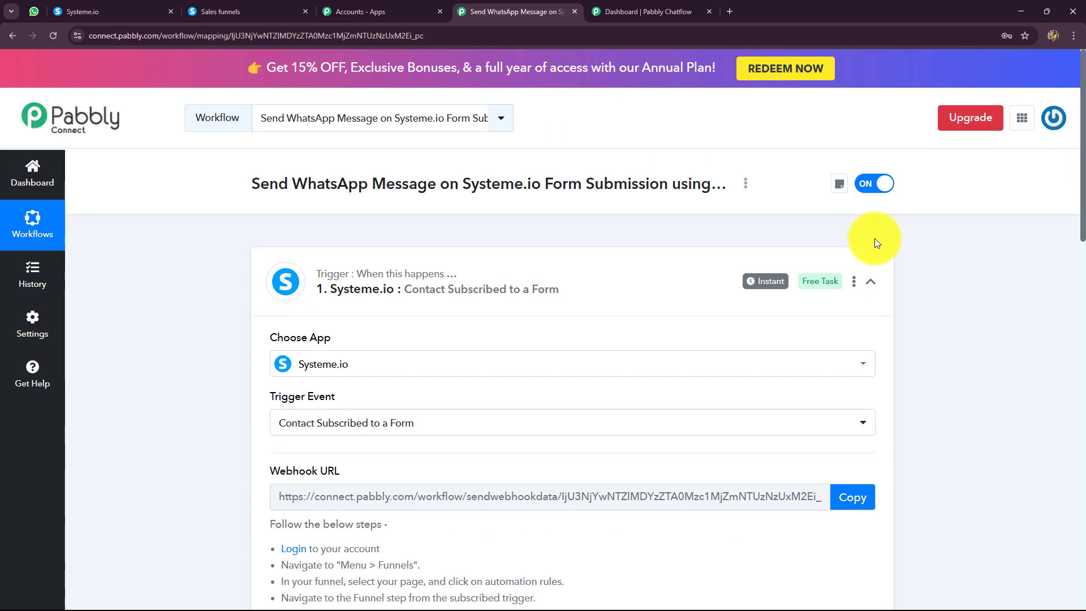
click(870, 282)
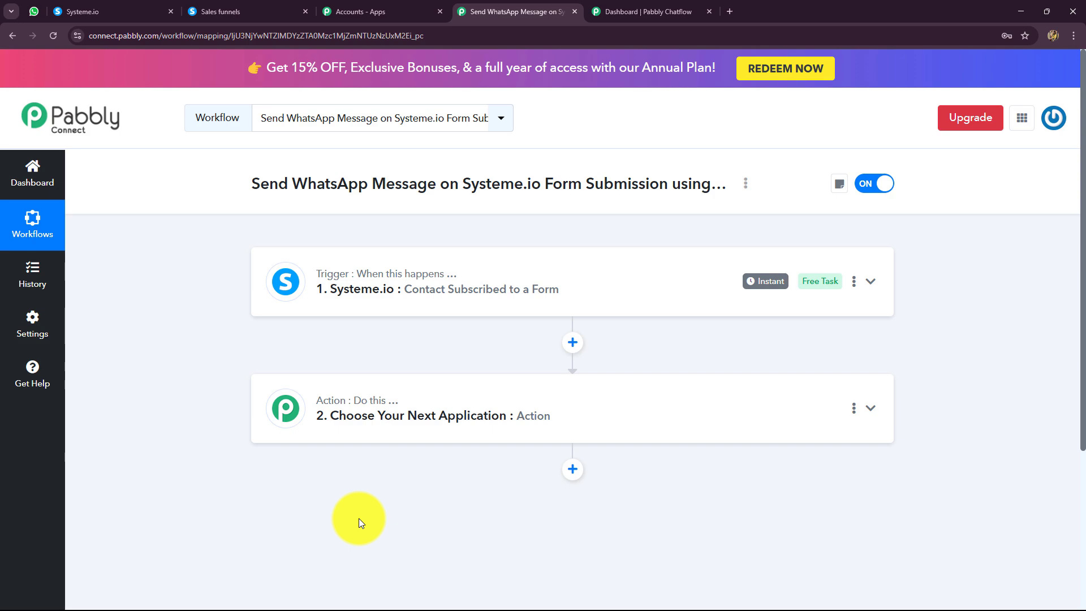
Set the action step to Pabbly Chatflow with the Send Template Message event and open its account connection setup.
click(616, 7)
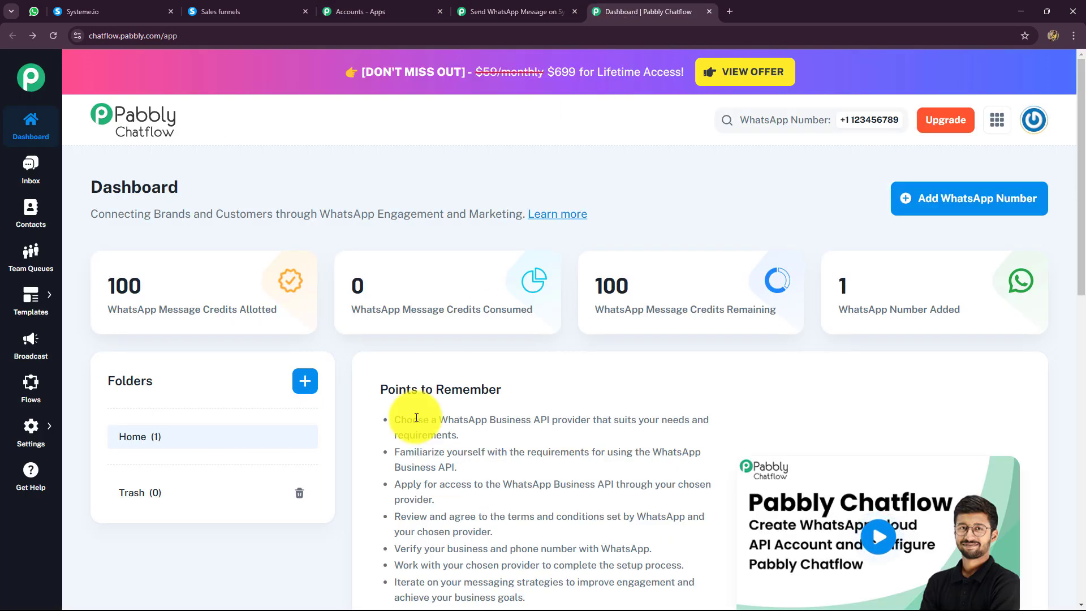
click(380, 11)
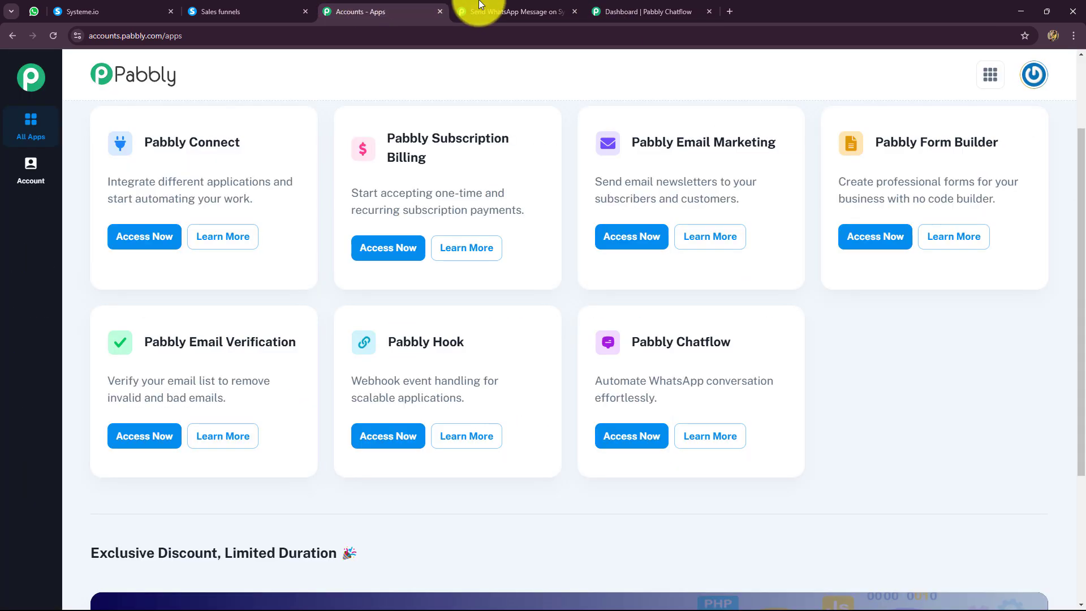
click(498, 11)
click(339, 418)
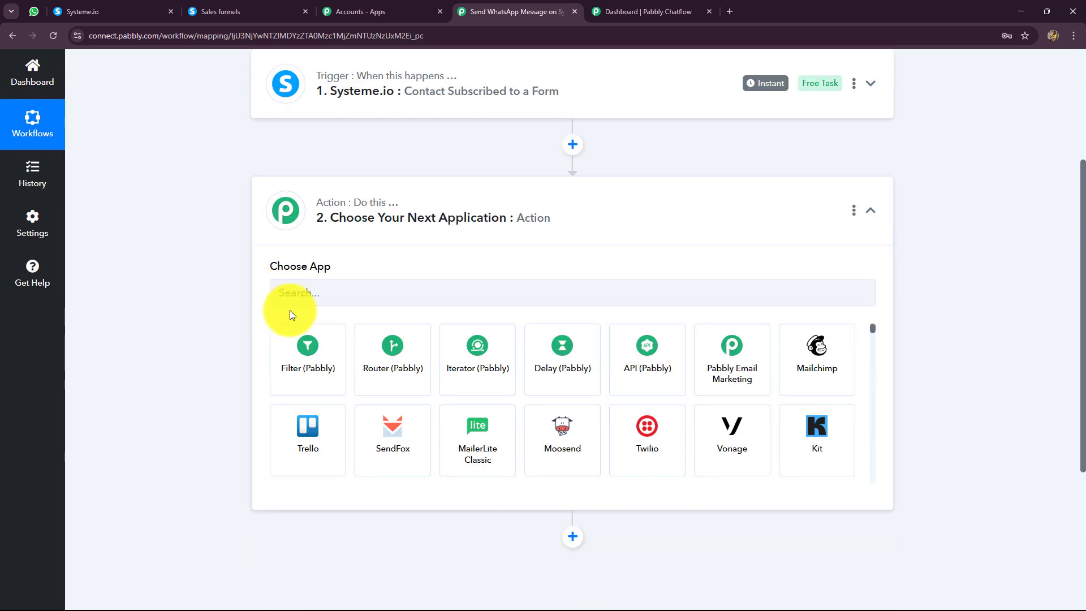
text(Pabb)
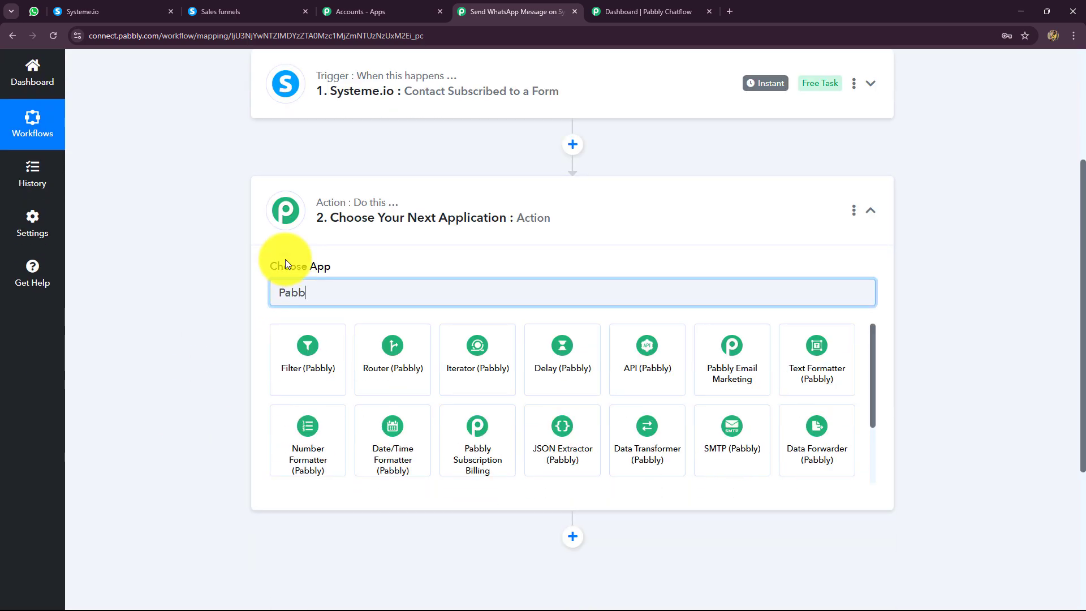
text(ly Ch)
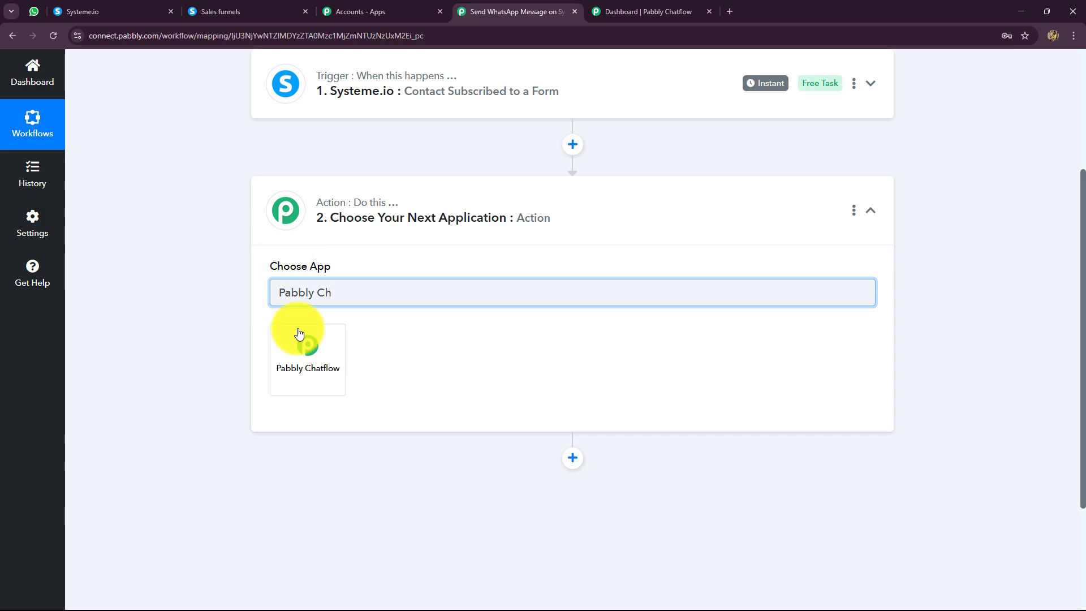
click(309, 368)
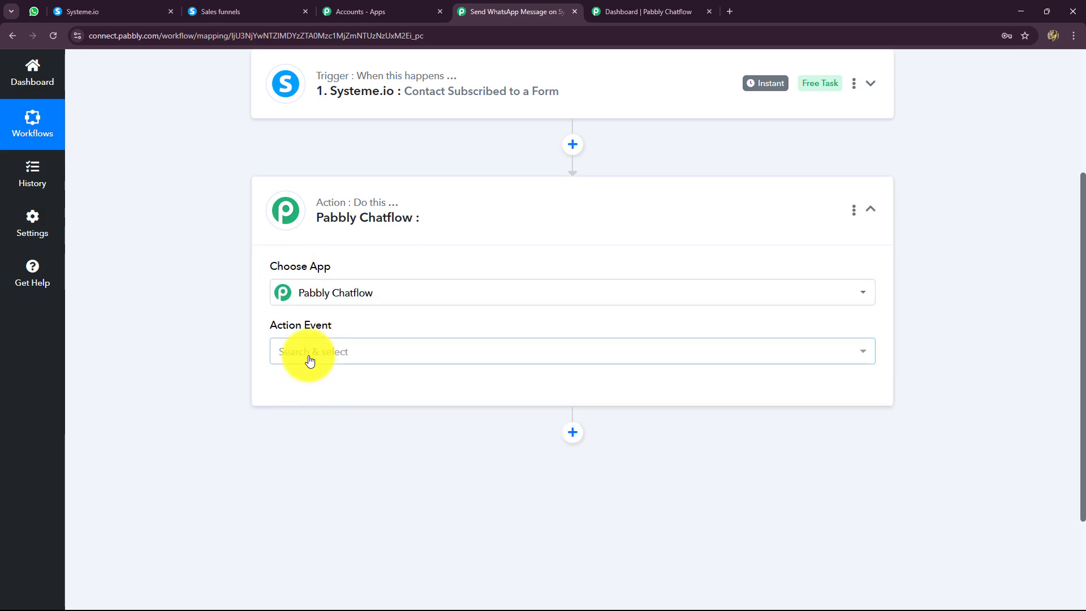
click(307, 354)
click(311, 146)
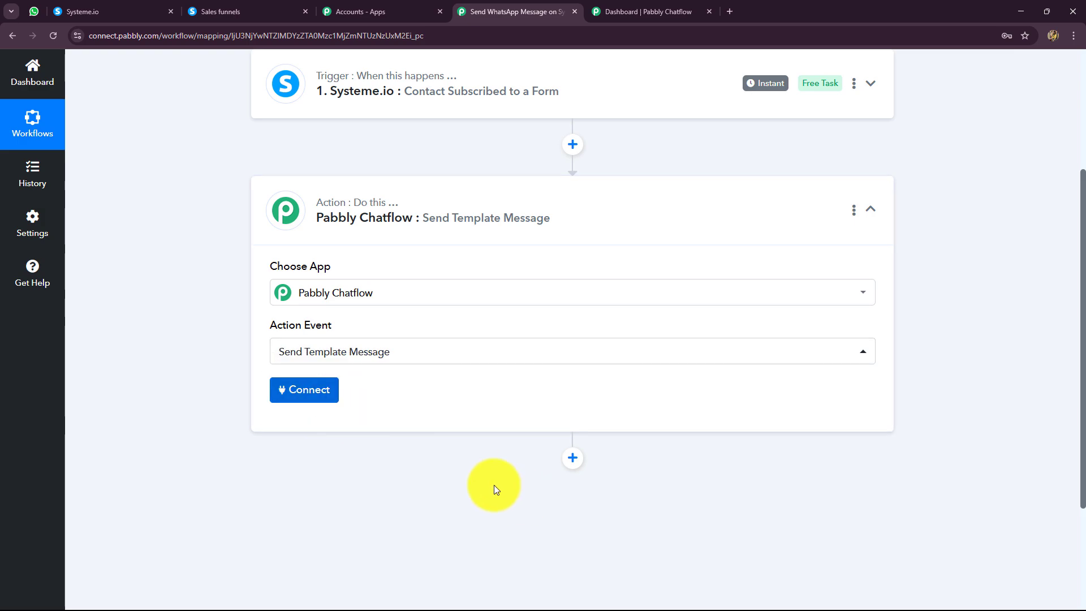
click(306, 390)
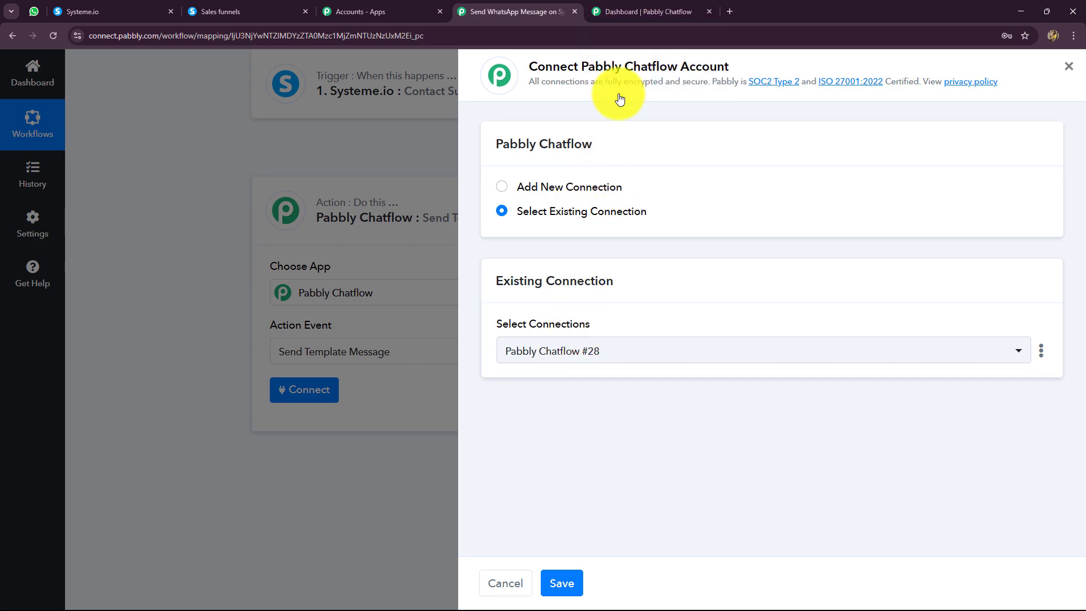
Switch to Pabbly Chatflow and examine the Add WhatsApp Number form and the setup tutorial on the dashboard.
click(630, 10)
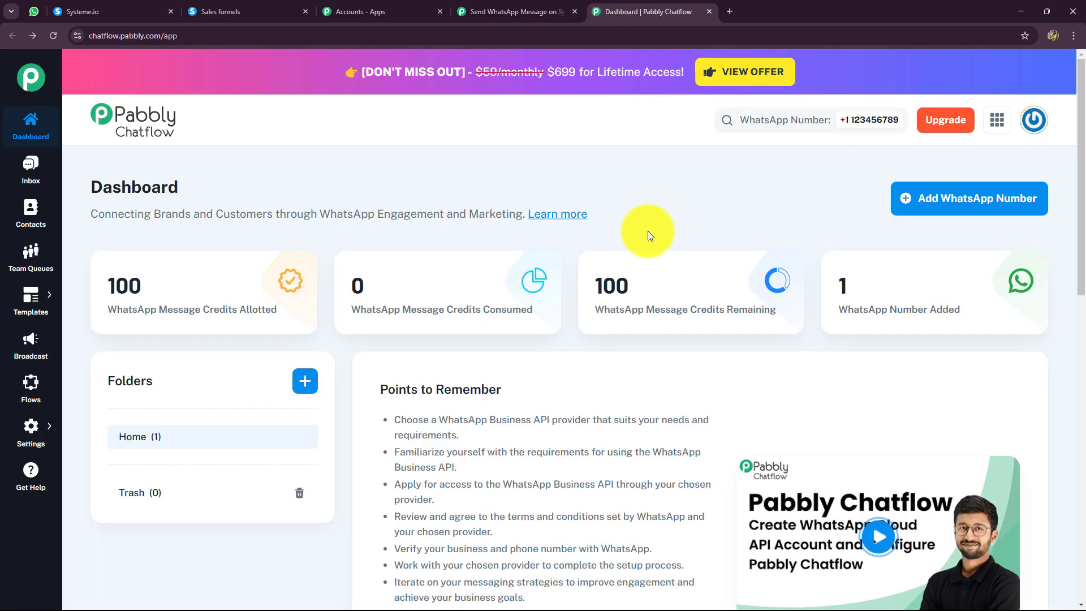
click(911, 199)
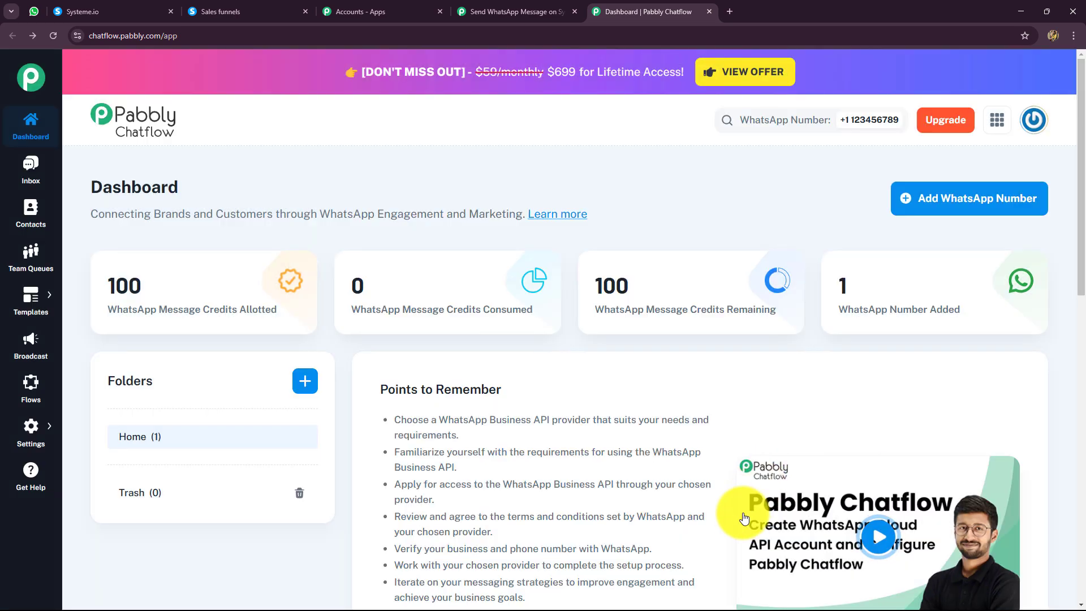
scroll(742, 511, down, 4)
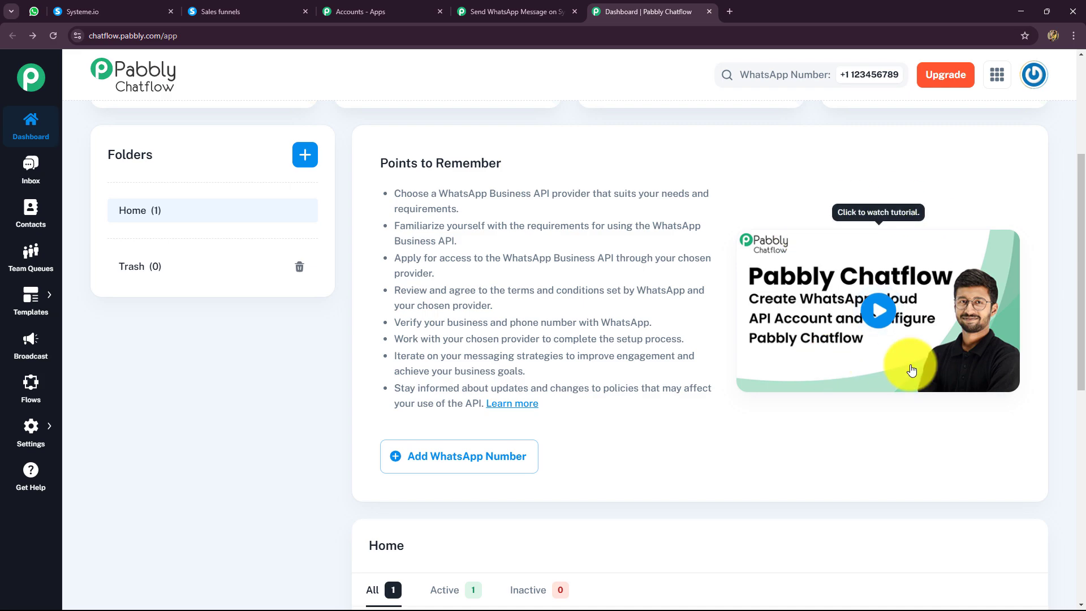
Choose to add a new connection in Pabbly Connect, and copy the API token from Pabbly Chatflow's API & Webhooks settings.
click(507, 7)
click(502, 187)
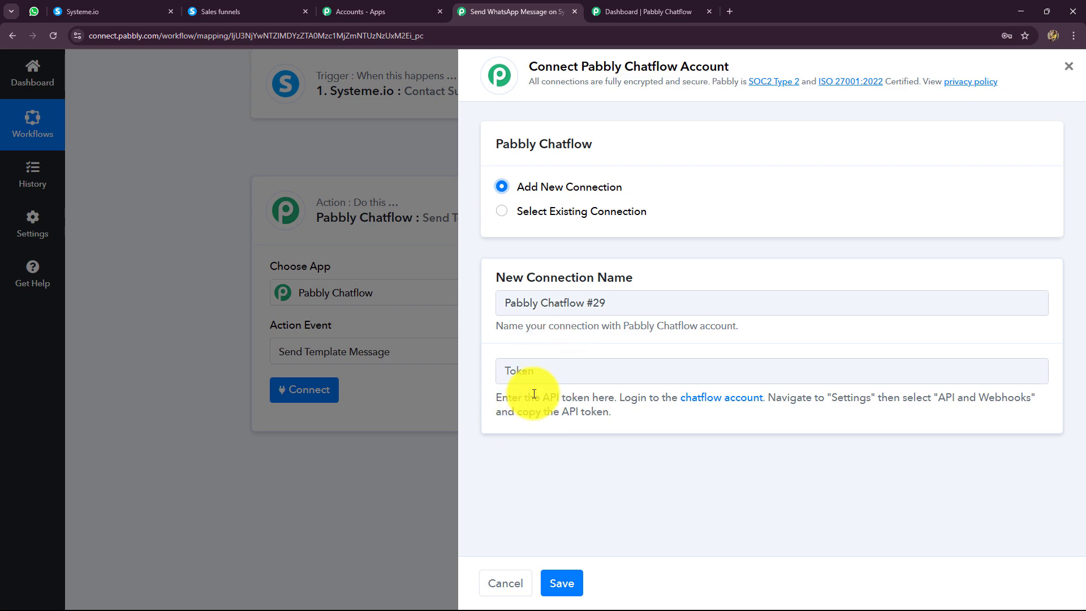
click(660, 11)
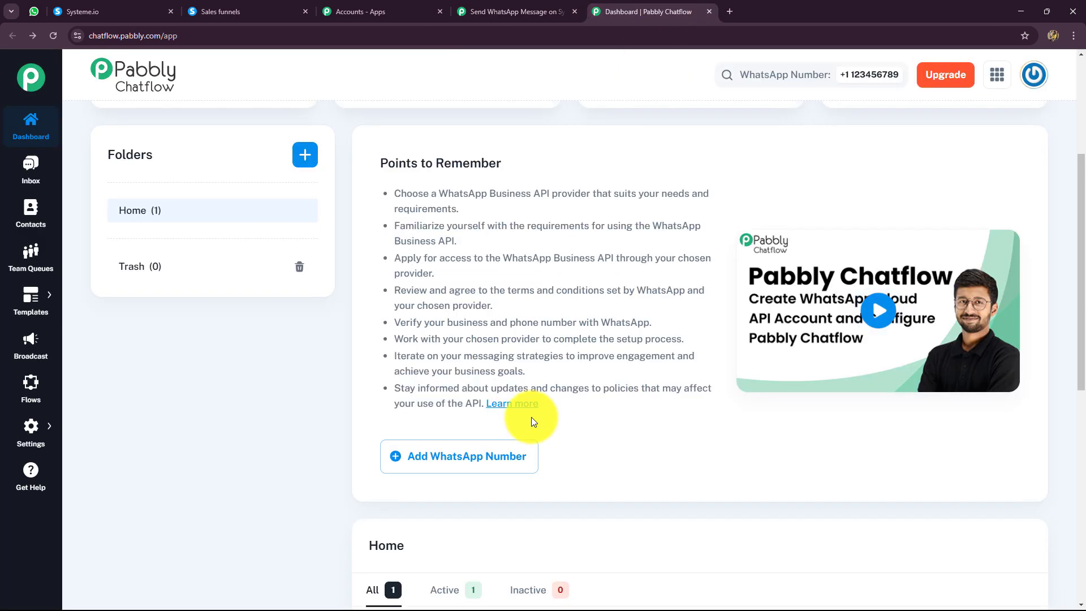
scroll(90, 255, up, 4)
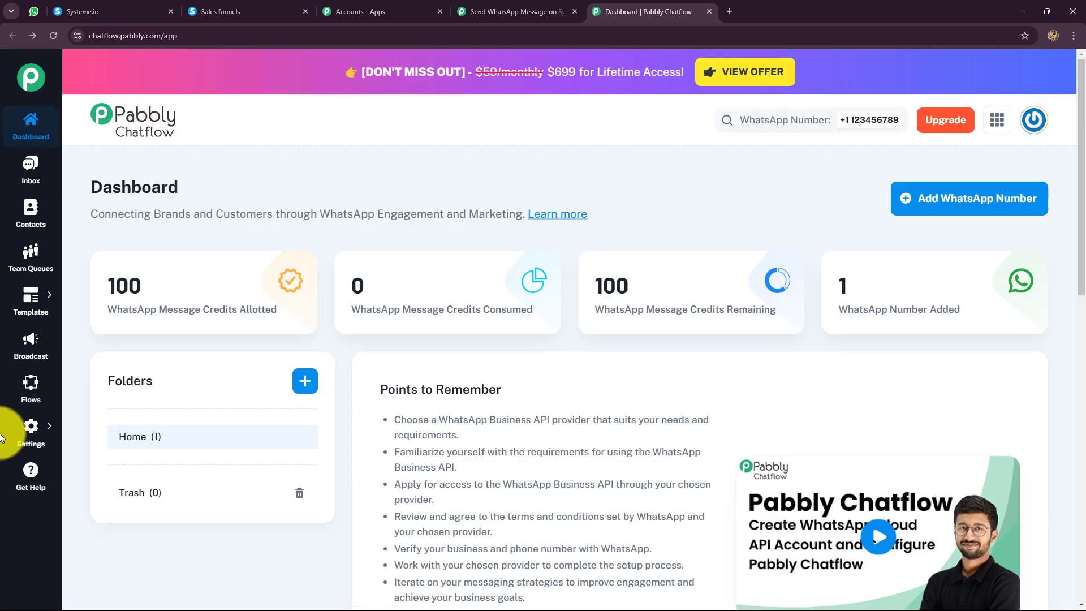
mouse_move(22, 437)
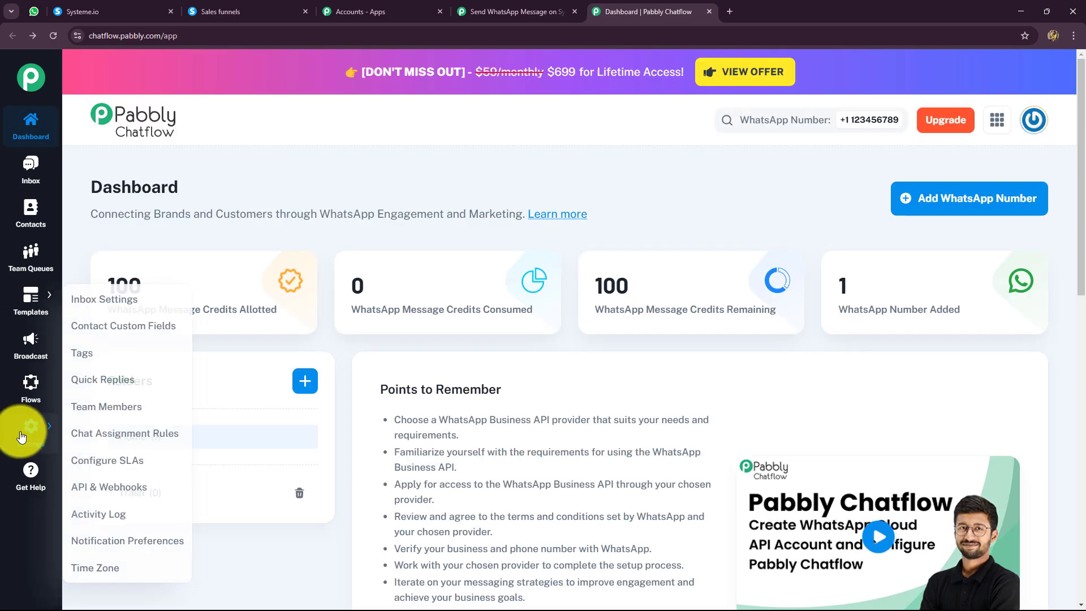
click(96, 486)
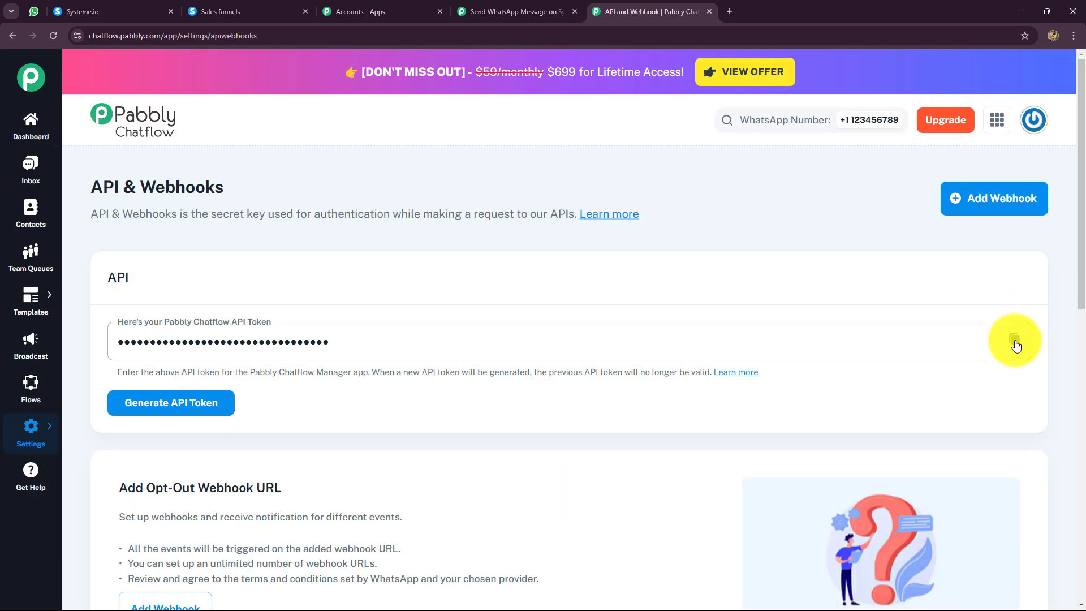
click(1014, 339)
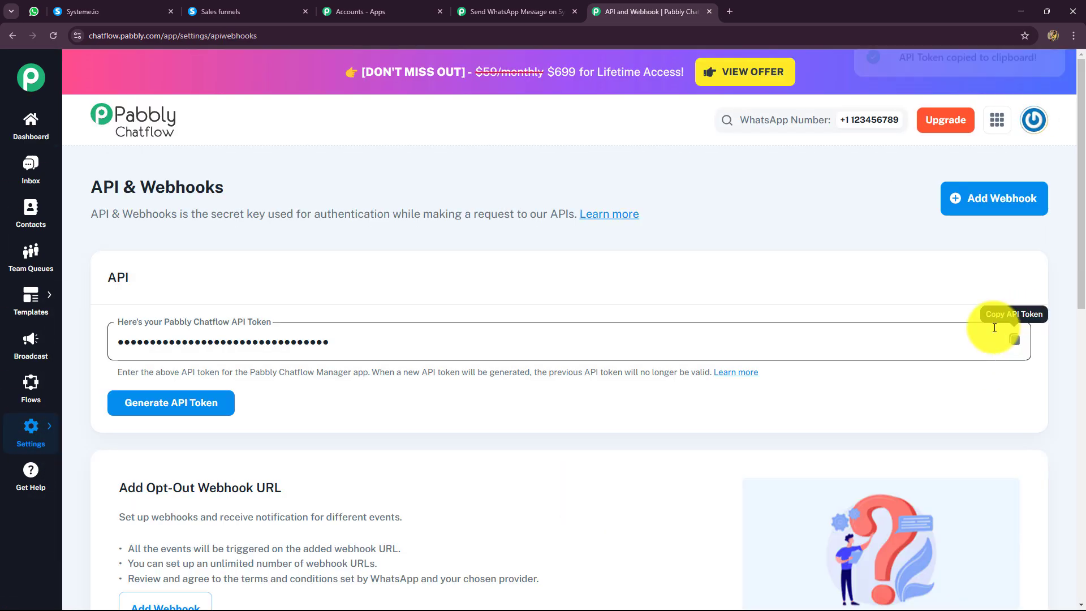
Return to Pabbly Connect, paste the API token into the new Pabbly Chatflow connection and save it.
click(508, 7)
click(497, 371)
key(ctrl+v)
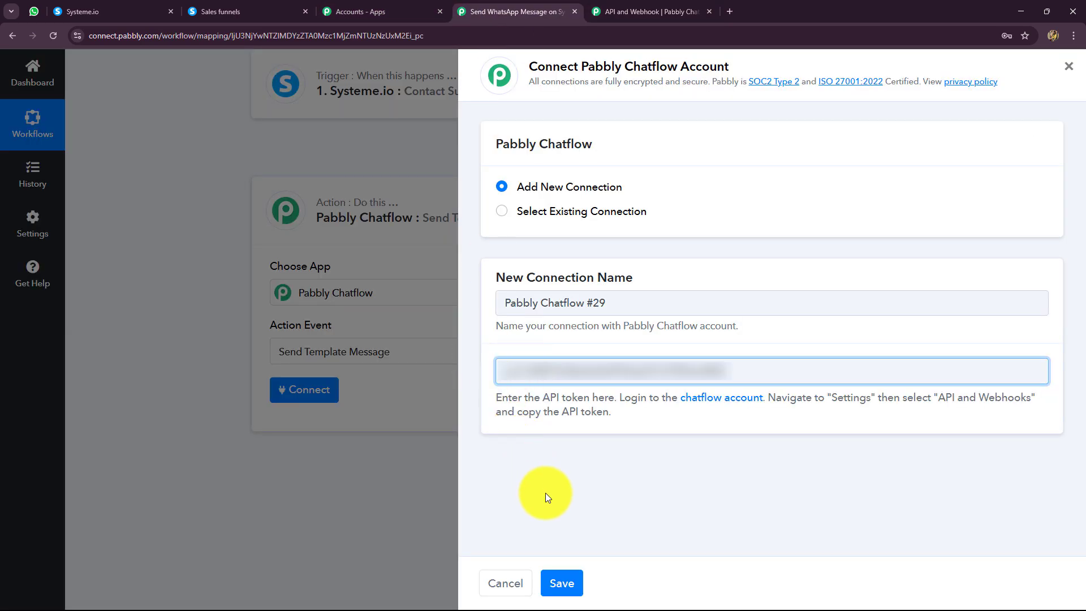
click(555, 585)
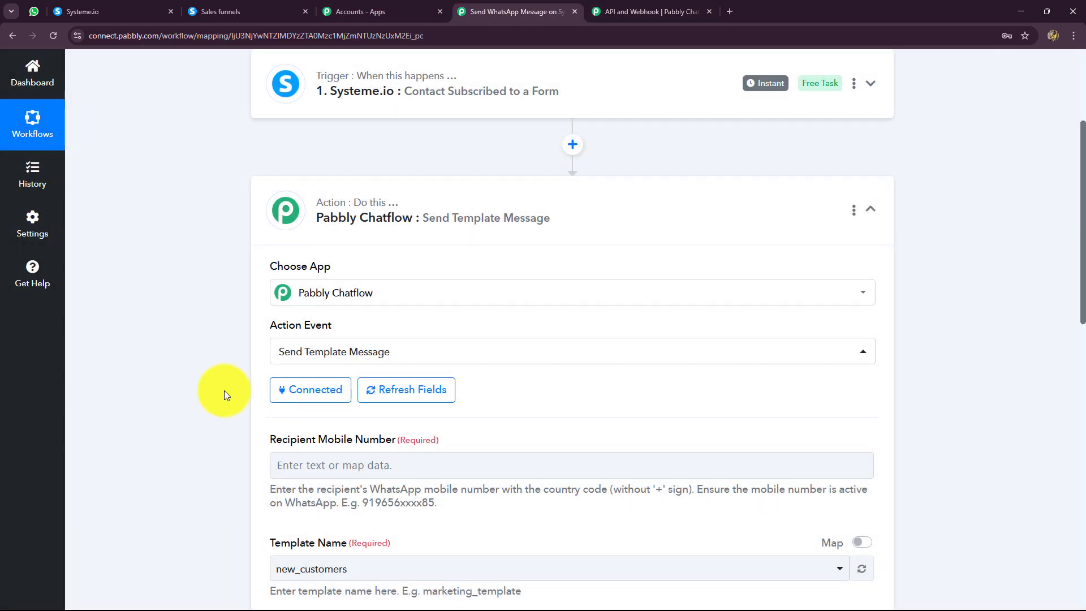
Map the Recipient Mobile Number to the Systeme.io trigger's Data Contact Fields Phone Number.
scroll(151, 359, down, 2)
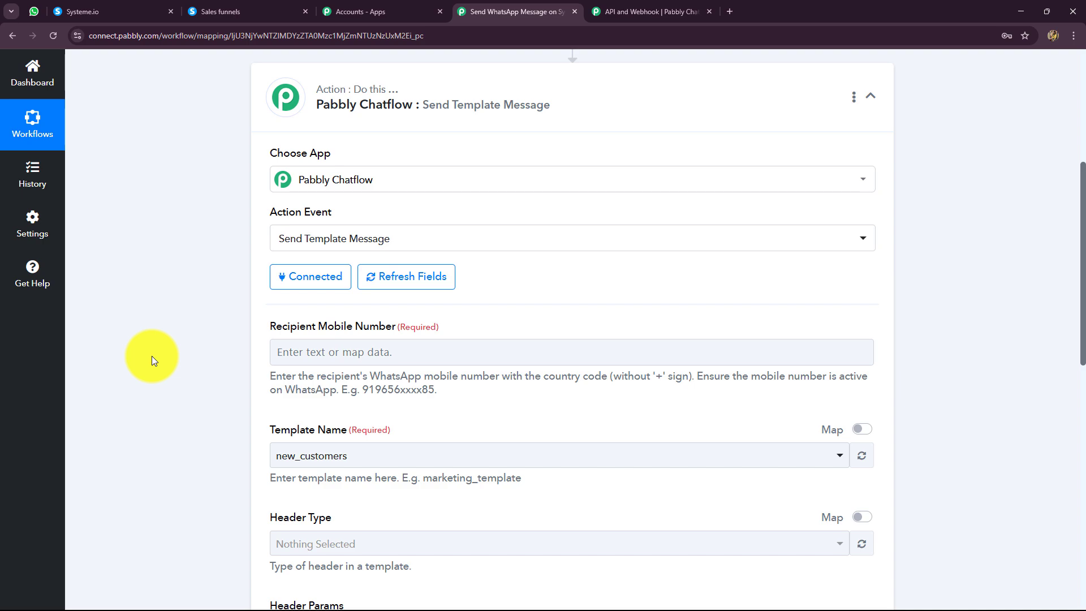
scroll(152, 360, down, 2)
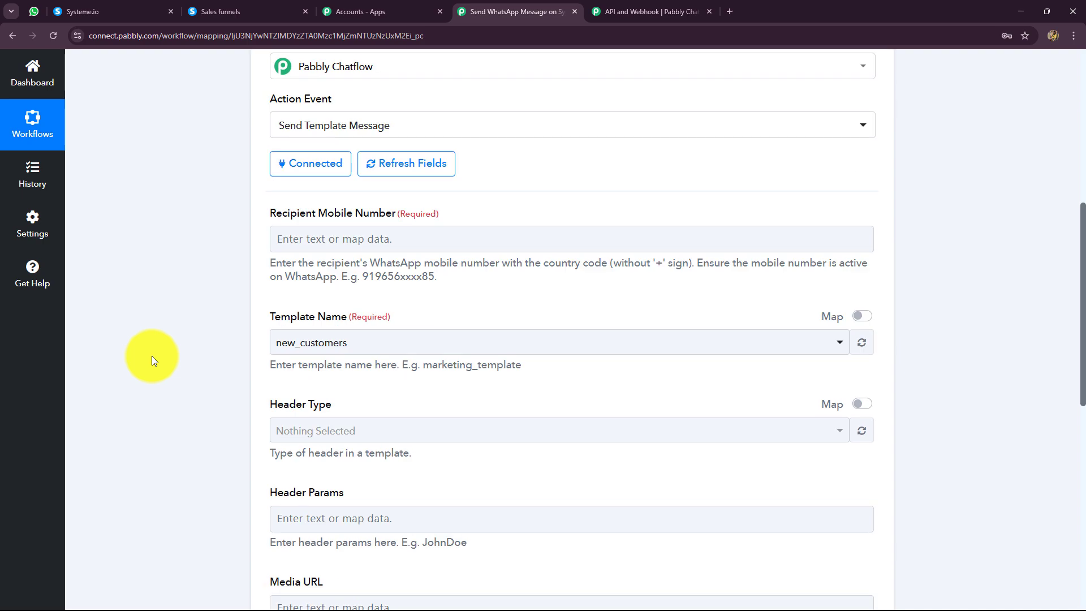
click(363, 246)
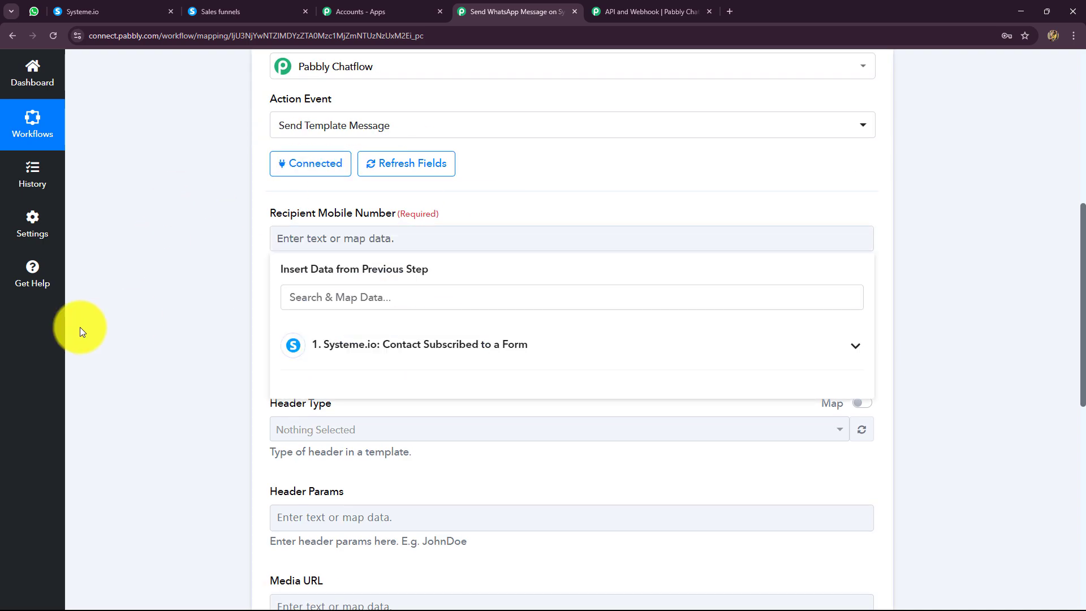
click(182, 344)
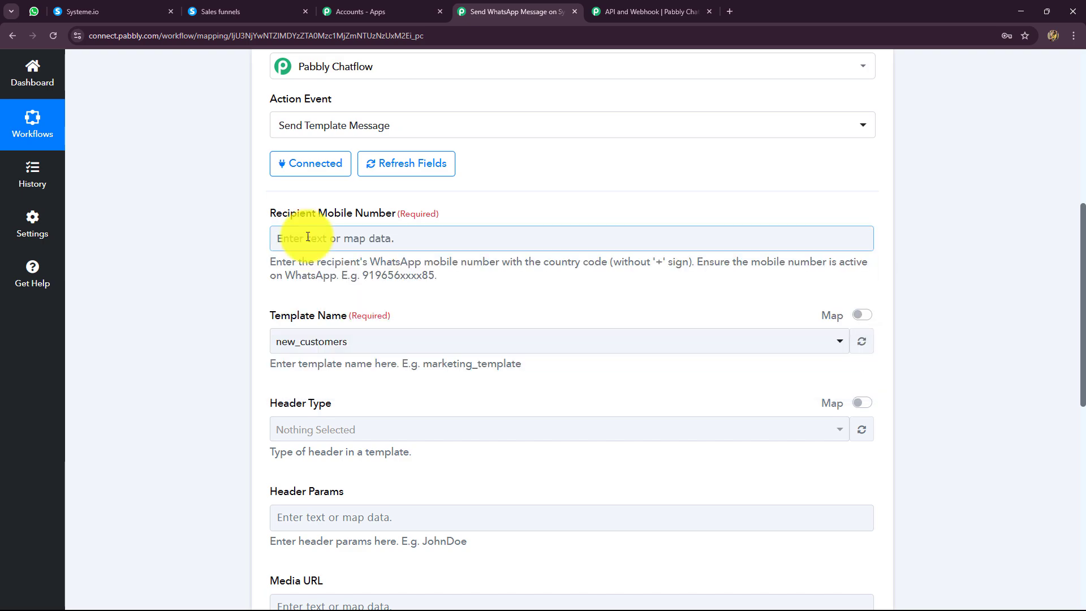
click(360, 239)
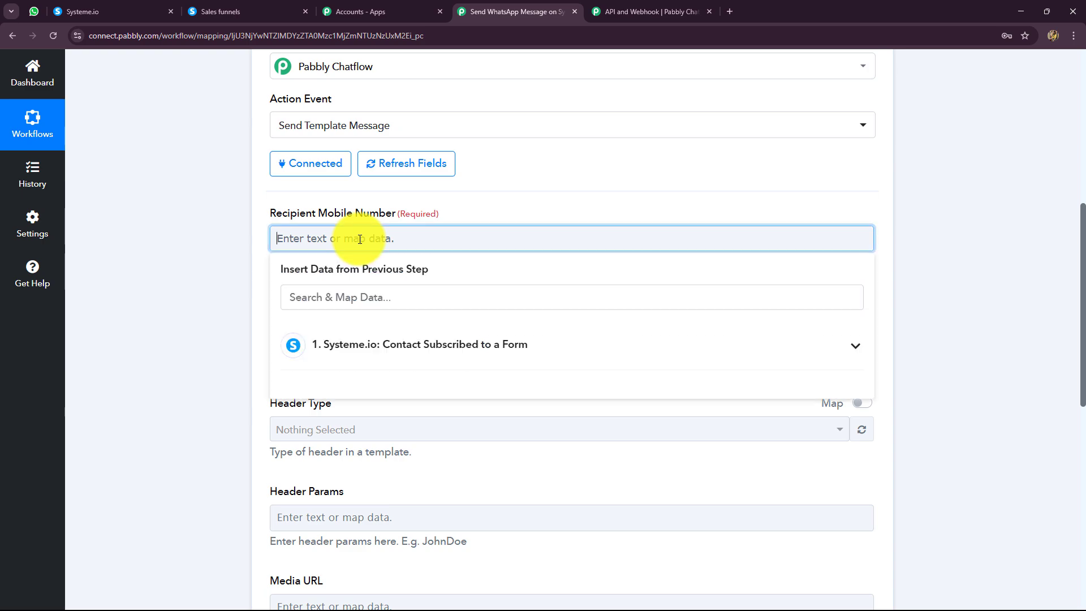
click(346, 342)
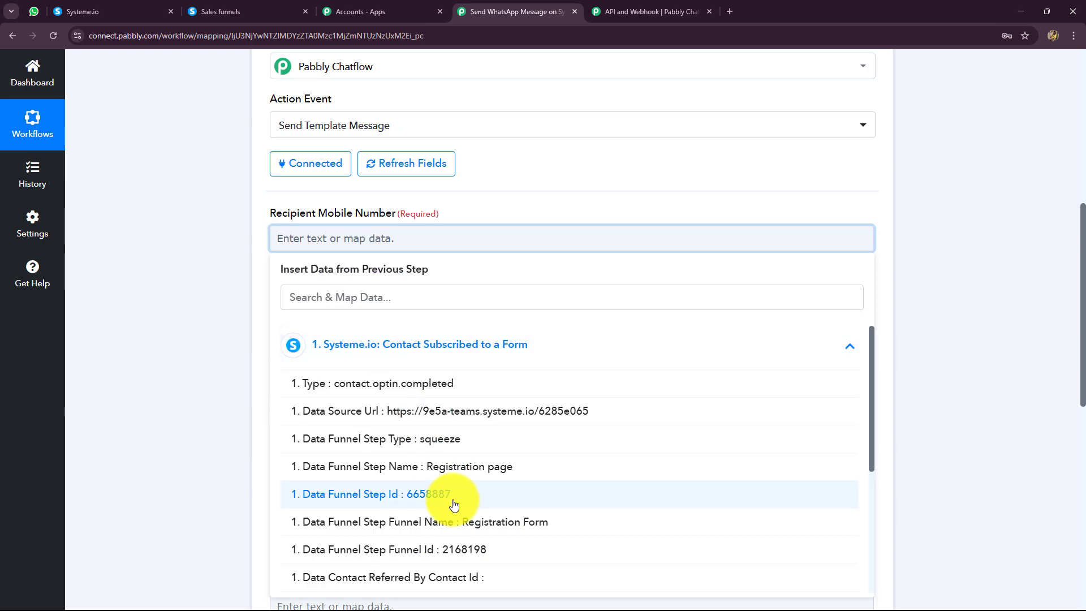
scroll(454, 524, down, 3)
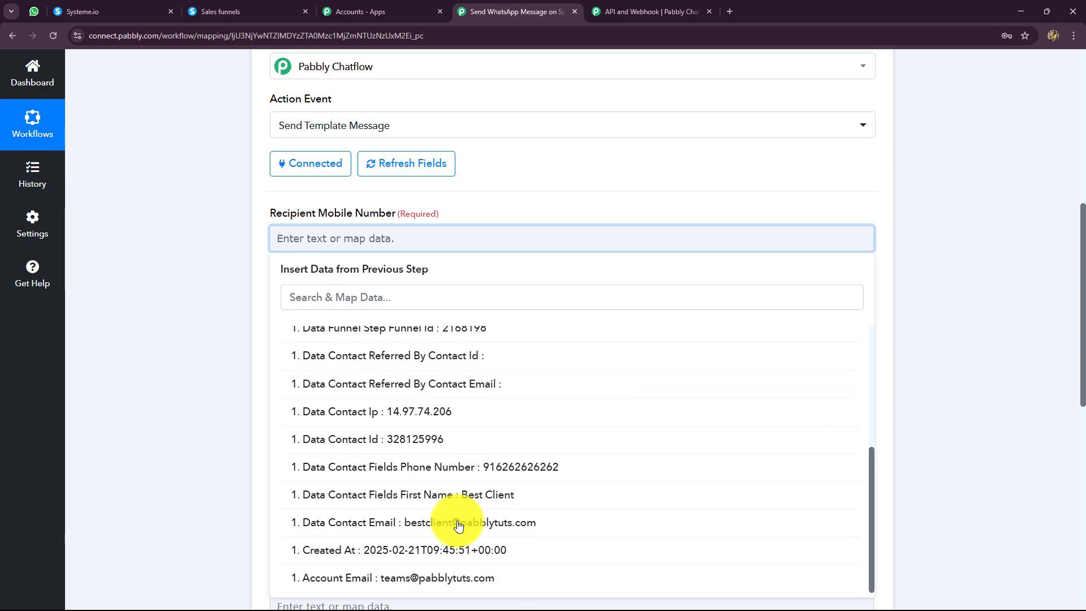
click(534, 470)
click(939, 358)
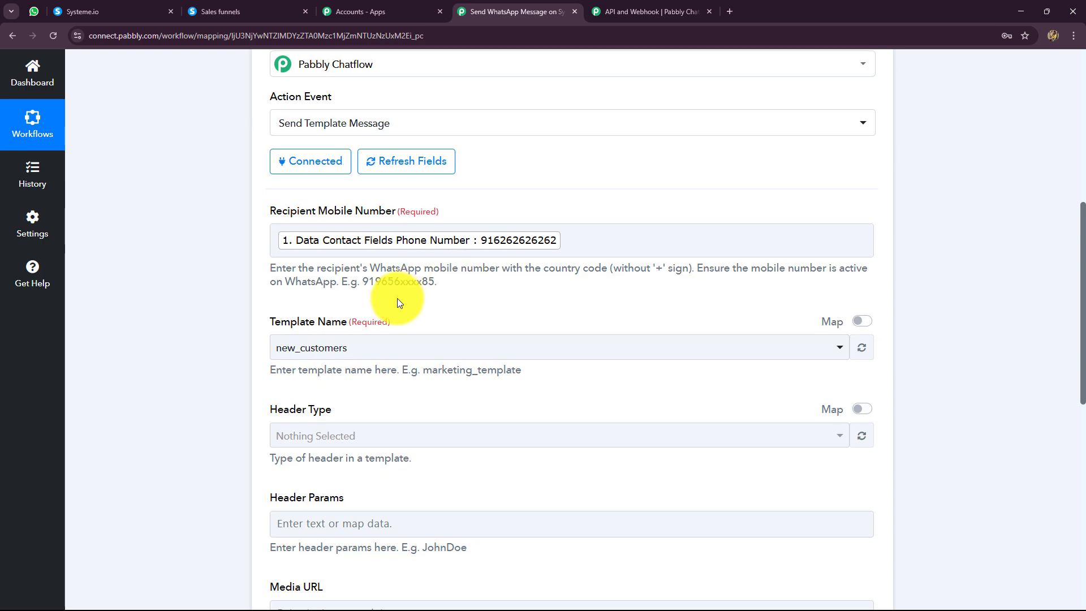
Switch to Pabbly Chatflow, open its templates list and examine the content of the event_confirmation_message template.
scroll(397, 298, down, 2)
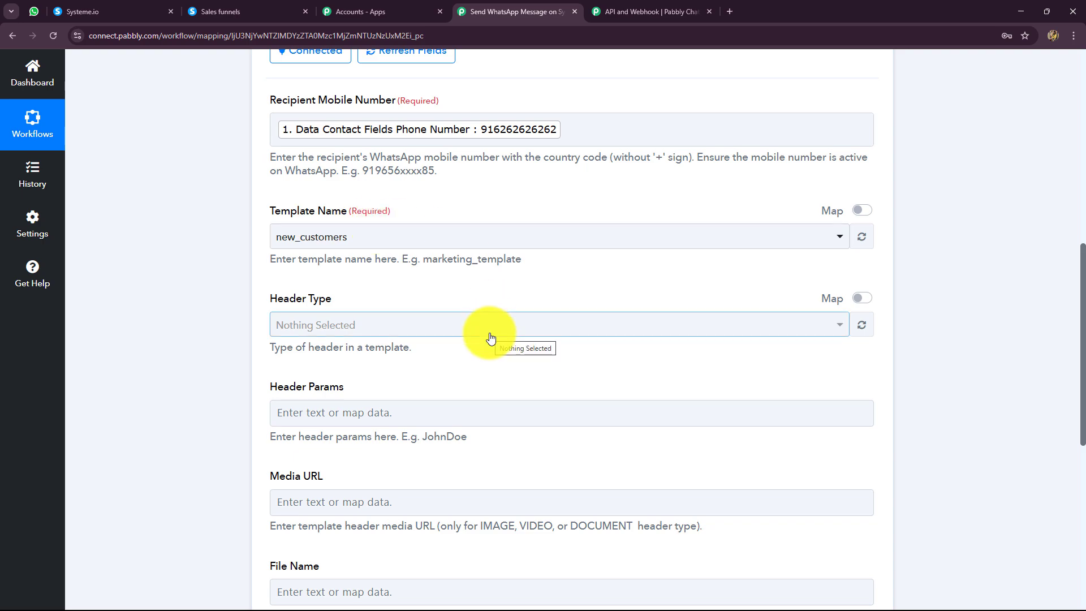
click(631, 9)
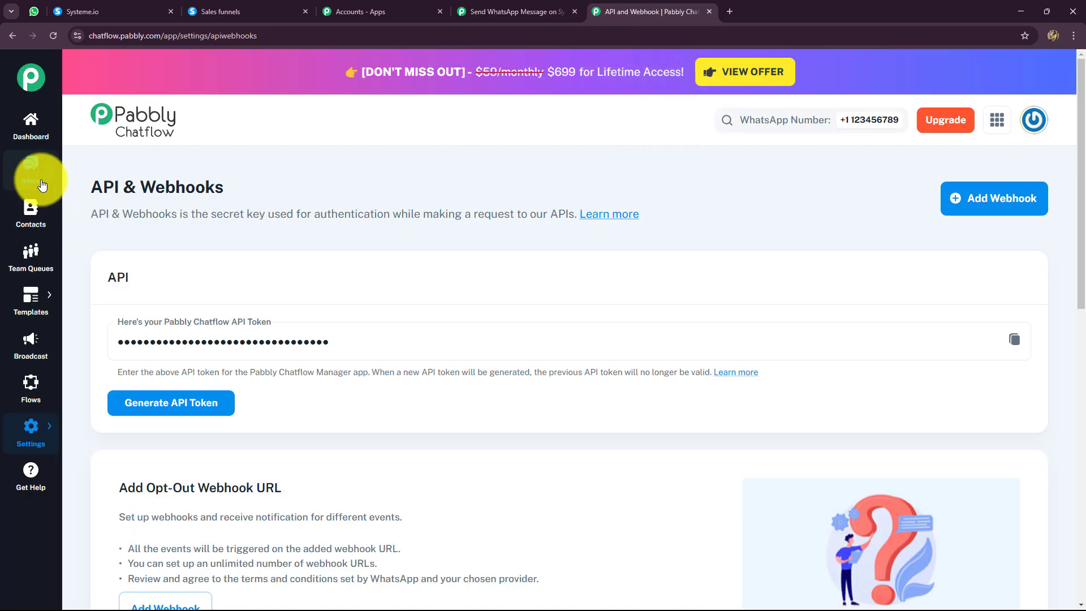
mouse_move(29, 305)
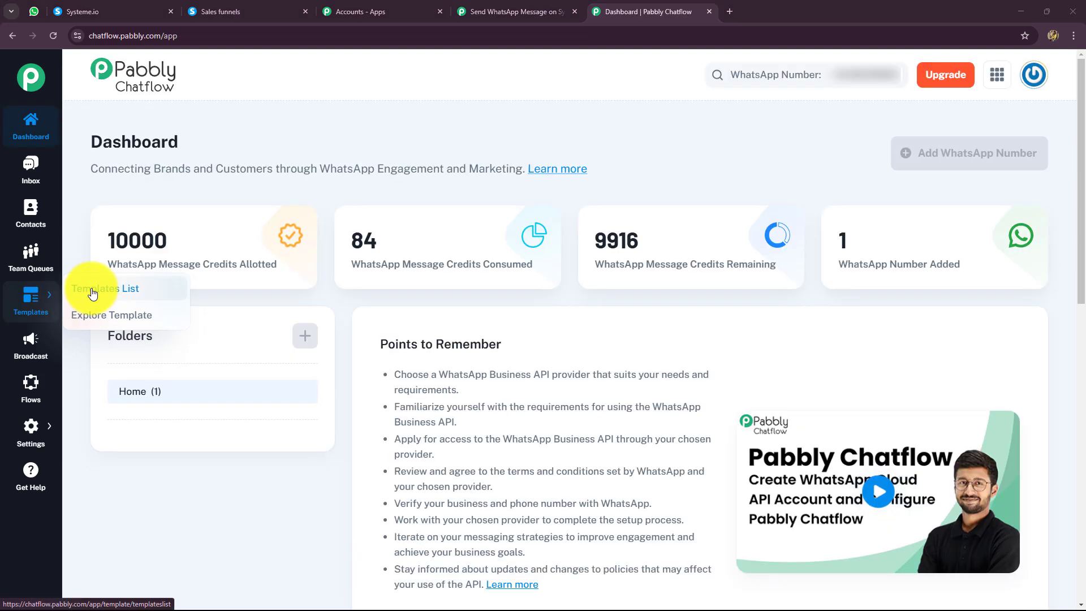
click(116, 287)
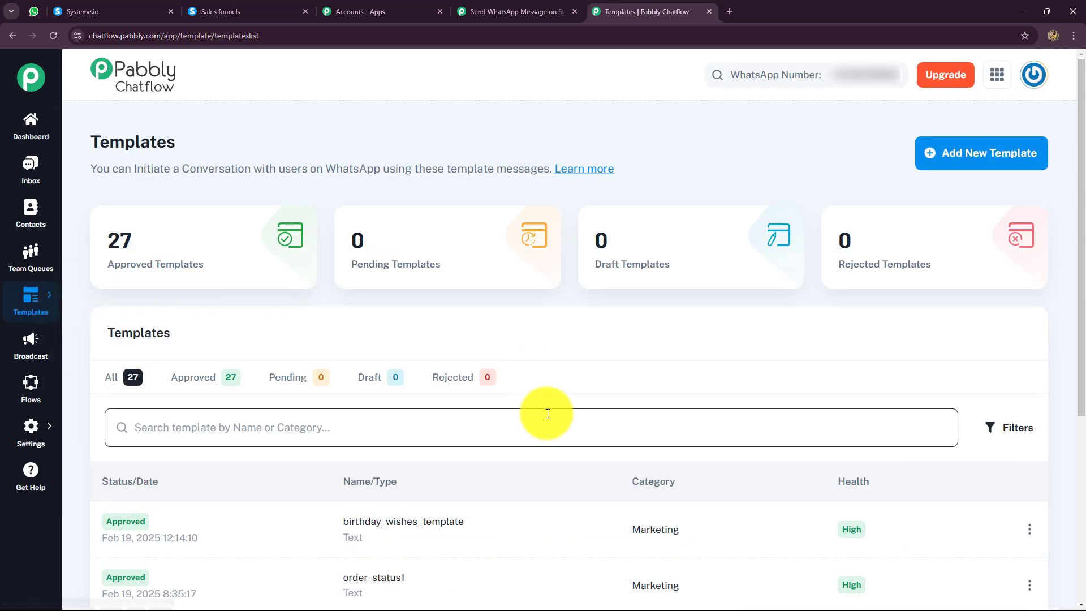
scroll(547, 413, down, 5)
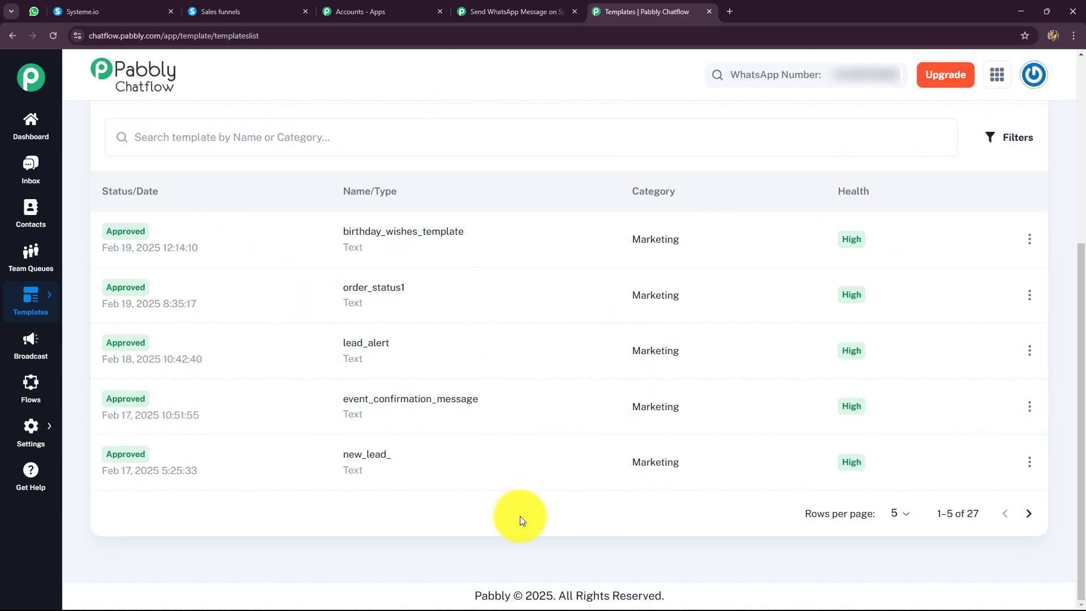
click(417, 398)
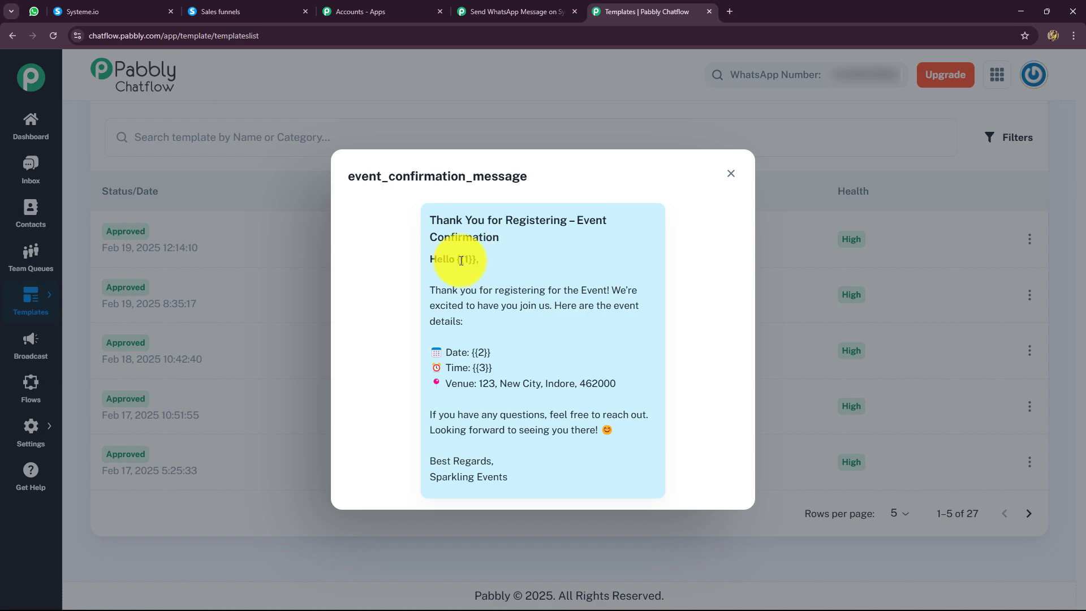
drag(457, 260, 482, 261)
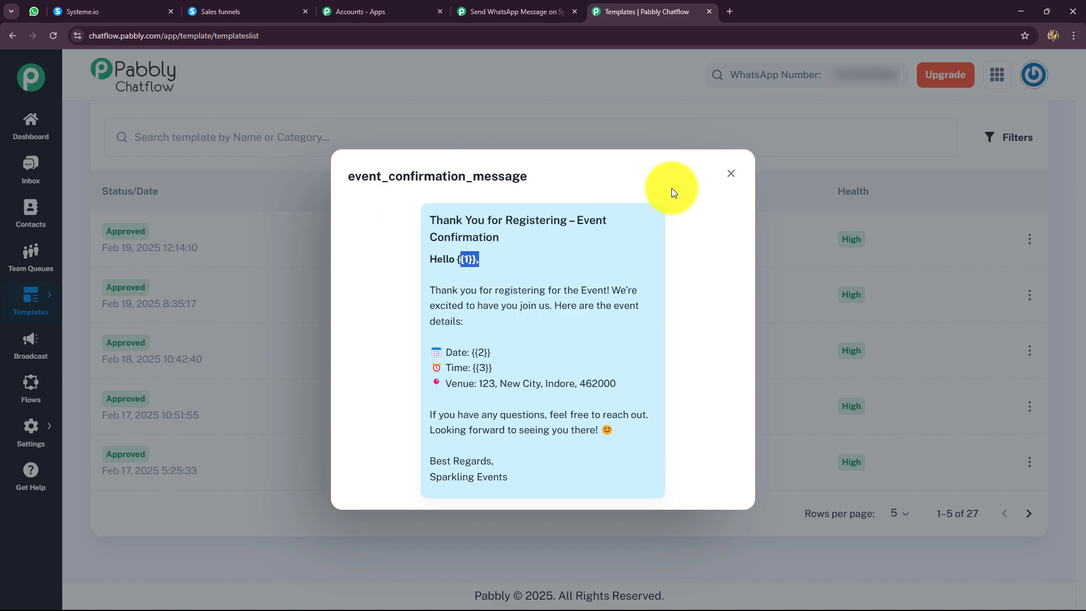
click(731, 173)
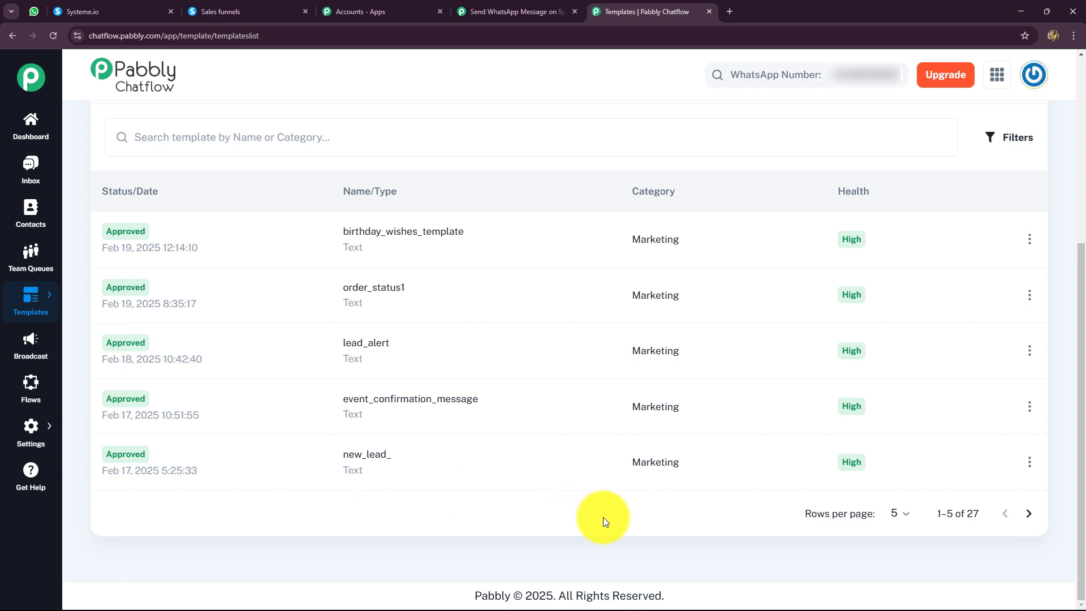
Start a new WhatsApp template in the Marketing category and name it new_template.
scroll(603, 517, up, 5)
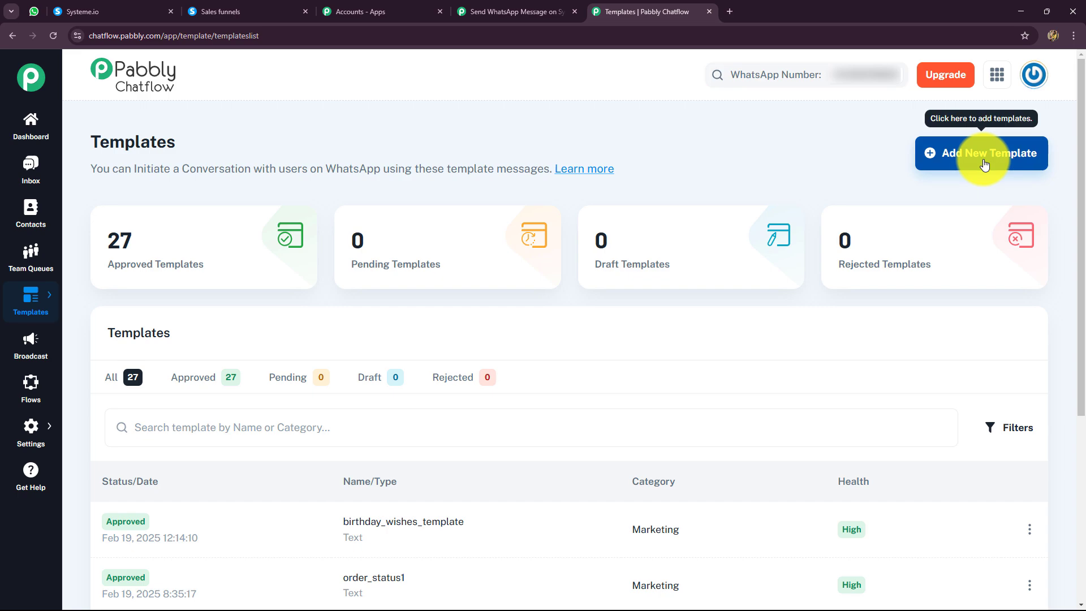
click(984, 164)
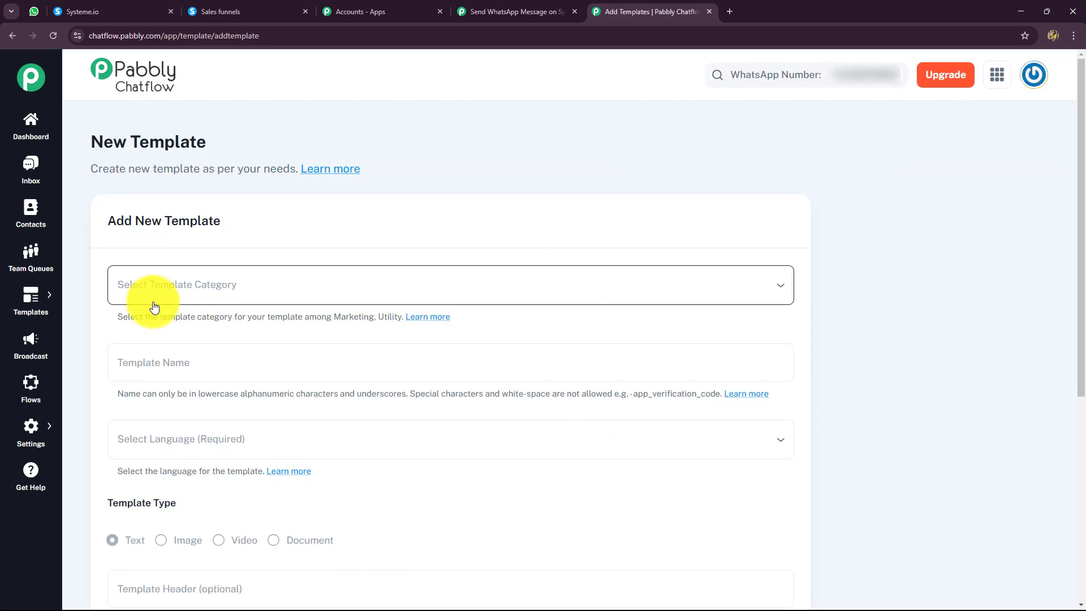
click(223, 291)
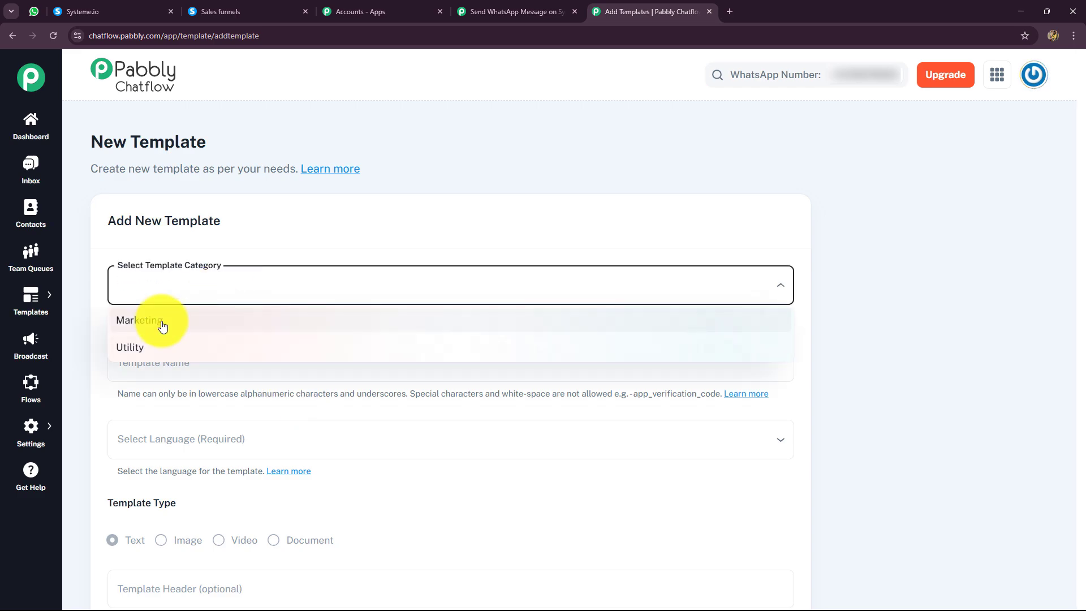
click(182, 318)
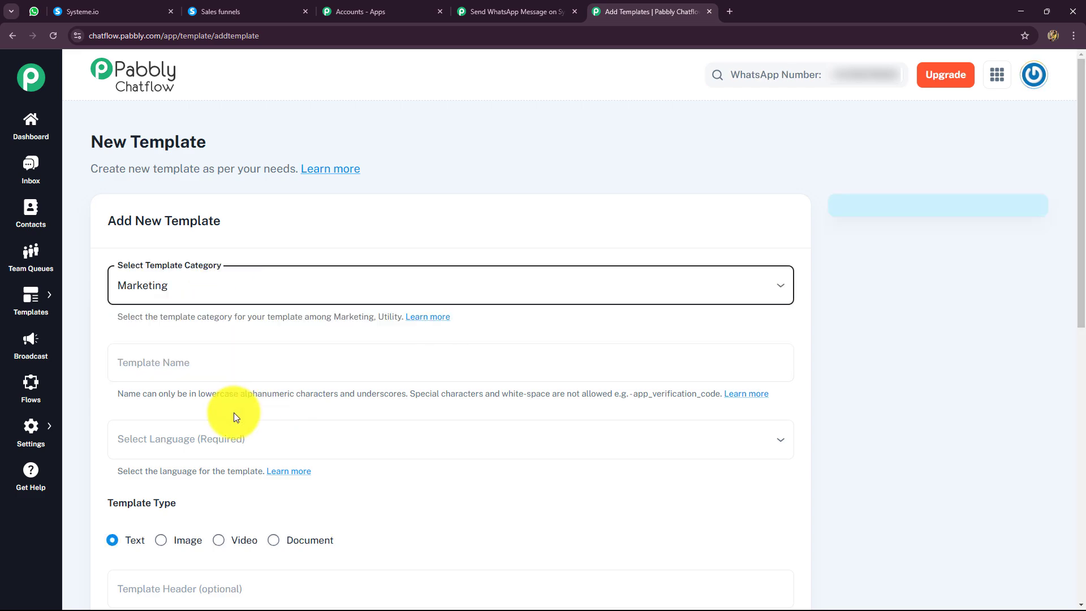
scroll(226, 395, down, 2)
click(199, 254)
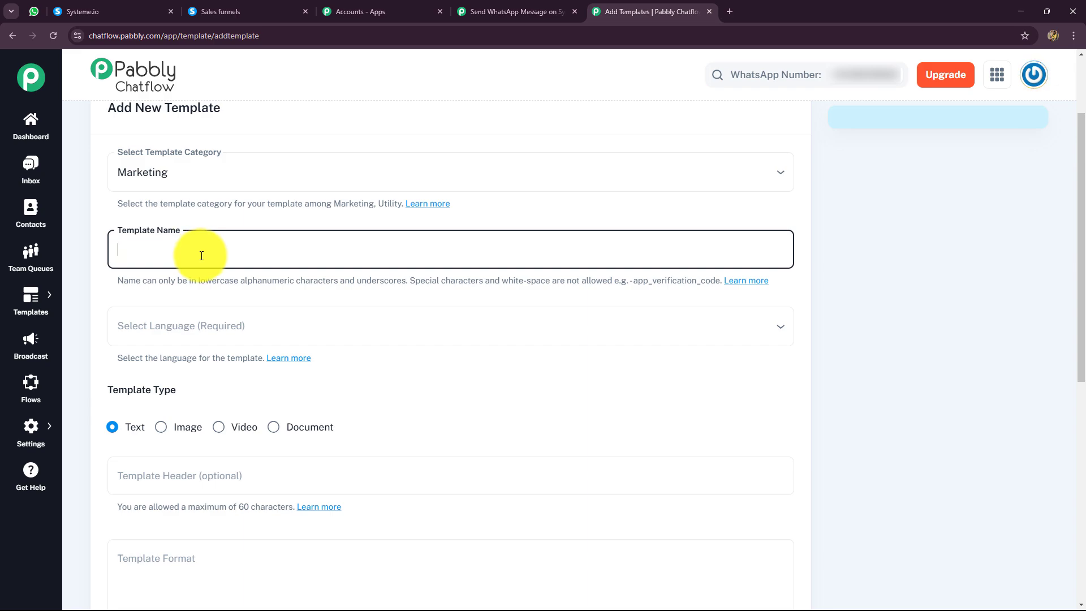
text(new_template)
drag(202, 256, 119, 255)
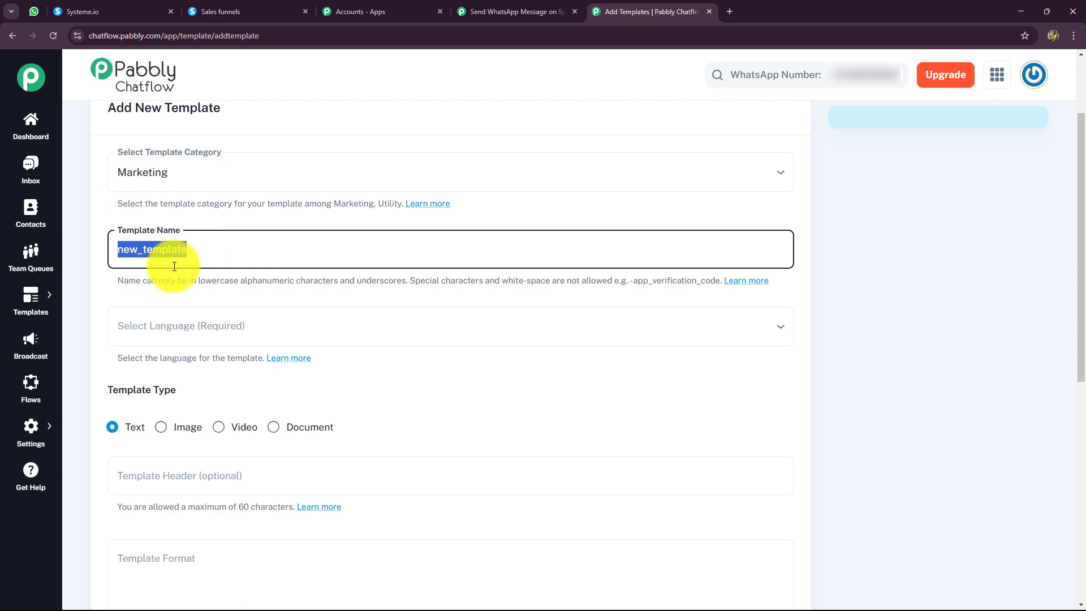
click(121, 253)
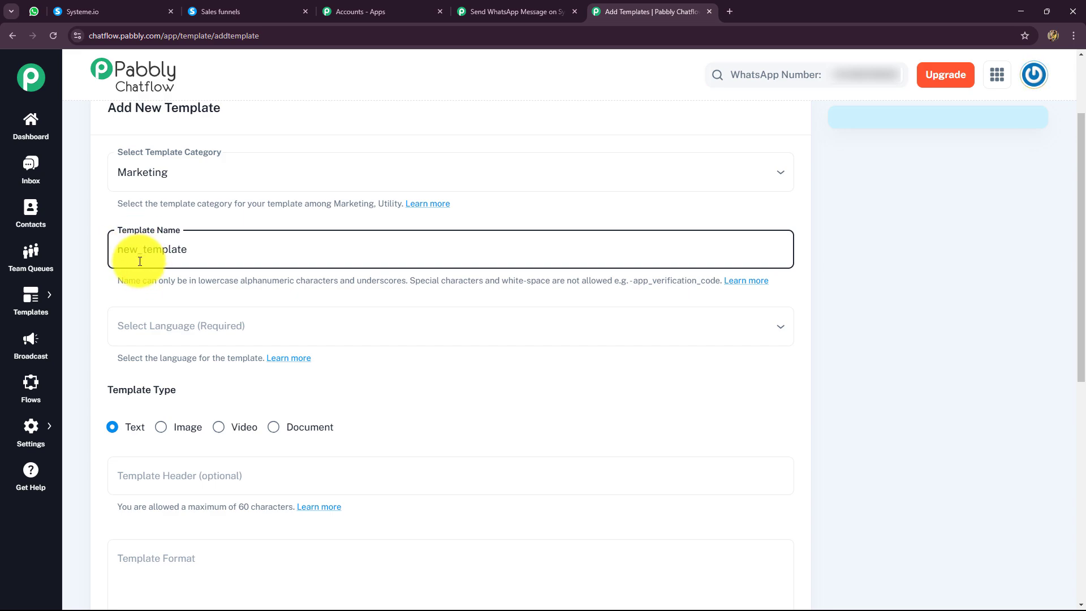
Set the template language to English and enter "Welcome!" as the template header.
click(178, 329)
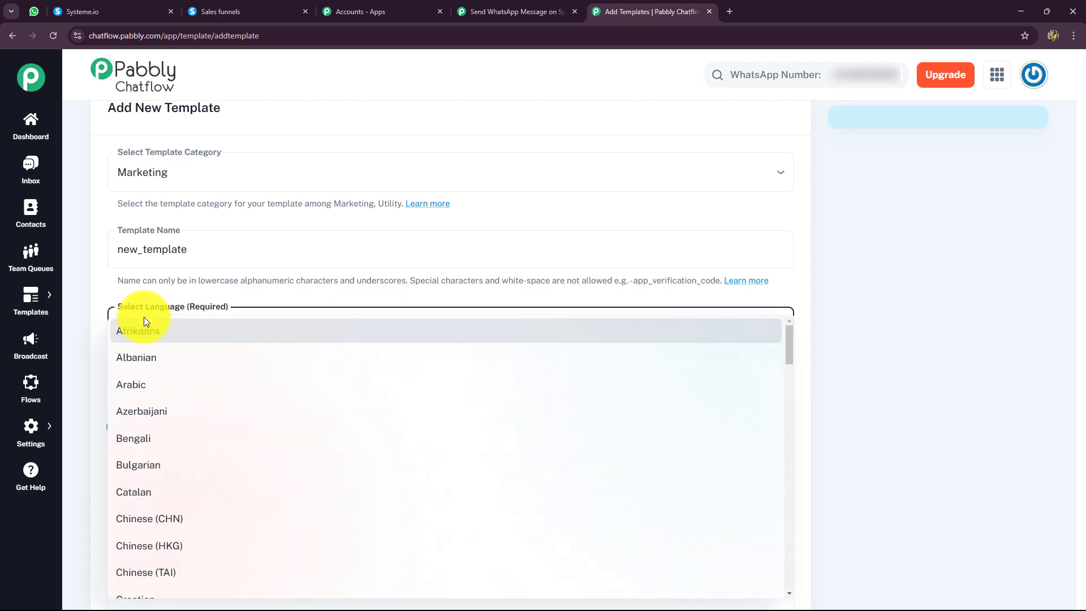
key(e)
click(165, 455)
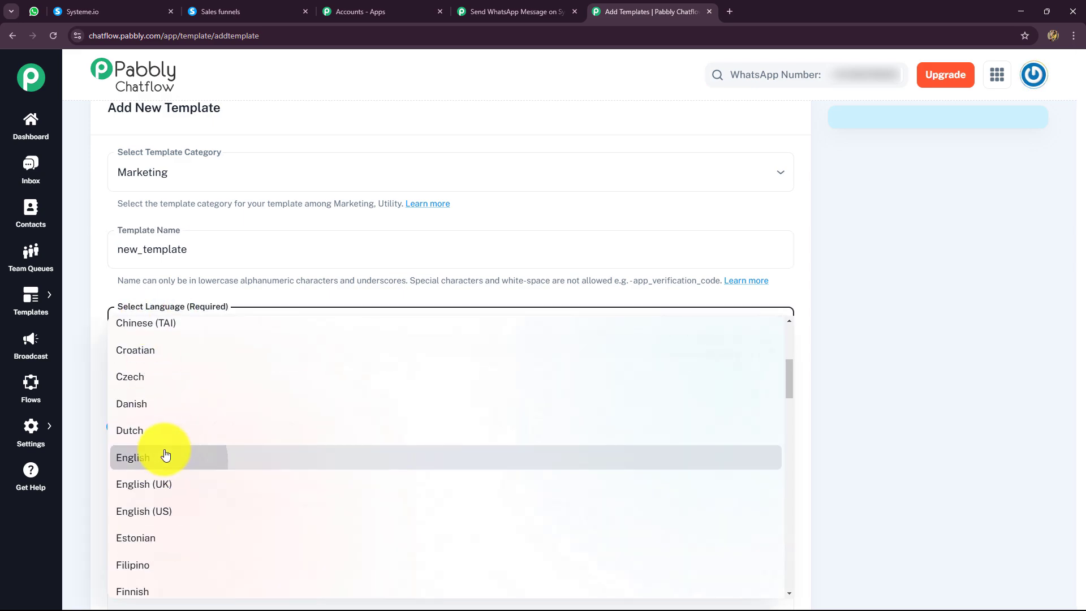
scroll(188, 351, down, 4)
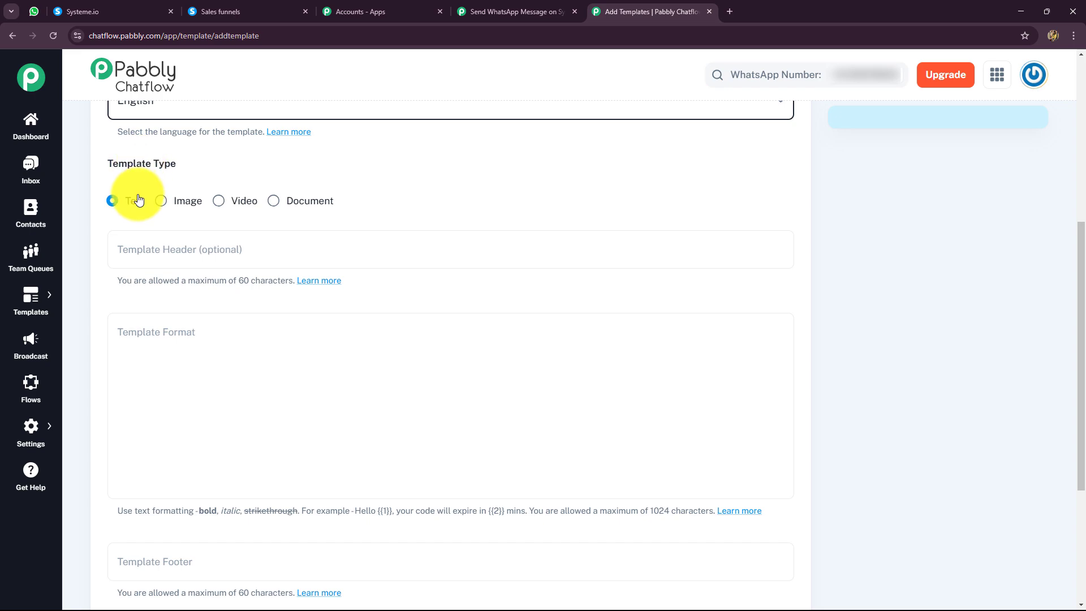
scroll(260, 281, down, 2)
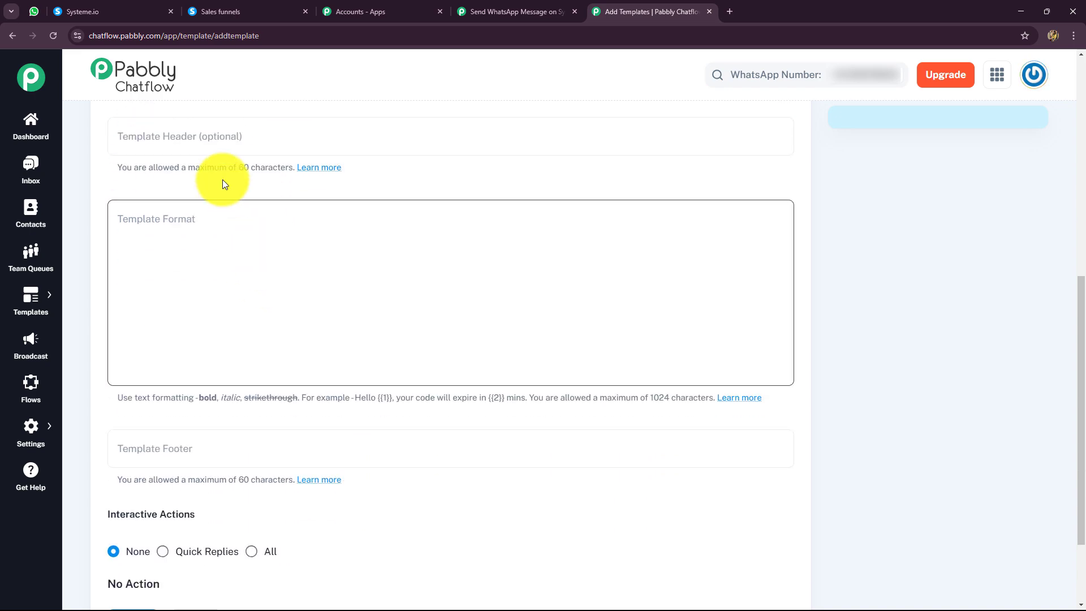
click(321, 130)
click(306, 131)
text(Welcome!)
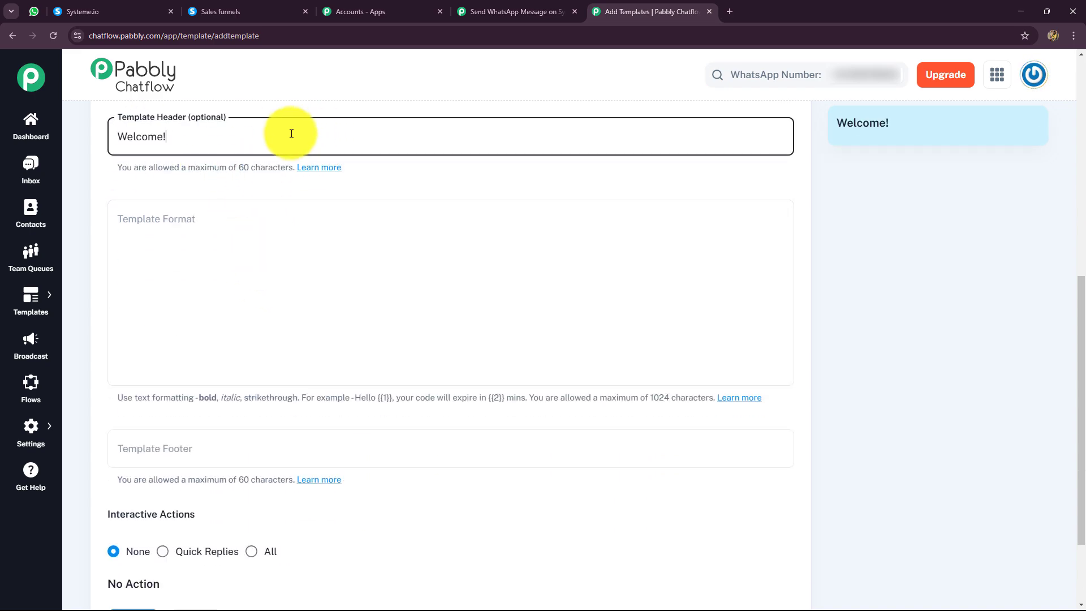
Enter "Hello, {{1}}" as the template's body text in Template Format.
scroll(904, 167, up, 6)
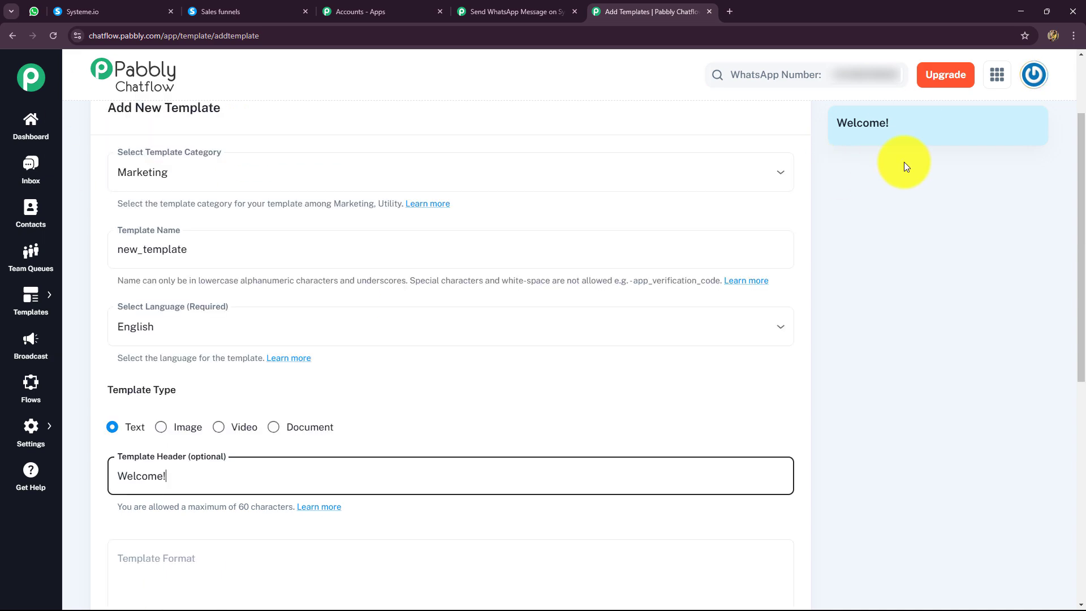
scroll(859, 337, down, 4)
click(172, 339)
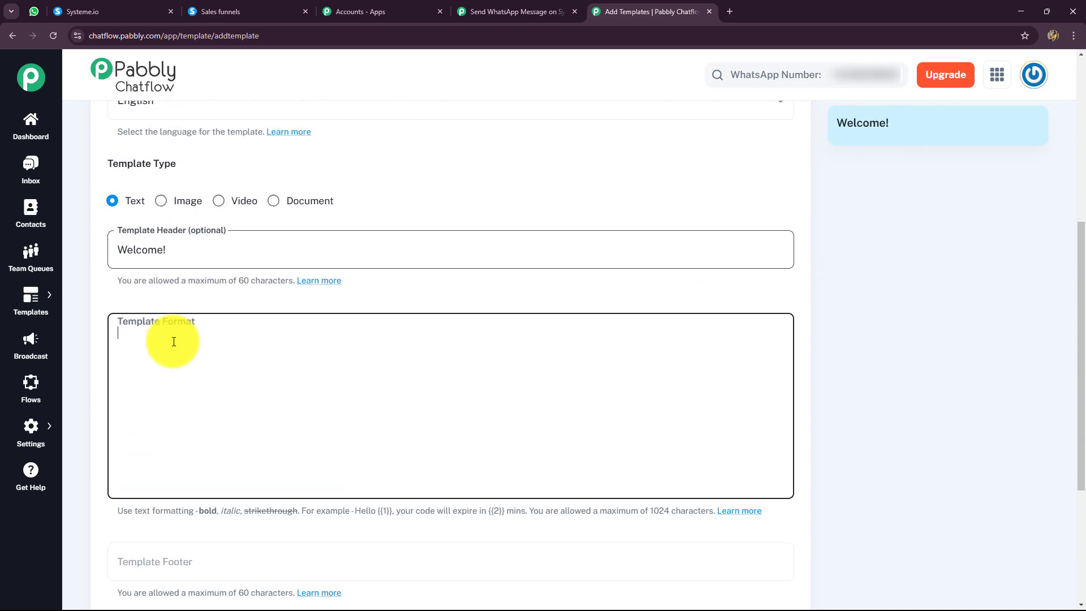
text(Hello, )
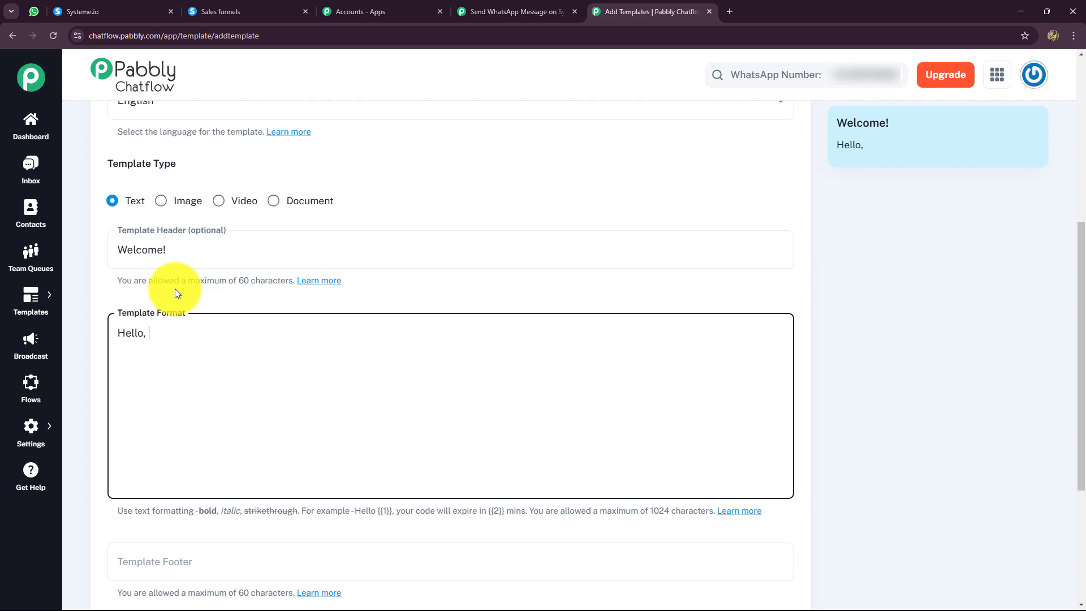
text({{1}})
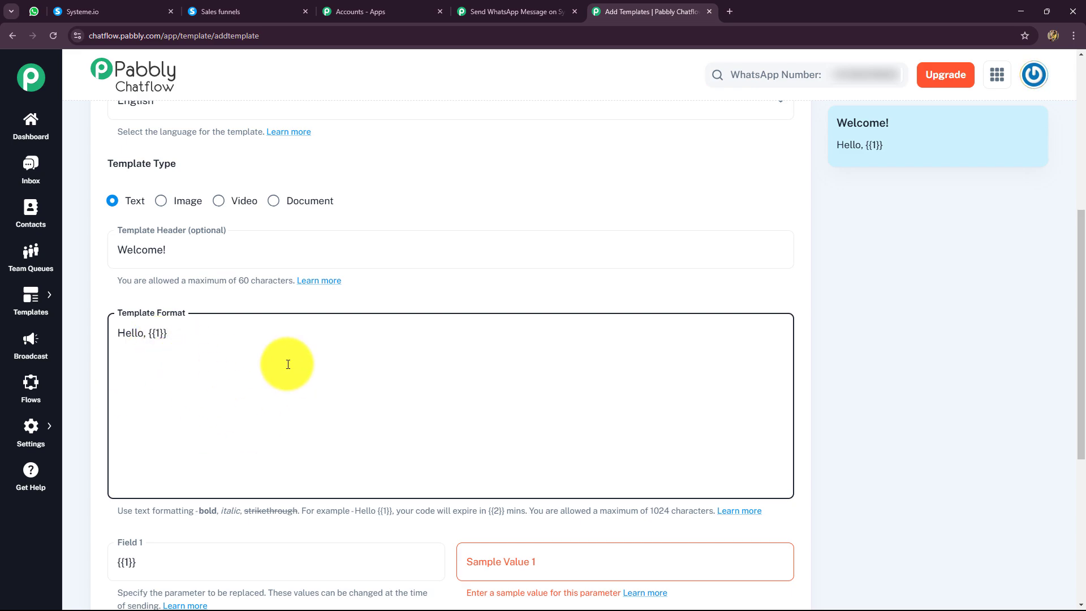
Enter "Name" as the sample value for the body parameter {{1}}.
scroll(409, 436, down, 3)
scroll(402, 347, up, 3)
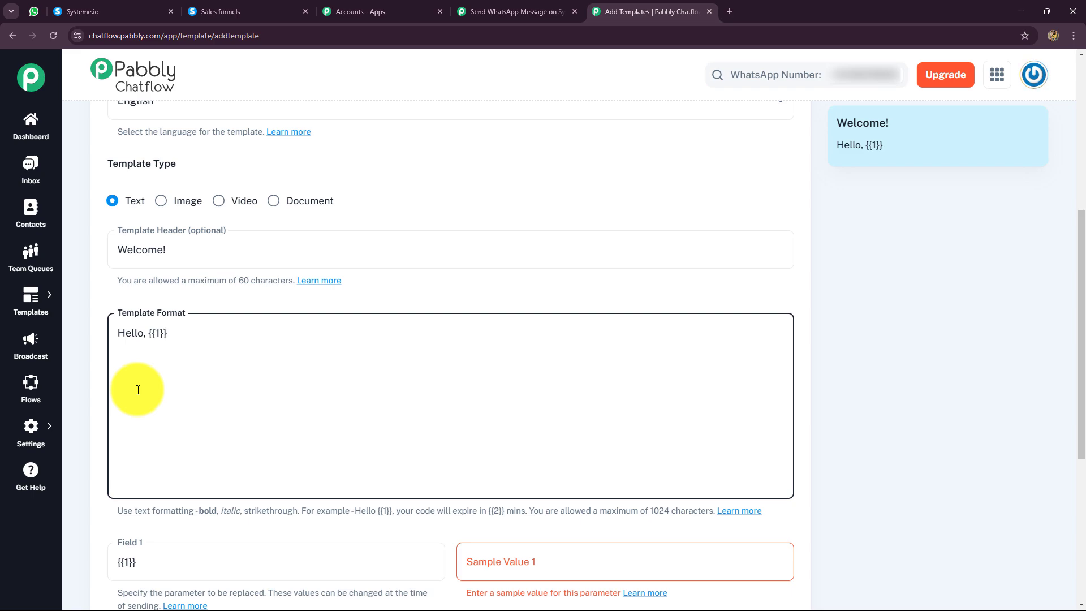
scroll(138, 389, down, 4)
click(493, 336)
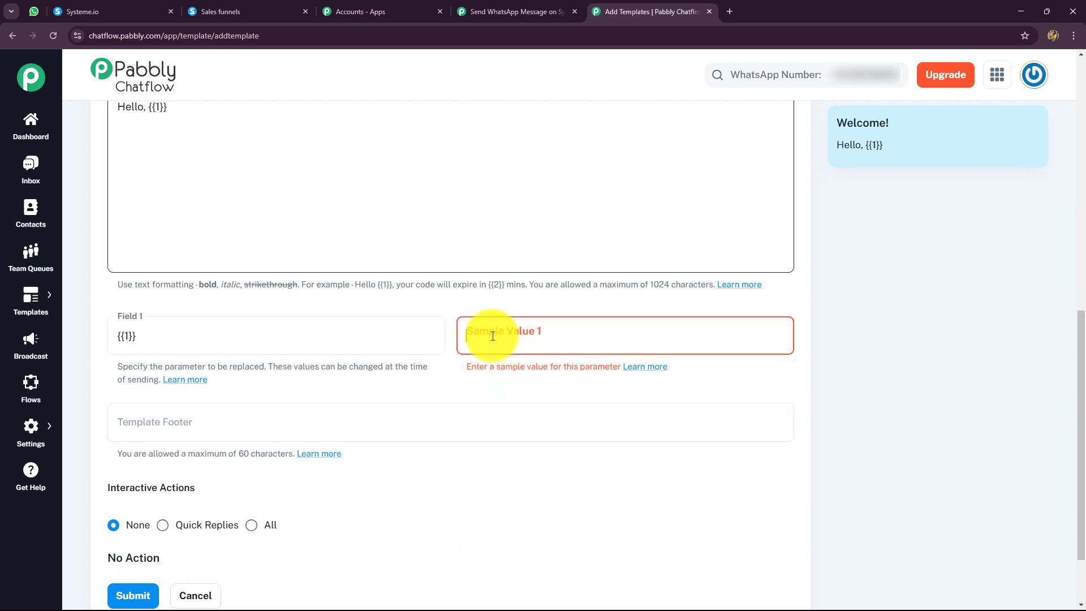
text(Name)
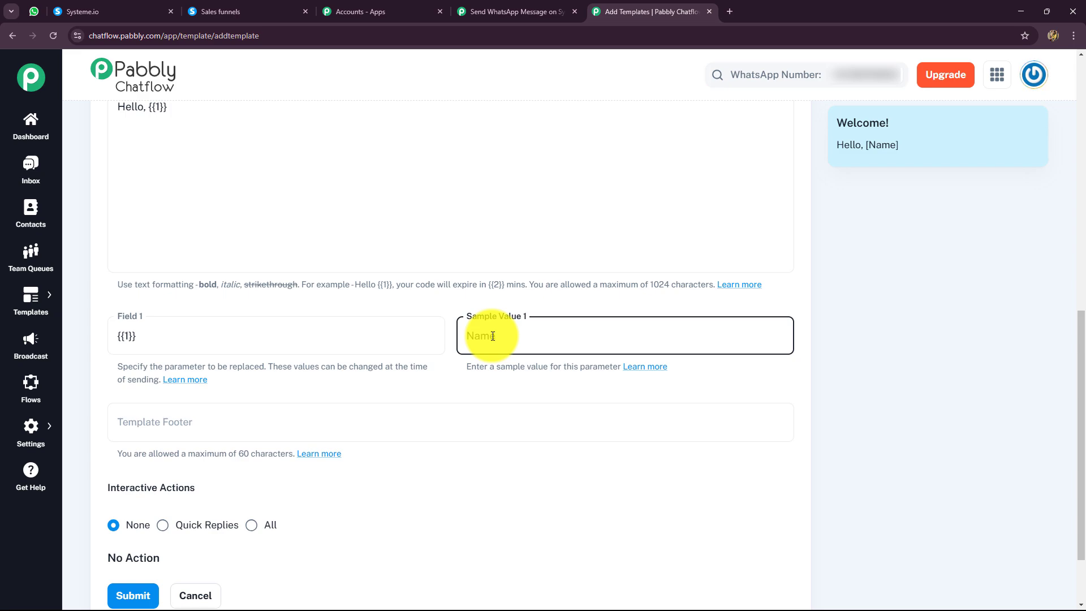
Set the template footer to "Thank You" and submit the template.
scroll(469, 413, down, 2)
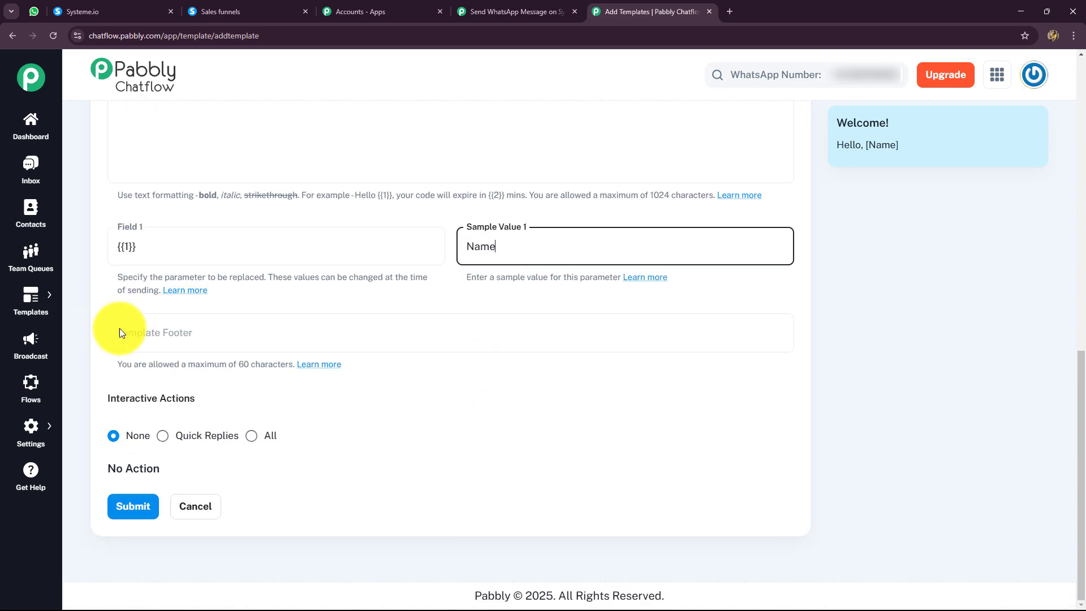
click(274, 333)
text(Thabk You)
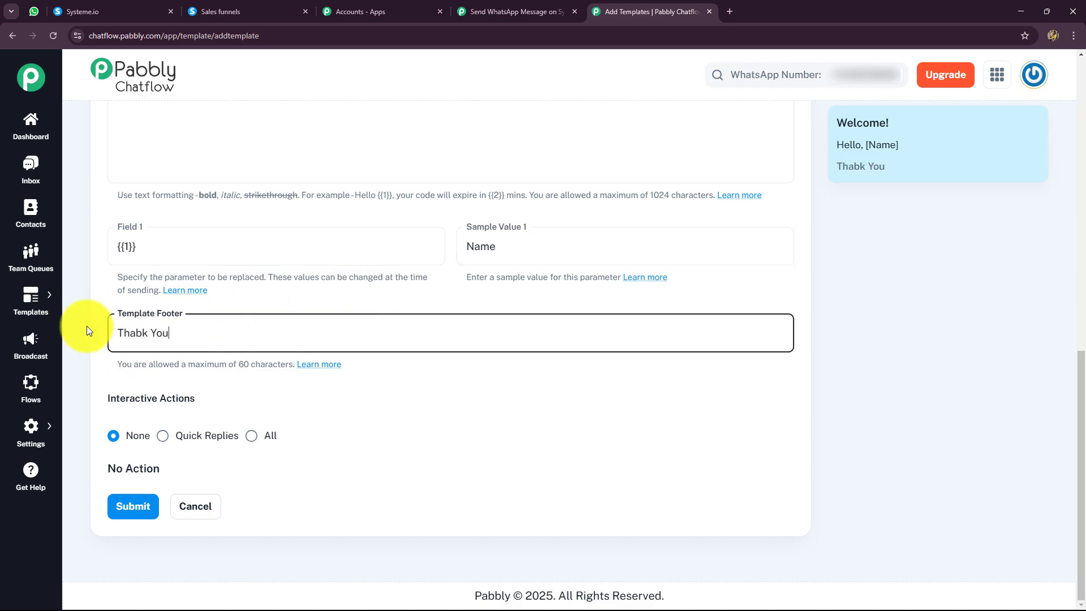
click(141, 335)
key(BackSpace)
text(n)
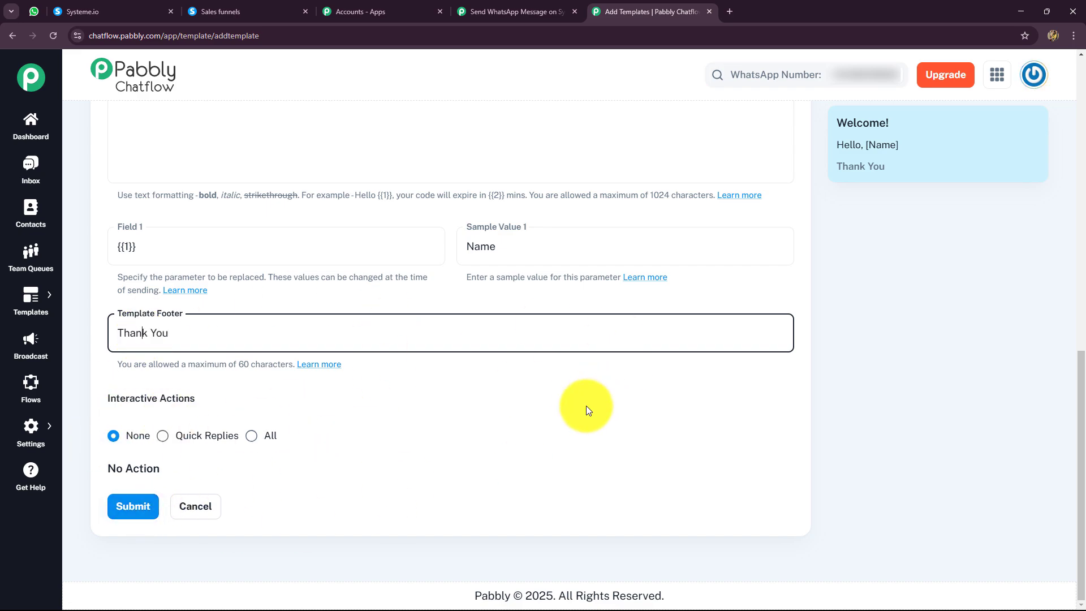
click(141, 508)
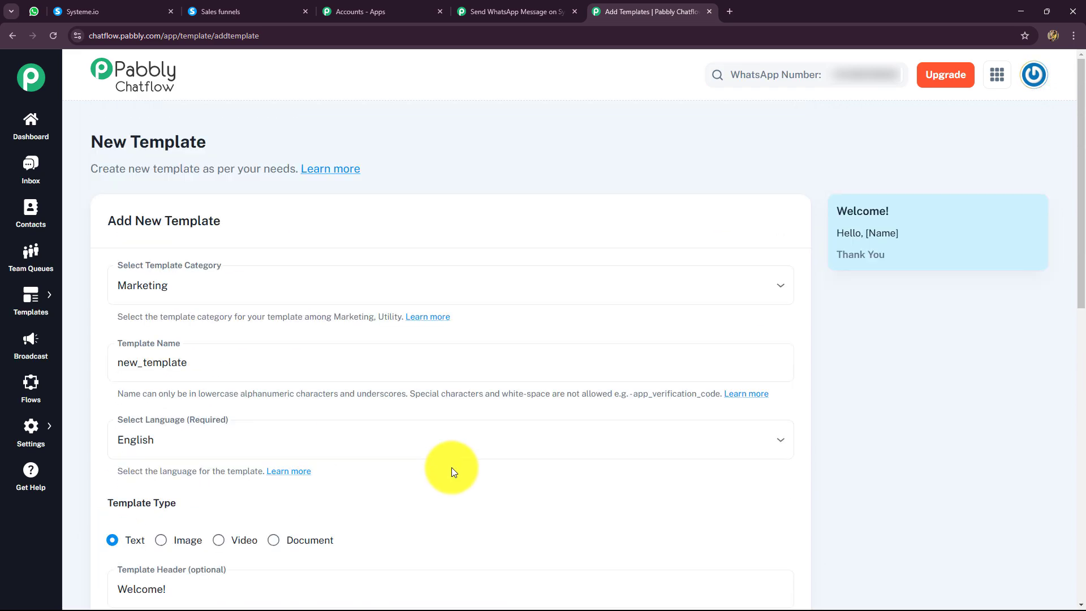
Return to the Pabbly Connect workflow and set the action's Template Name to event_confirmation_message.
click(488, 12)
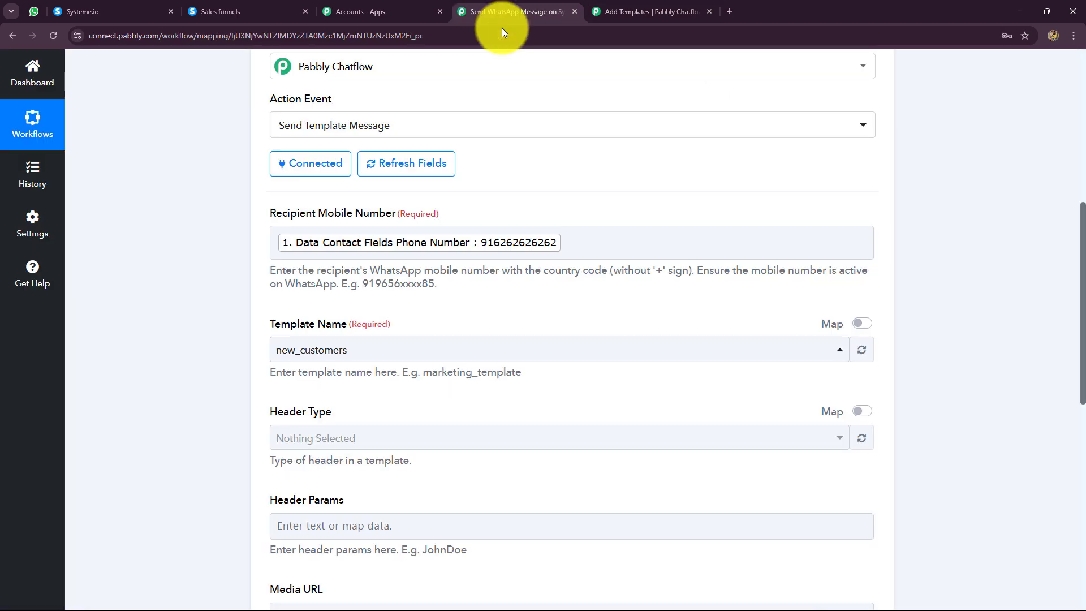
scroll(385, 266, down, 2)
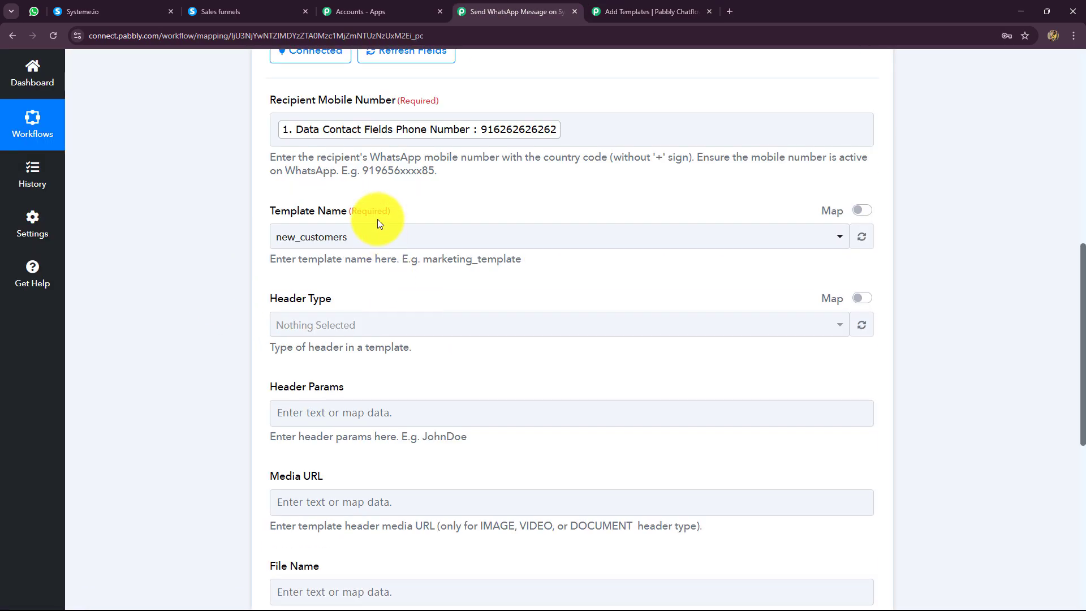
click(369, 237)
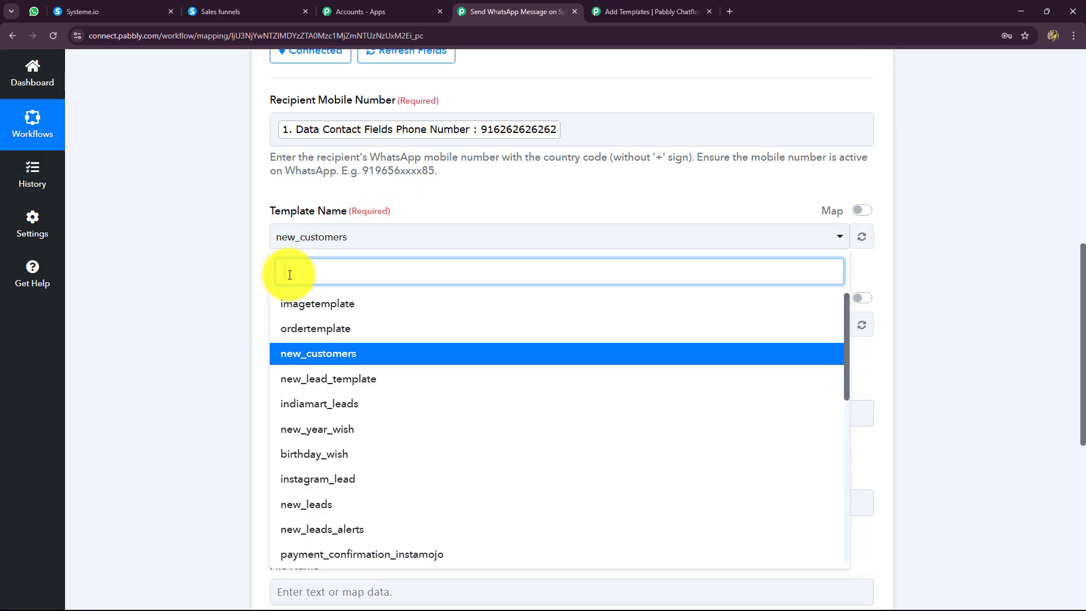
text(ev)
click(323, 303)
scroll(399, 138, down, 2)
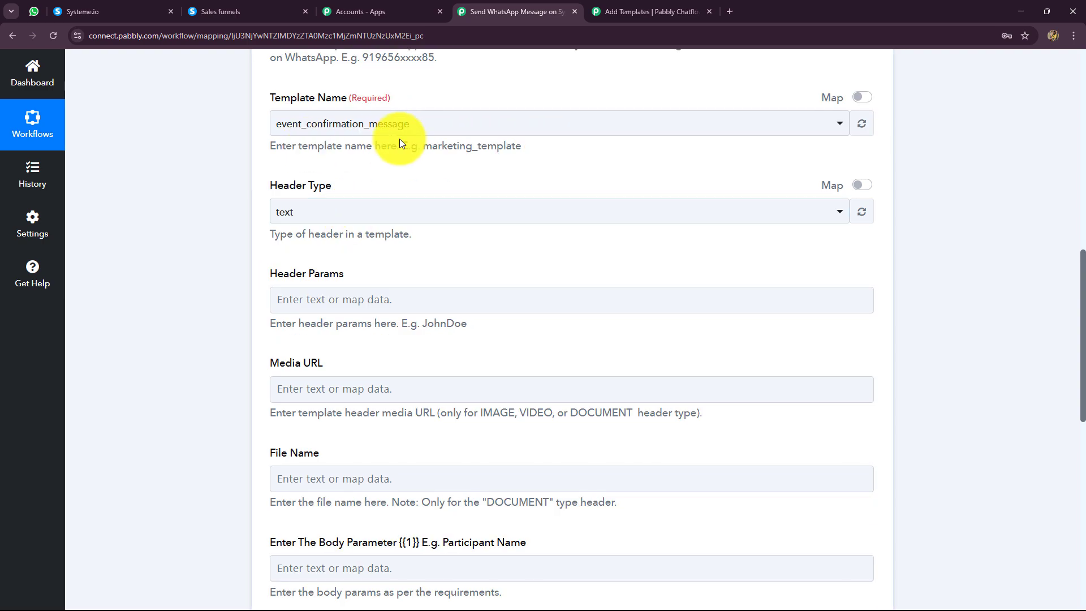
Select text as the template's Header Type, leaving Header Params, Media URL and File Name empty.
click(287, 215)
click(288, 273)
scroll(291, 291, down, 2)
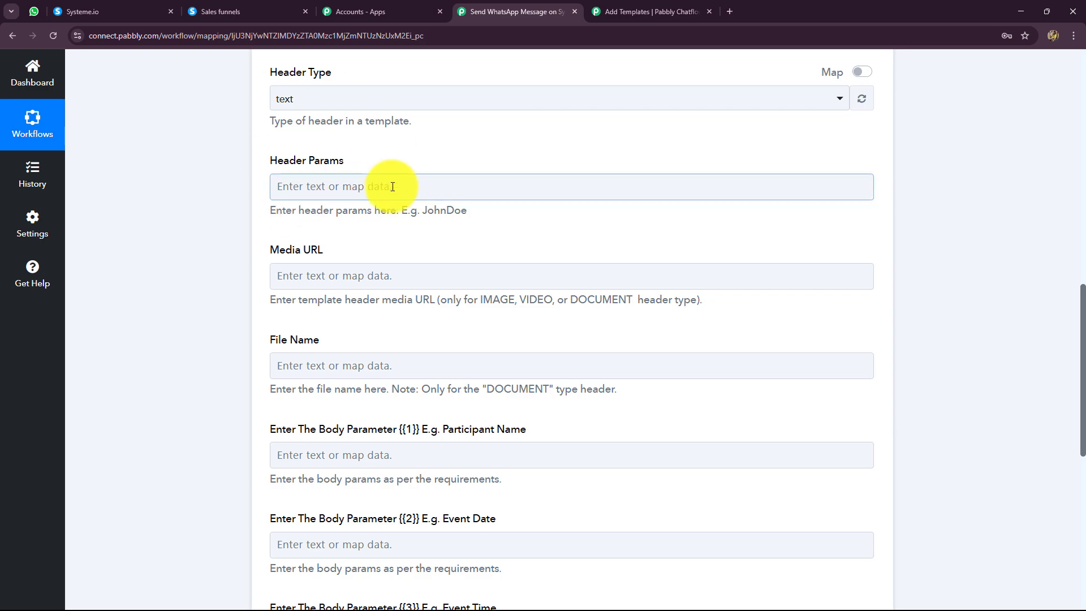
click(336, 286)
click(315, 275)
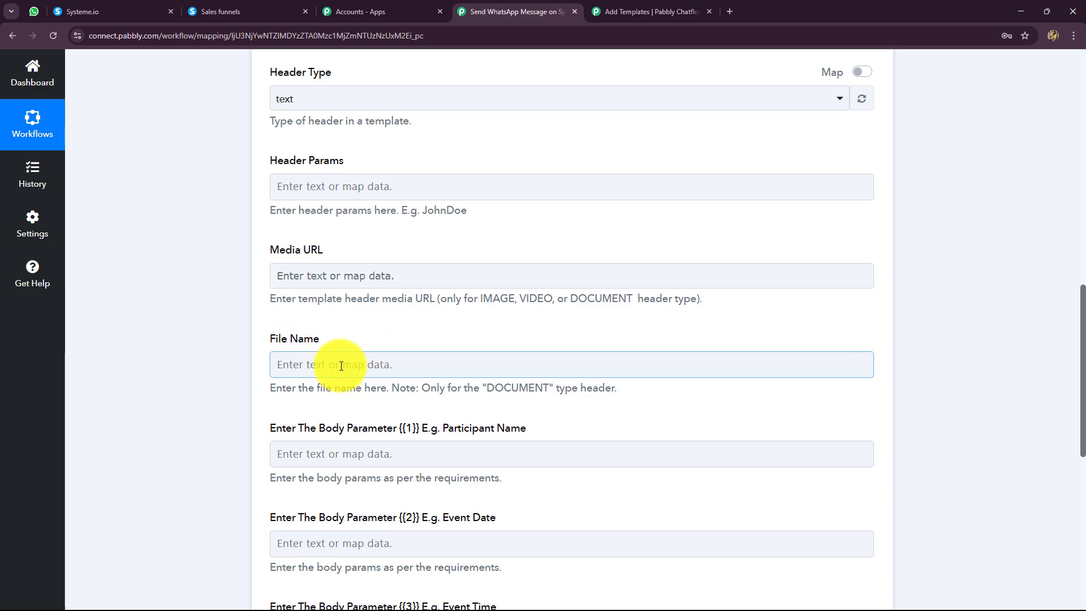
scroll(514, 366, down, 4)
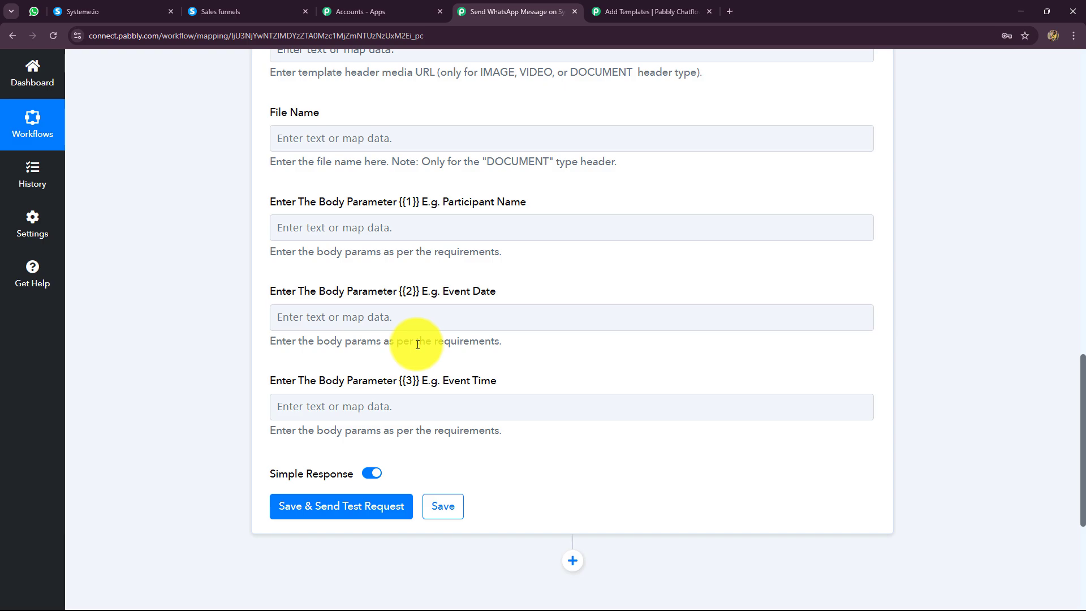
Map body parameter {{1}} to Data Contact Fields First Name from the Systeme.io Contact Subscribed to a Form trigger.
click(318, 226)
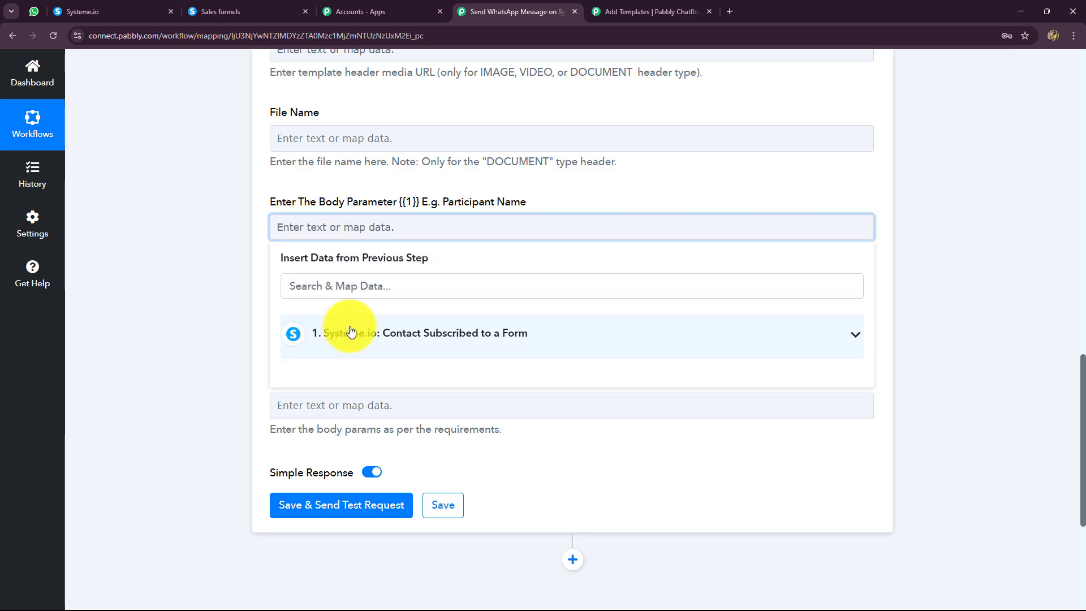
click(351, 331)
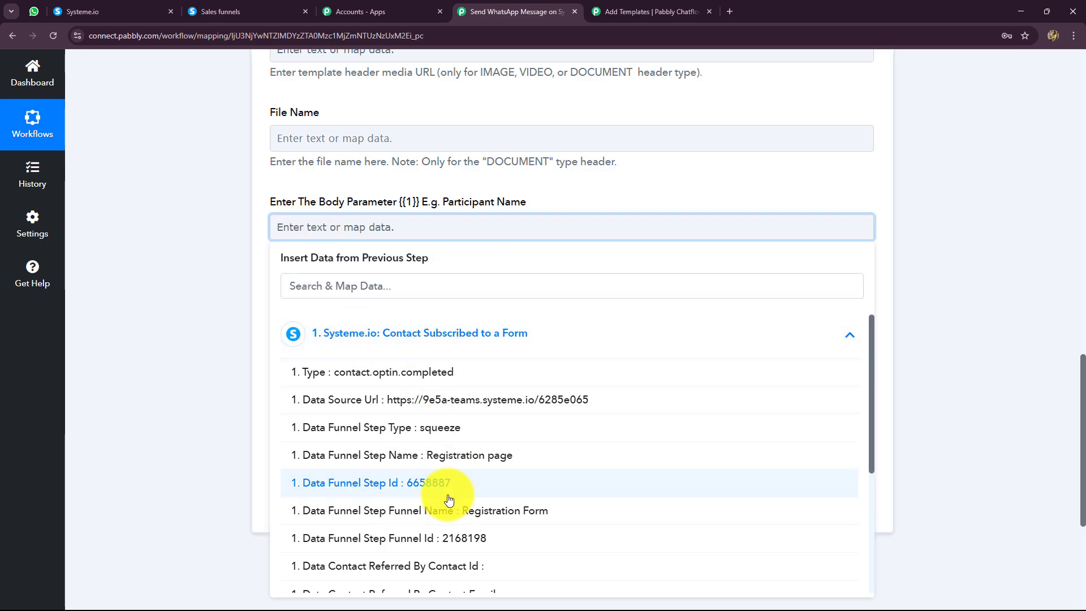
scroll(448, 509, down, 3)
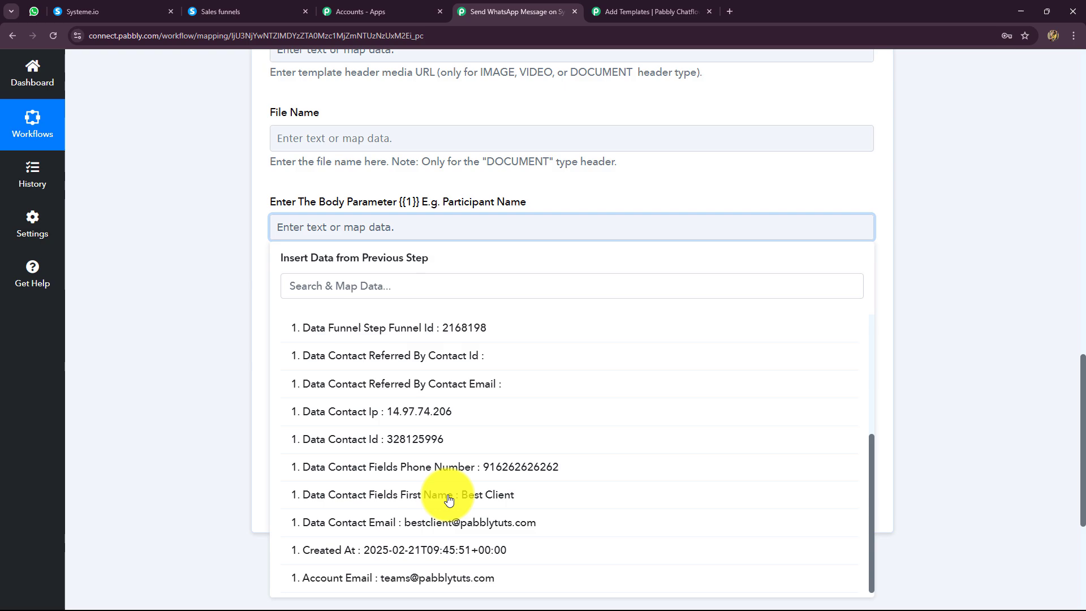
click(492, 496)
click(897, 383)
Enter "25th Feb 2025" as the event date in body parameter {{2}}.
scroll(441, 339, down, 1)
click(446, 211)
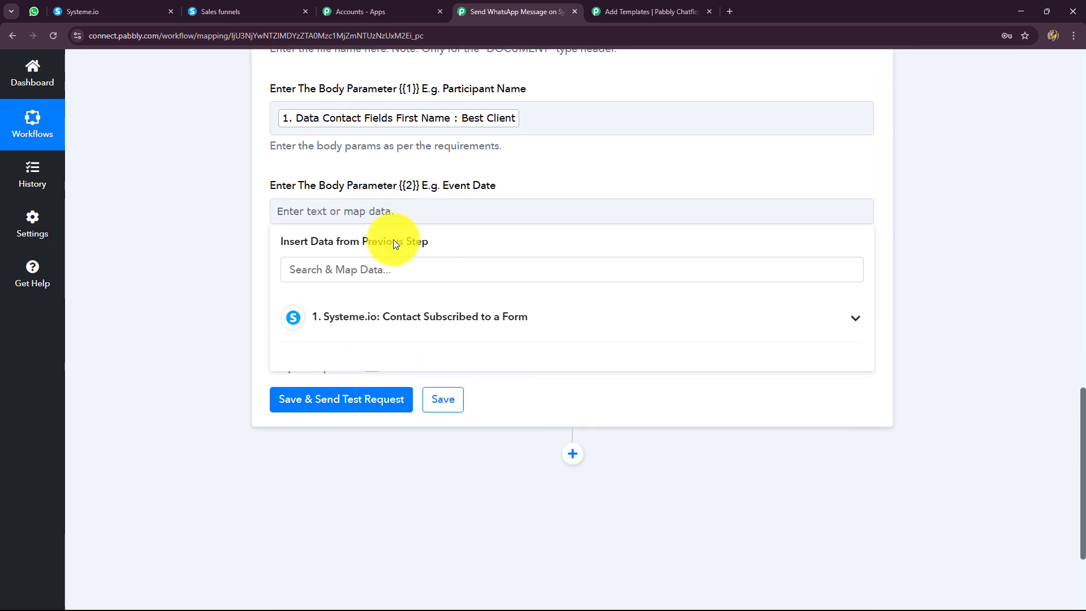
click(406, 207)
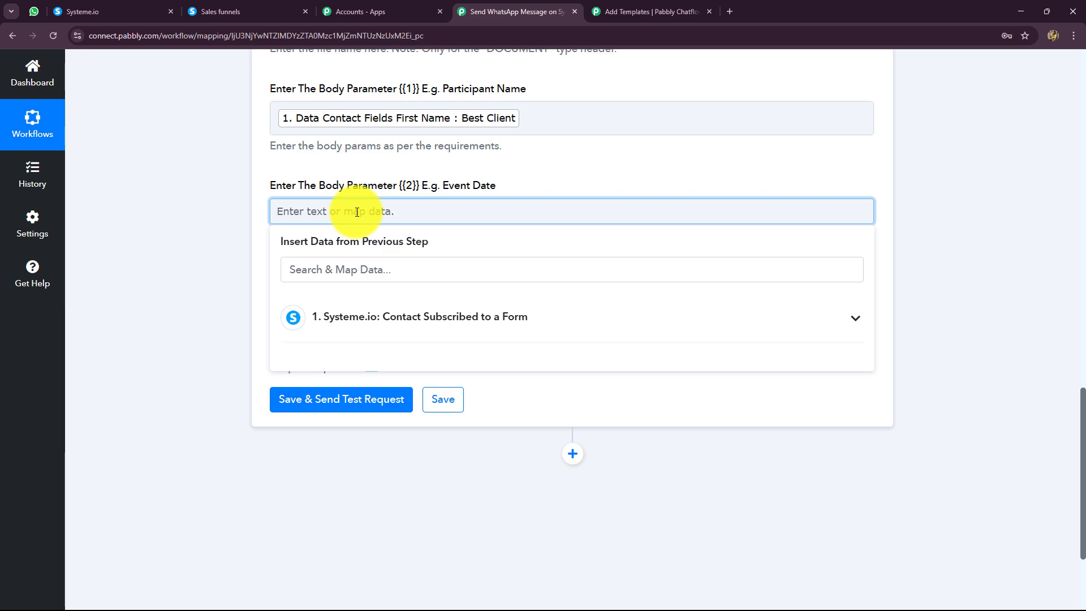
text(25th Feb 2025)
click(235, 257)
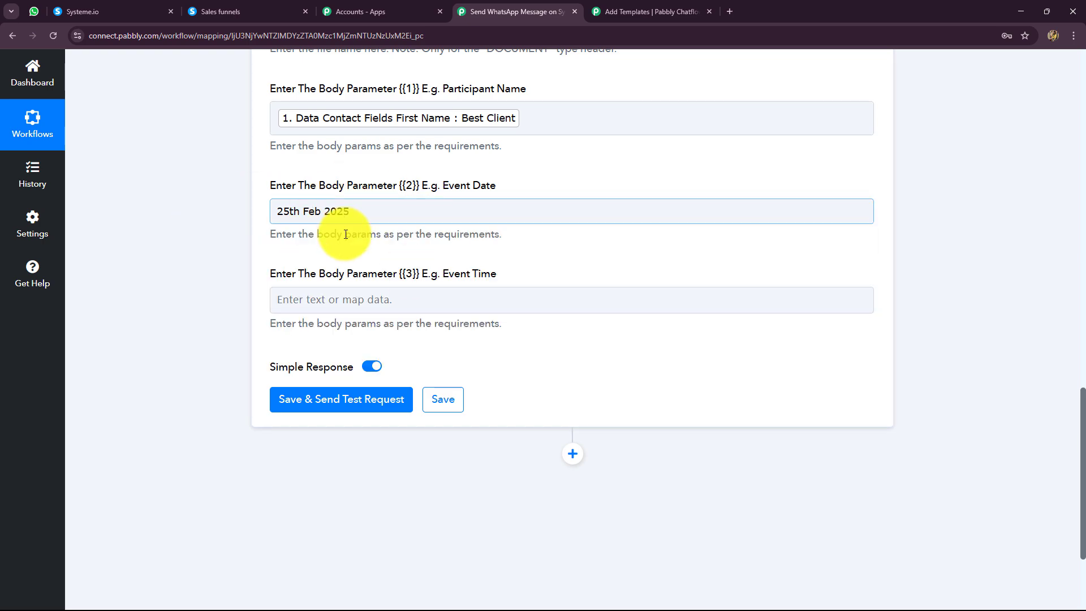
drag(347, 220, 270, 234)
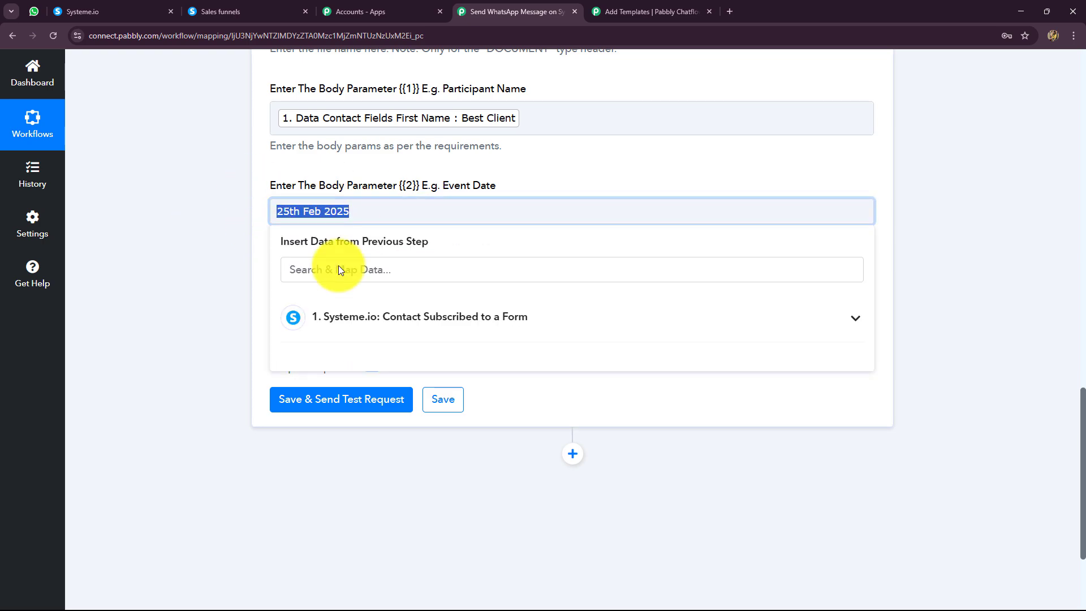
click(219, 261)
Enter "12 P.M" as the event time in body parameter {{3}}.
click(311, 290)
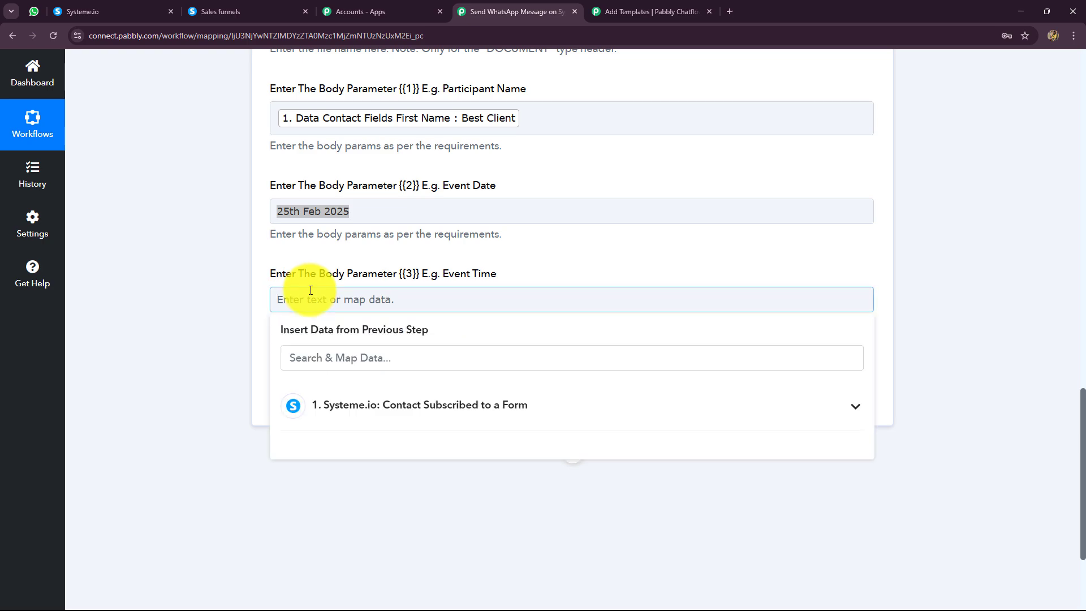
text(1)
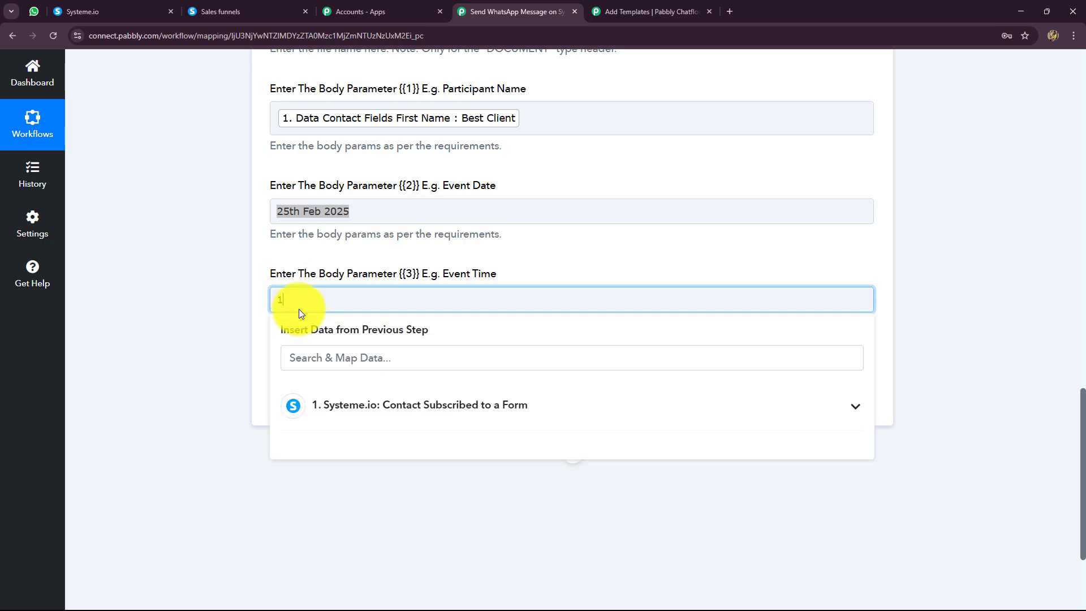
text(2 P.M)
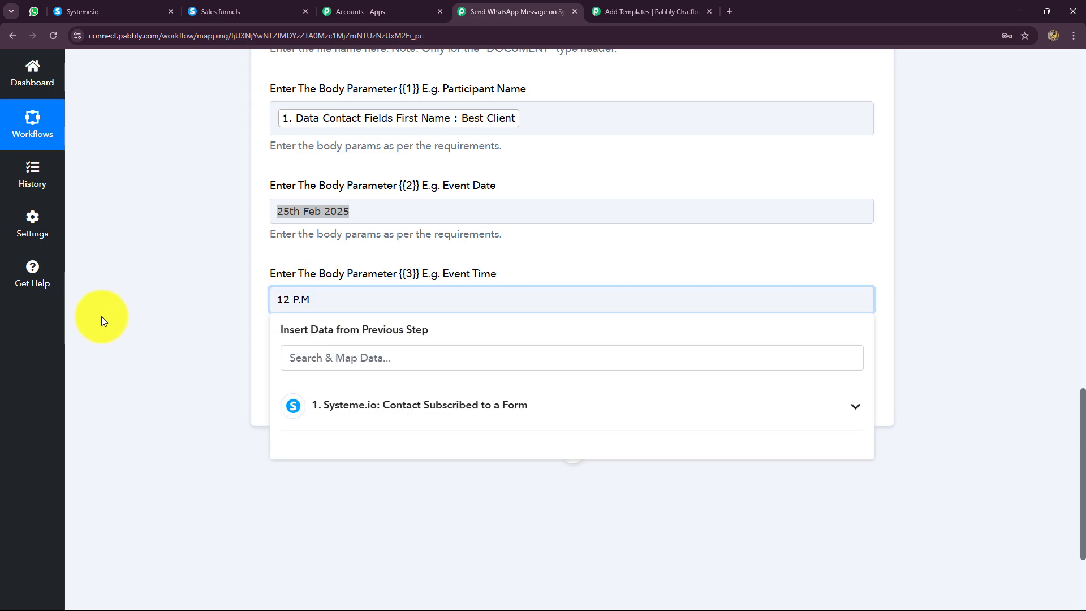
click(189, 300)
Save the action, send a test request and check the message status and recipient in the response.
click(328, 398)
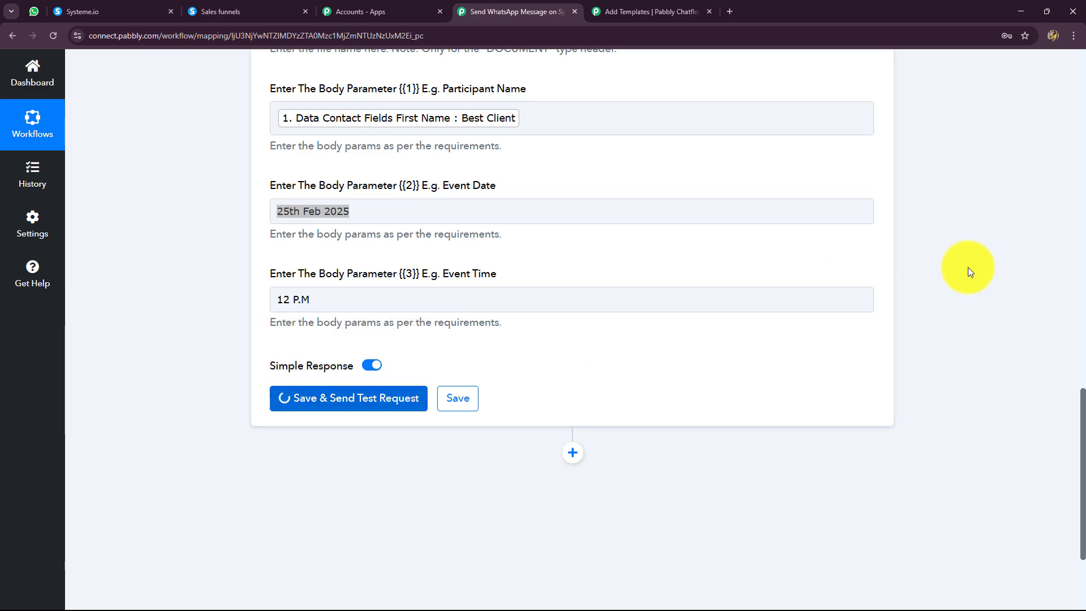
scroll(967, 264, down, 6)
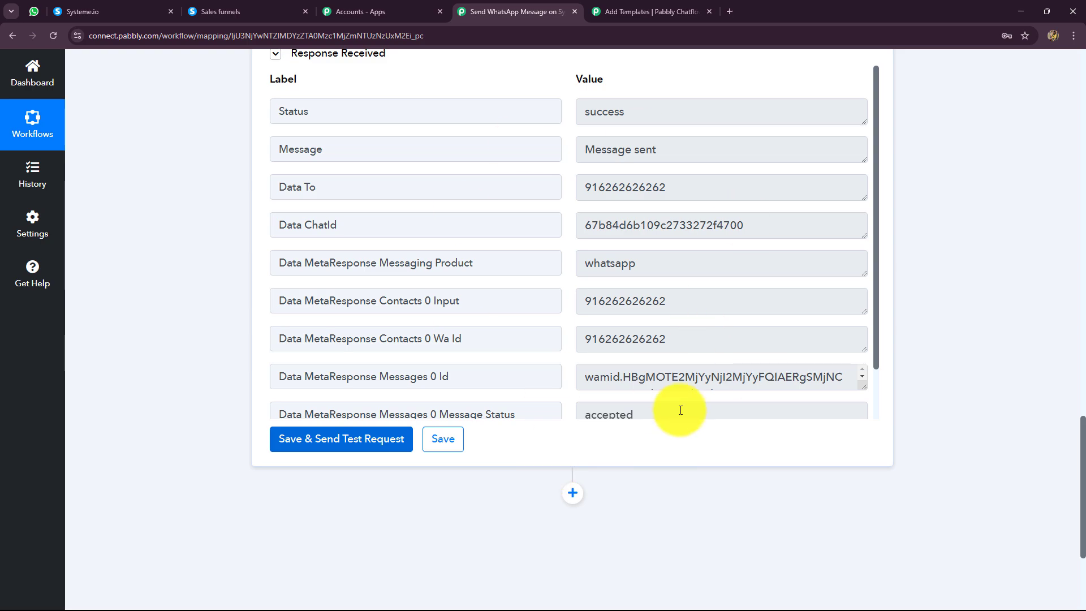
drag(718, 150, 589, 172)
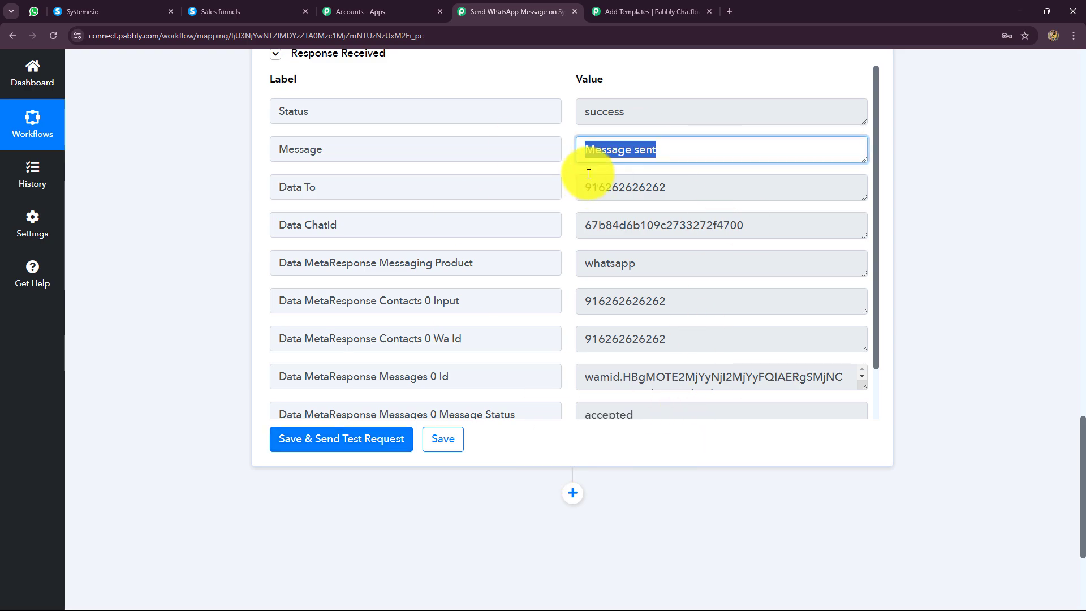
click(597, 152)
double_click(605, 124)
drag(679, 189, 553, 211)
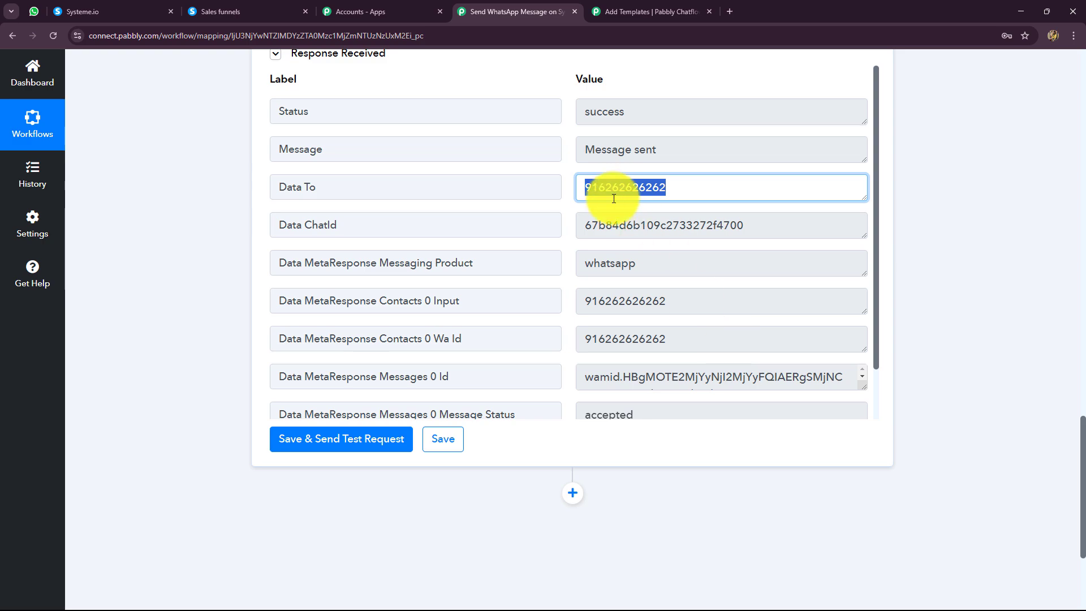
Switch to Pabbly Chatflow and check the test message's sent and delivered times in the inbox.
click(622, 10)
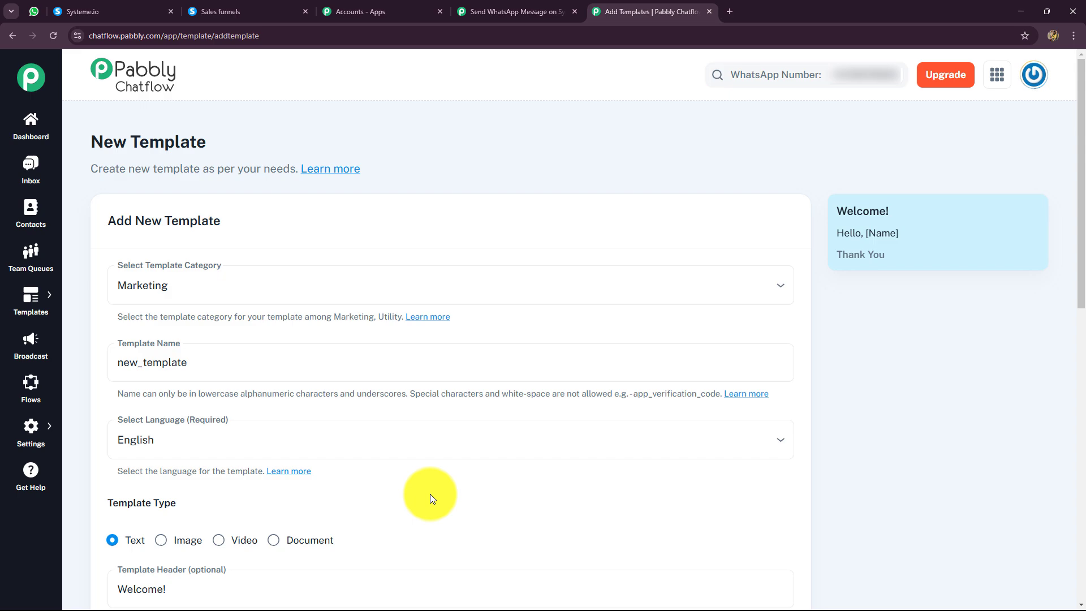
click(44, 184)
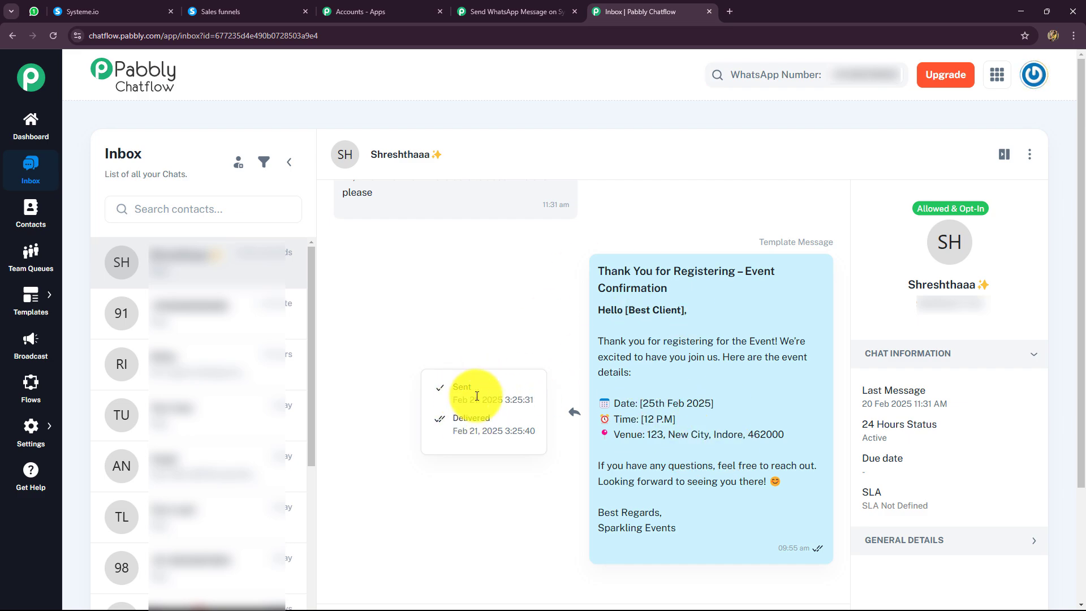
drag(505, 399, 475, 440)
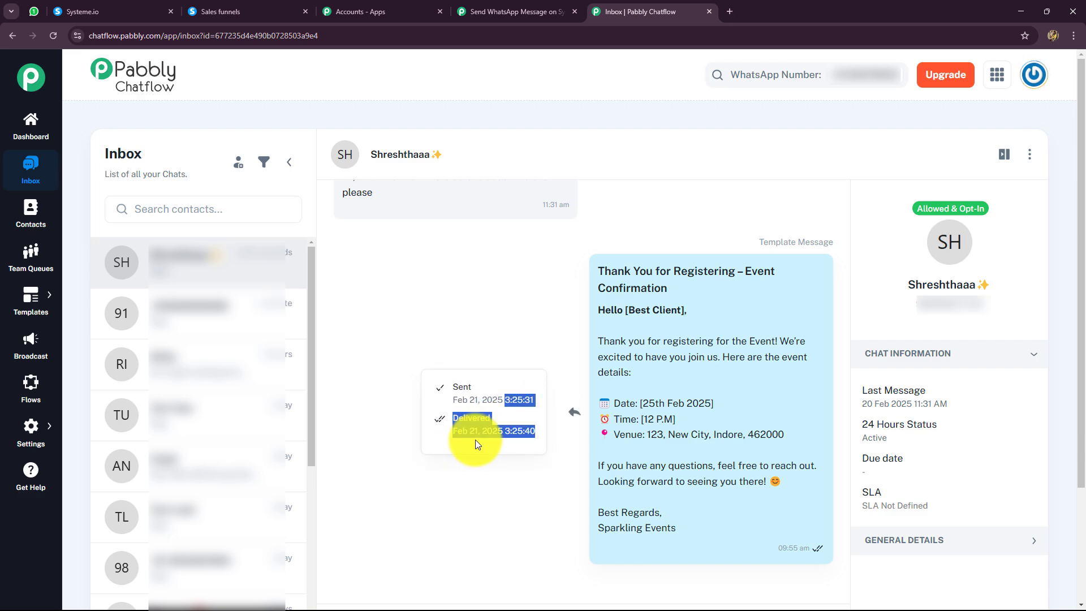
click(521, 440)
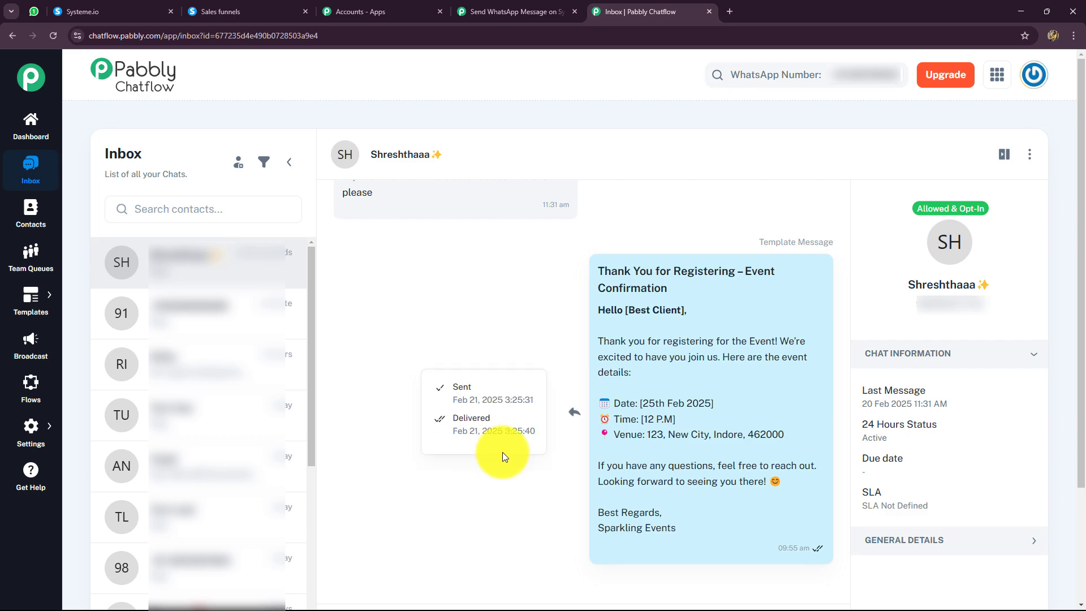
Review the received confirmation's name, date, time and venue in WhatsApp Web, and check its read status in the Chatflow inbox.
click(34, 11)
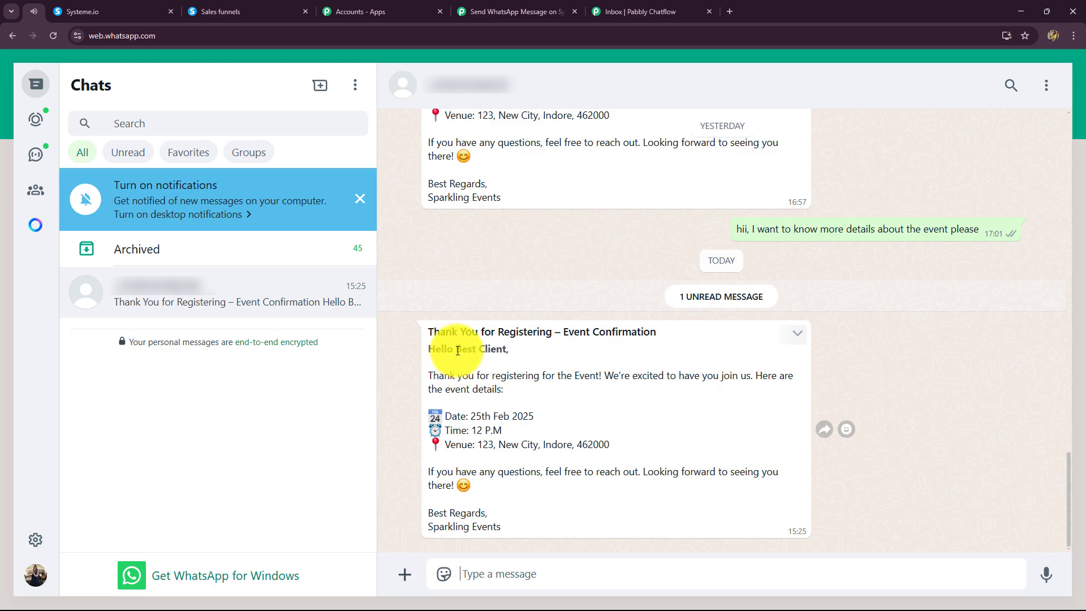
drag(455, 349, 526, 352)
drag(476, 416, 622, 445)
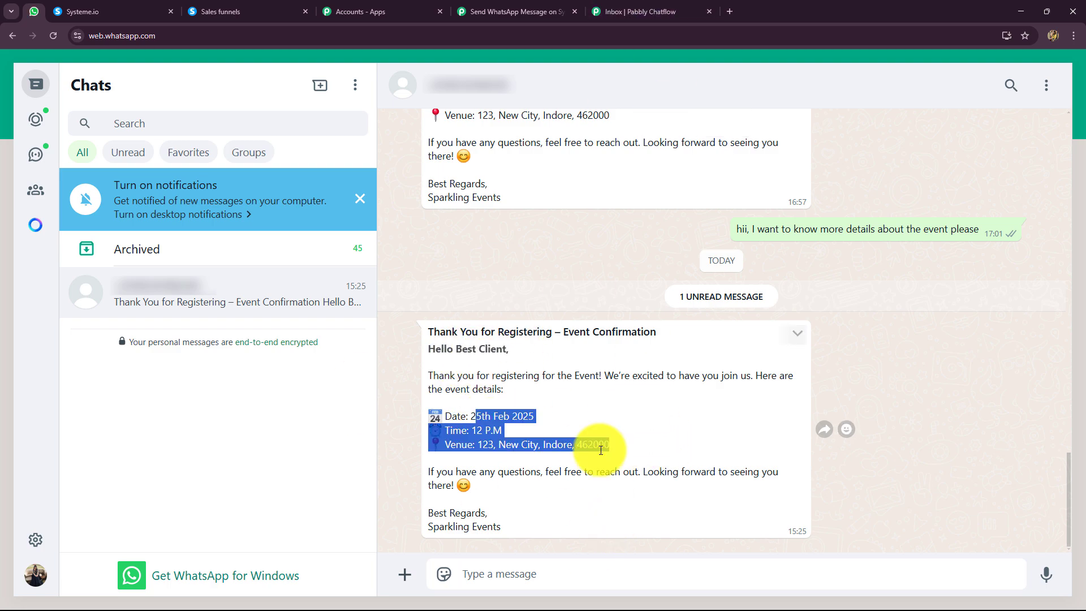
click(610, 10)
mouse_move(605, 425)
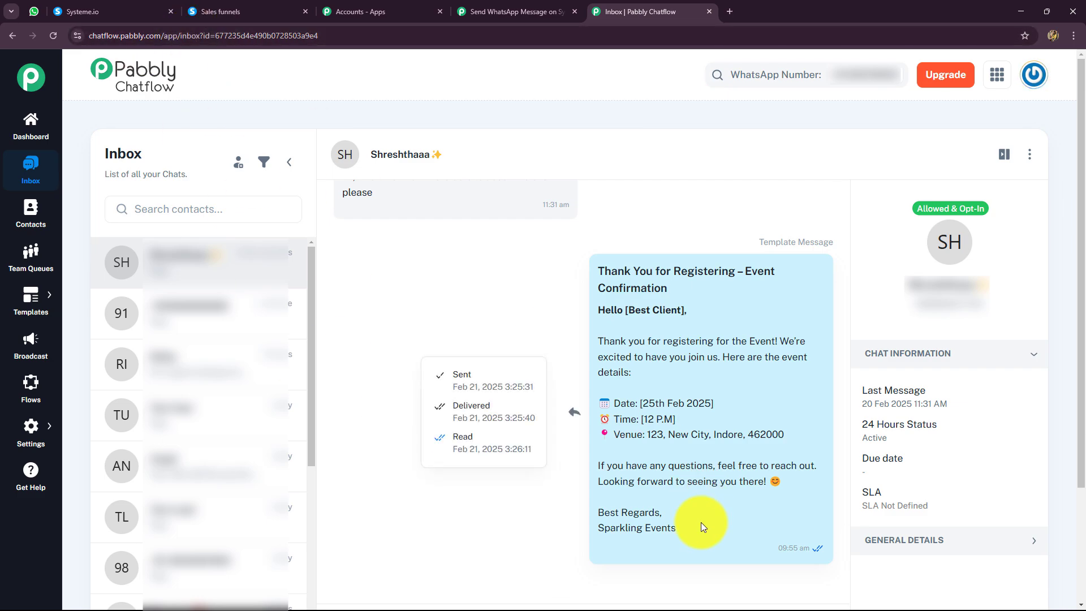
Reply "hii, I want to know more details about the event pleasE" from WhatsApp Web and view the reply in the Chatflow inbox.
click(34, 11)
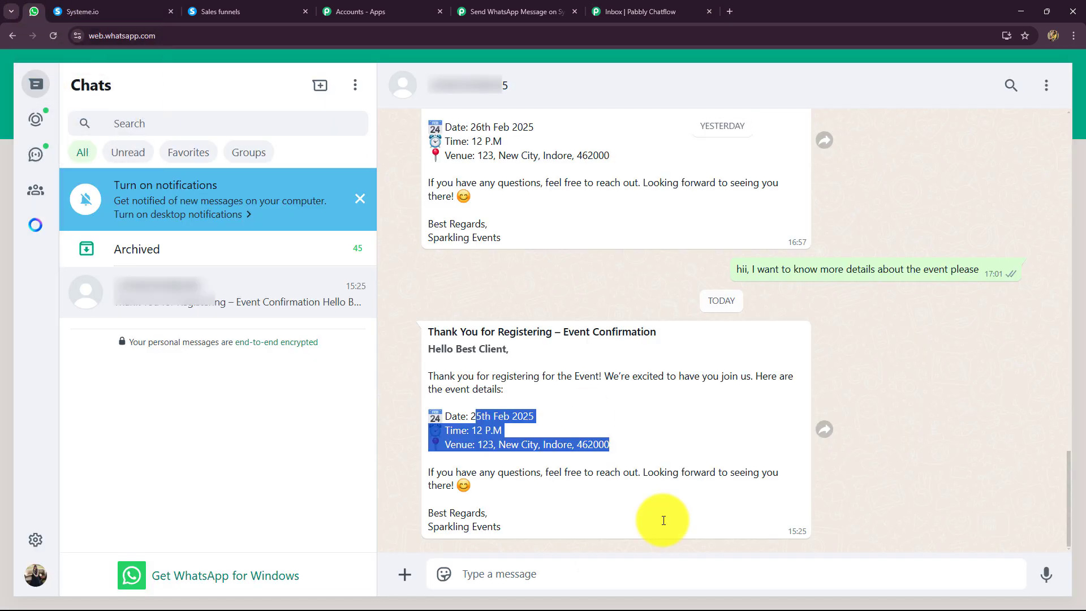
click(649, 569)
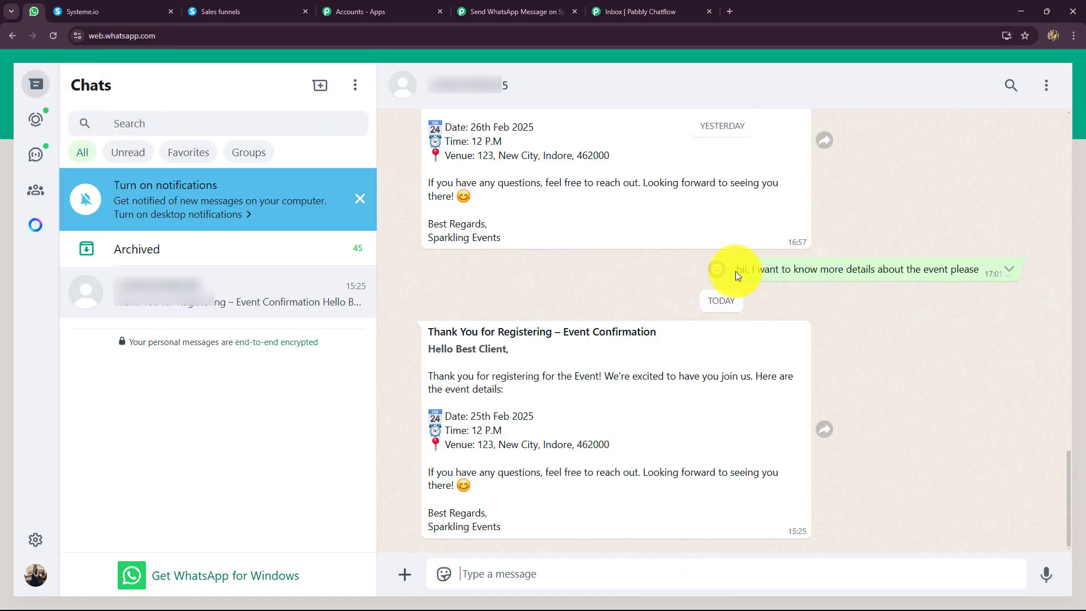
drag(737, 269, 981, 274)
key(ctrl+c)
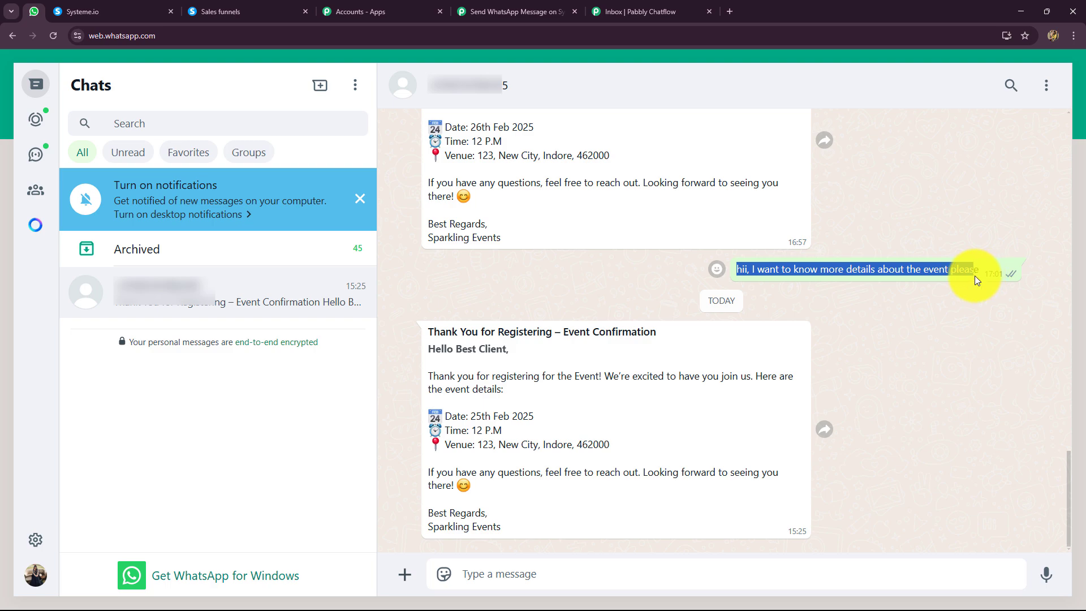
click(739, 564)
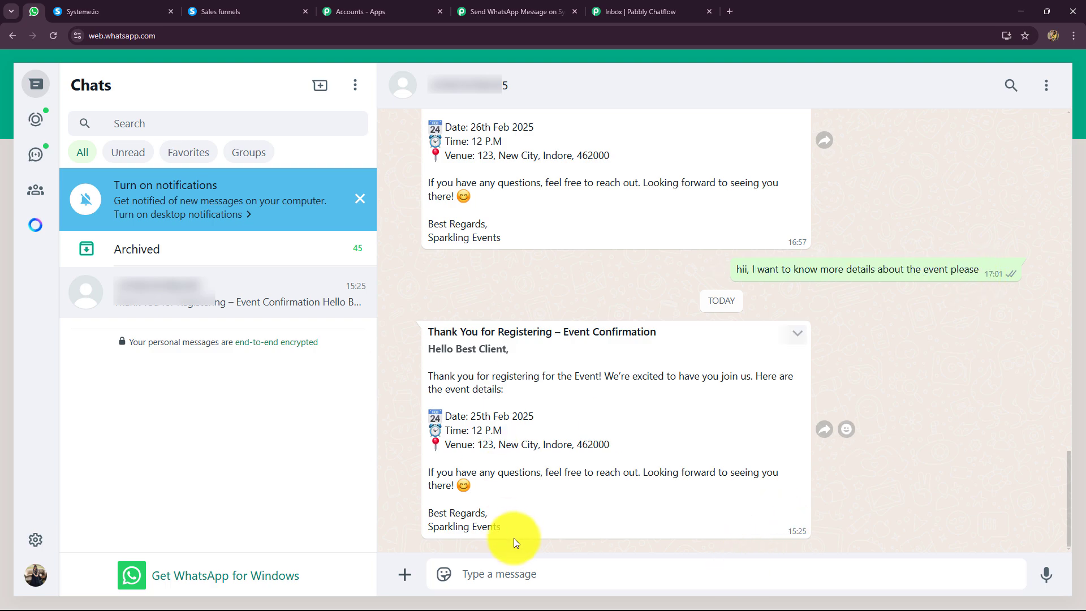
key(ctrl+v)
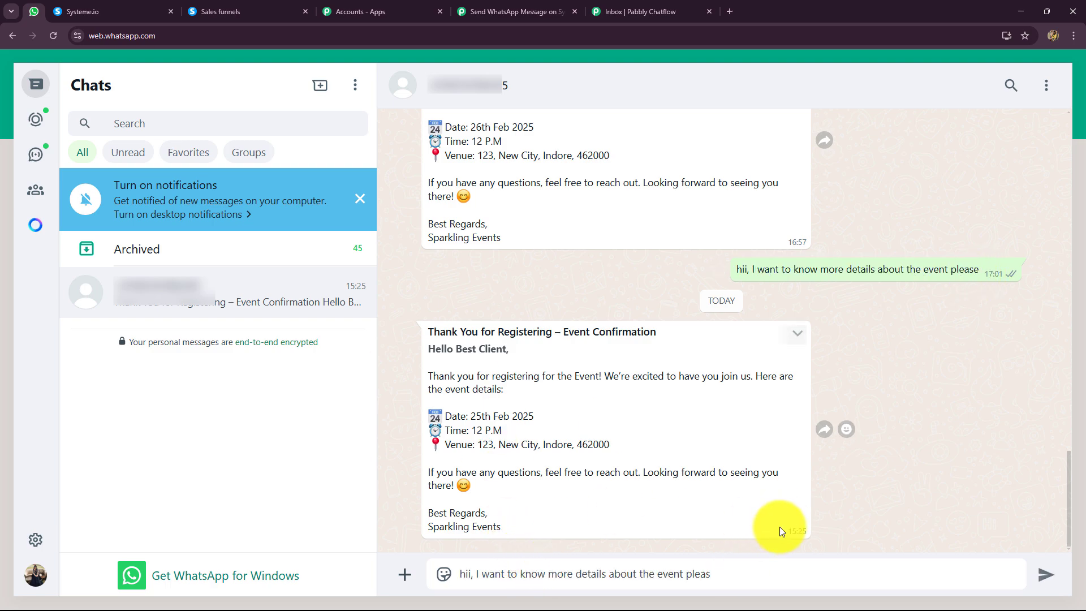
text(E)
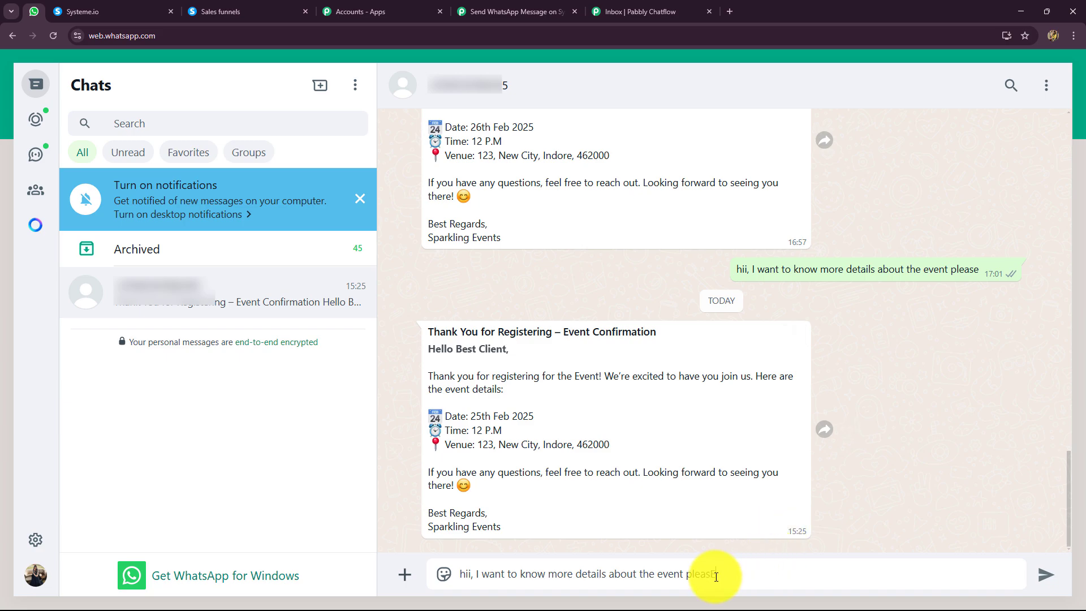
key(Return)
click(628, 12)
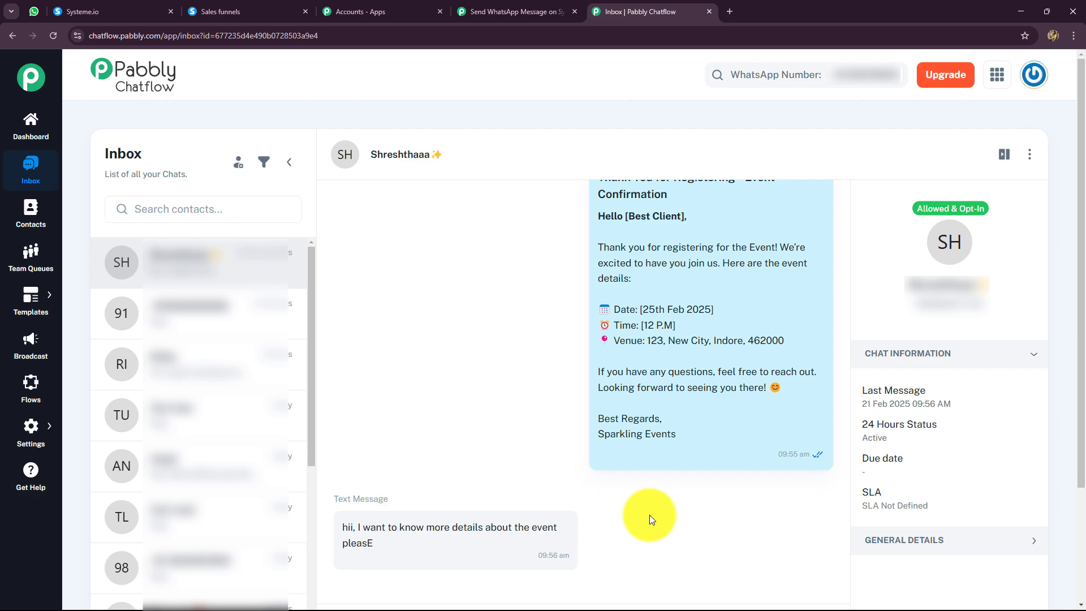
Return to the Pabbly Connect workflow and collapse the Pabbly Chatflow Send Template Message action.
click(517, 12)
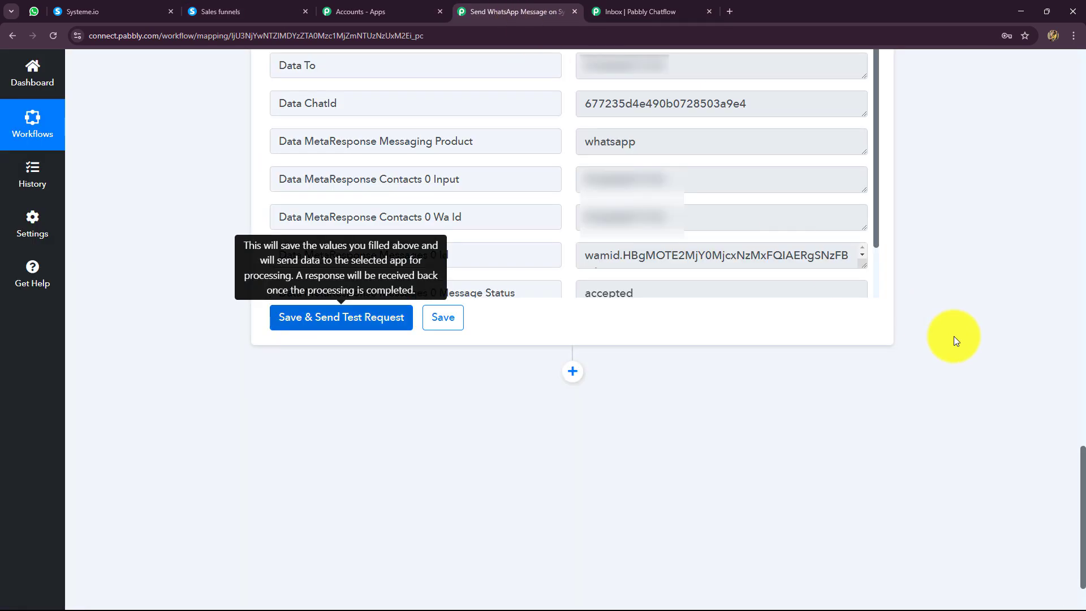
scroll(962, 419, up, 8)
scroll(963, 419, up, 10)
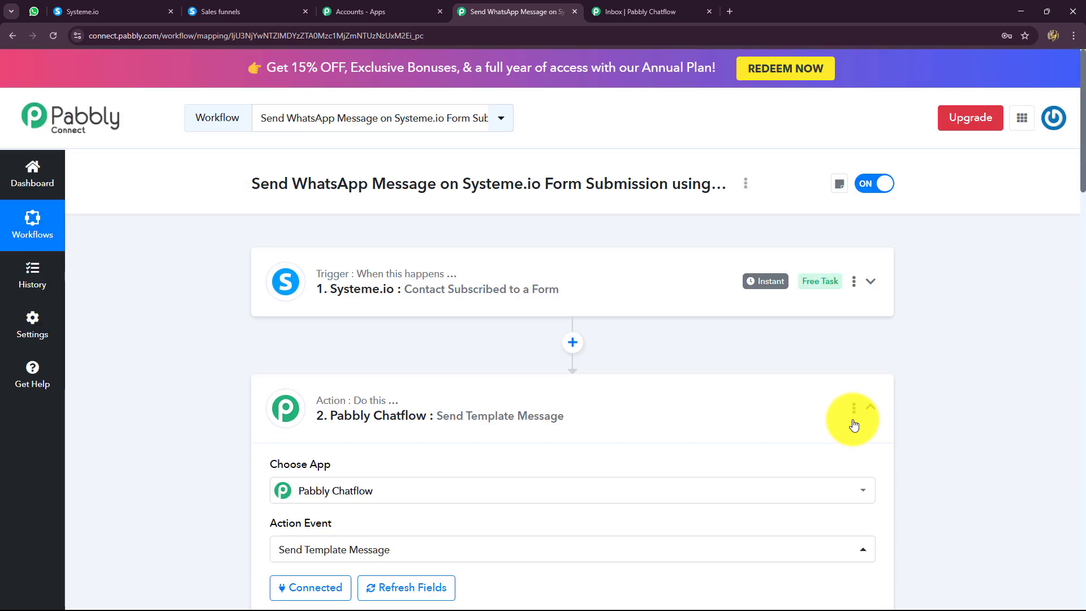
click(874, 406)
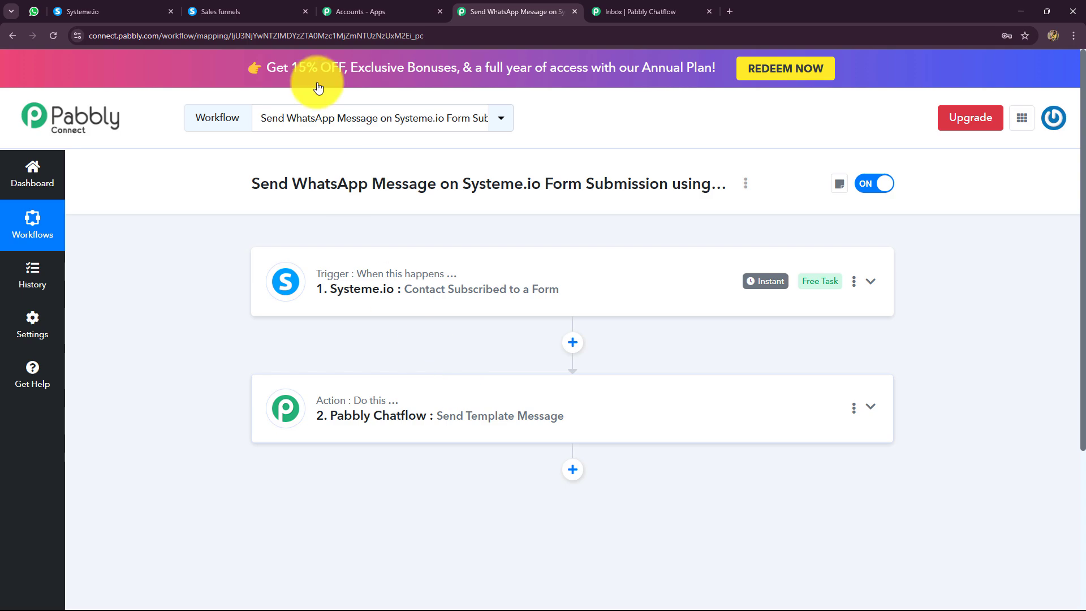
Return to the Systeme.io webinar registration page and submit the form with the test registrant's full name, WhatsApp number and email address.
click(69, 11)
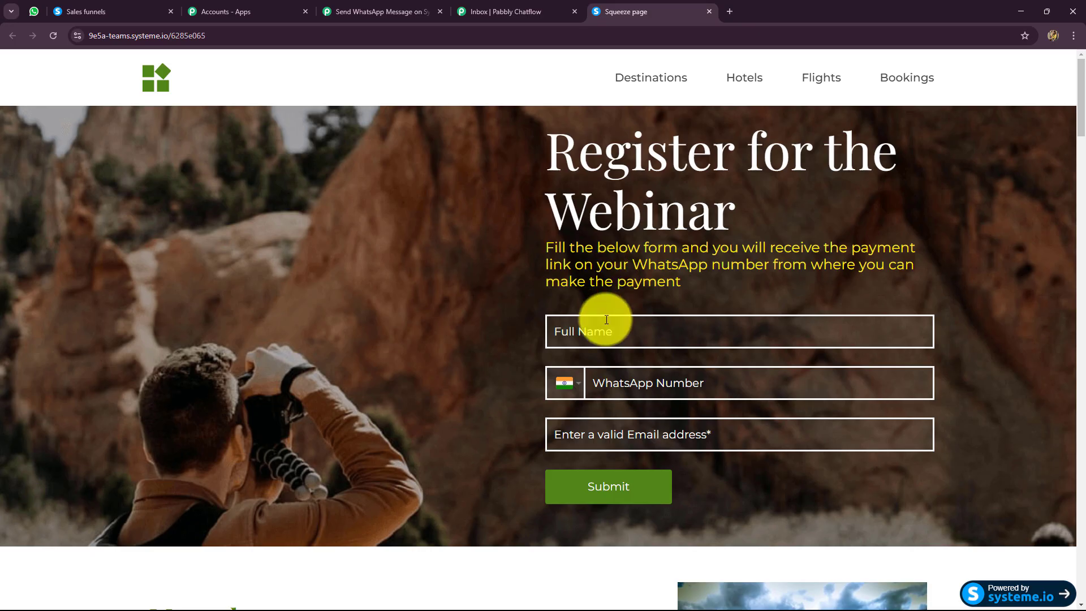
scroll(605, 320, down, 2)
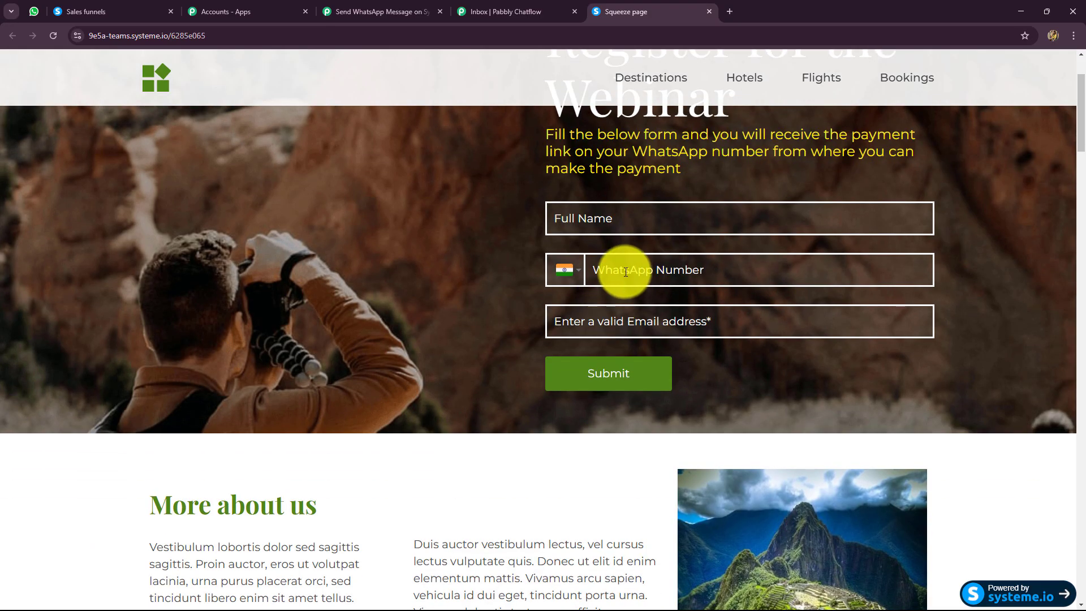
click(626, 221)
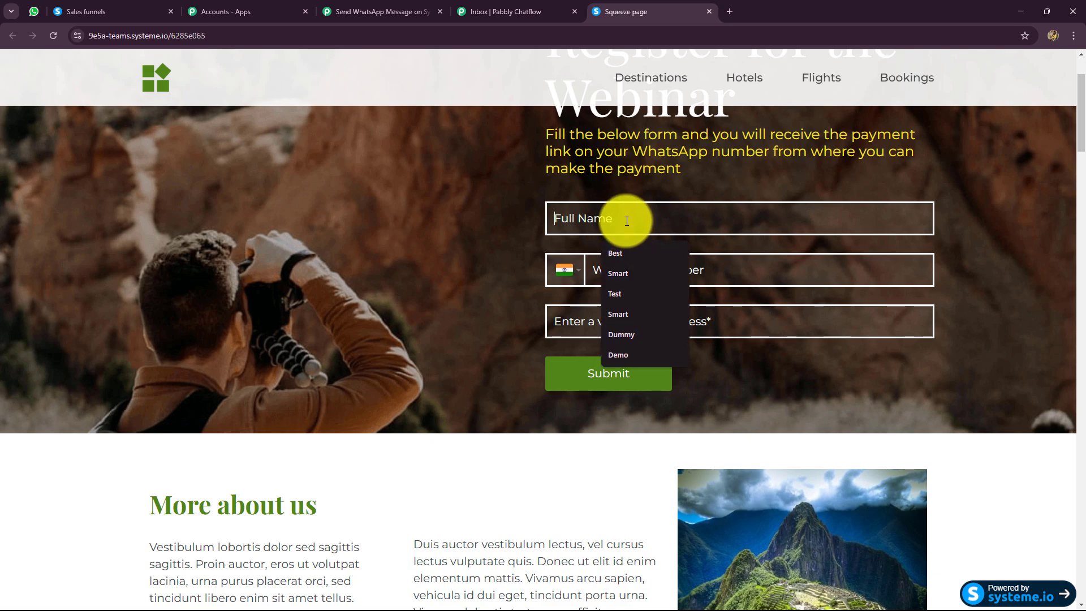
click(620, 335)
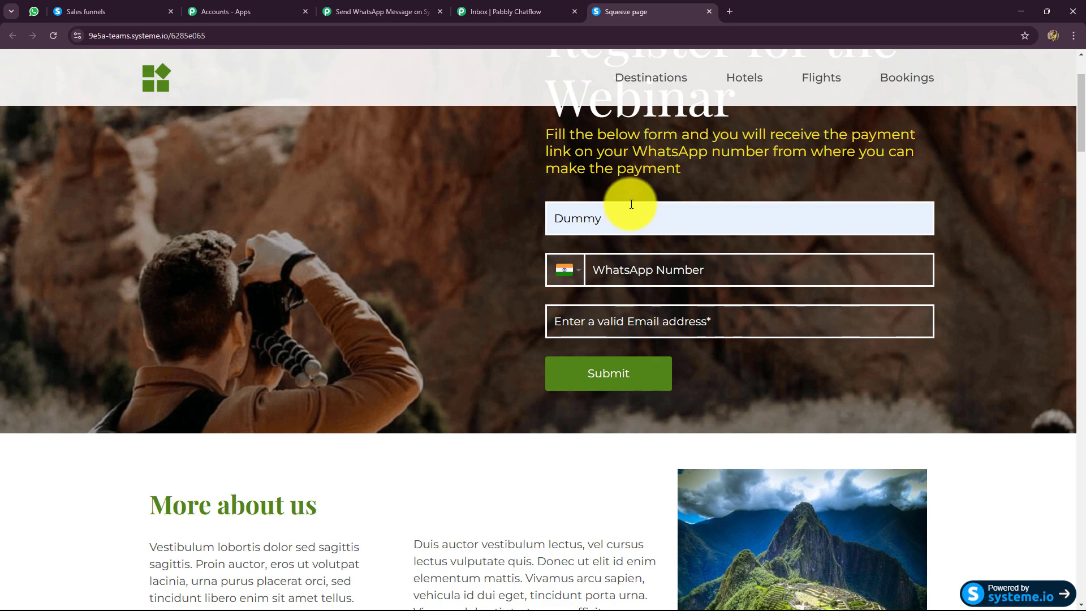
text(user)
click(614, 263)
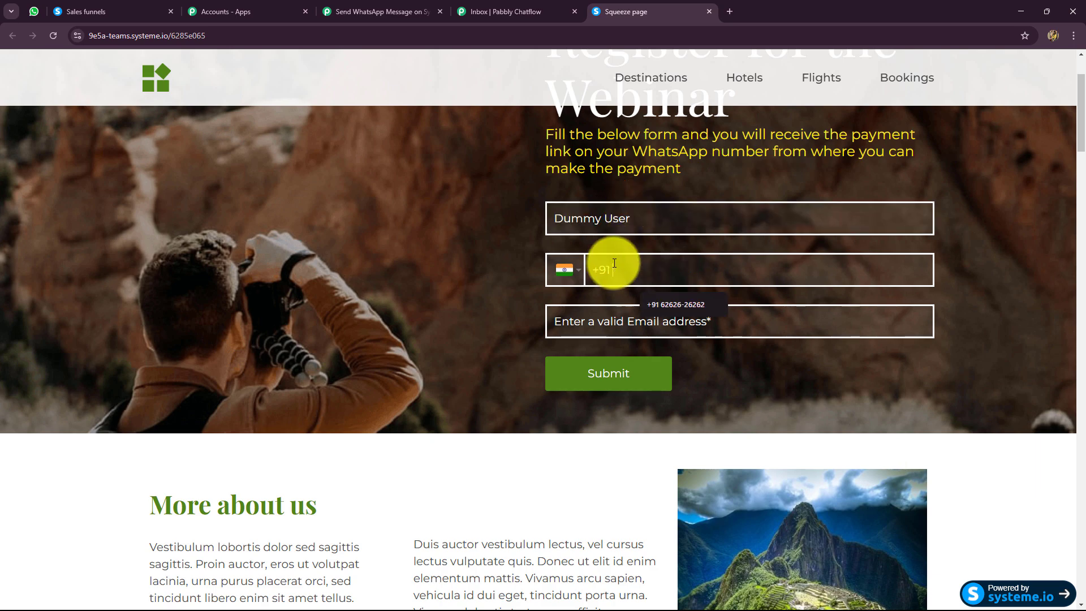
text(4444444444)
click(656, 309)
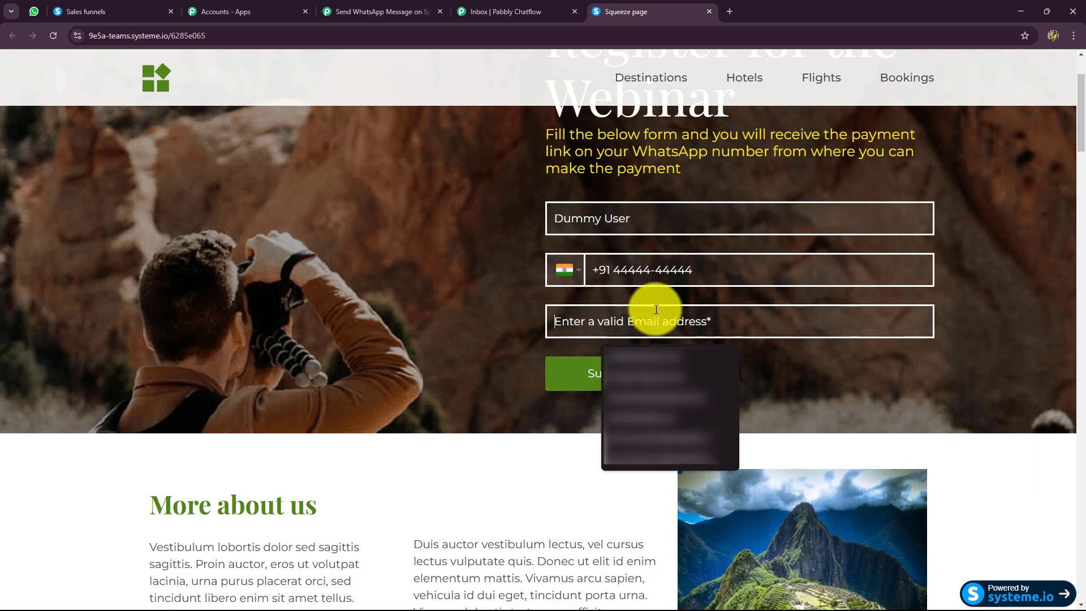
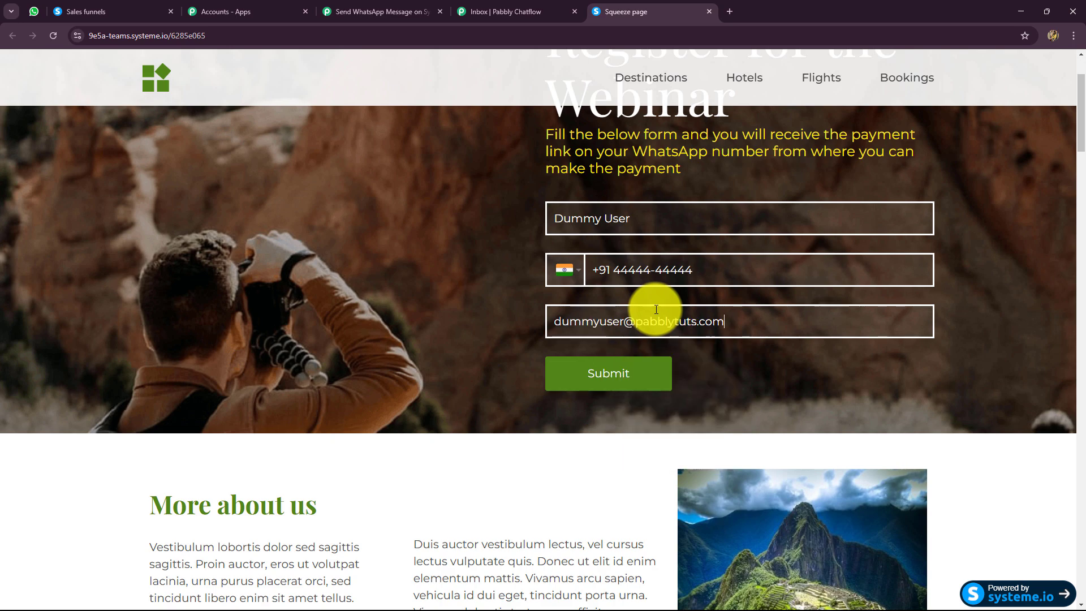
click(641, 374)
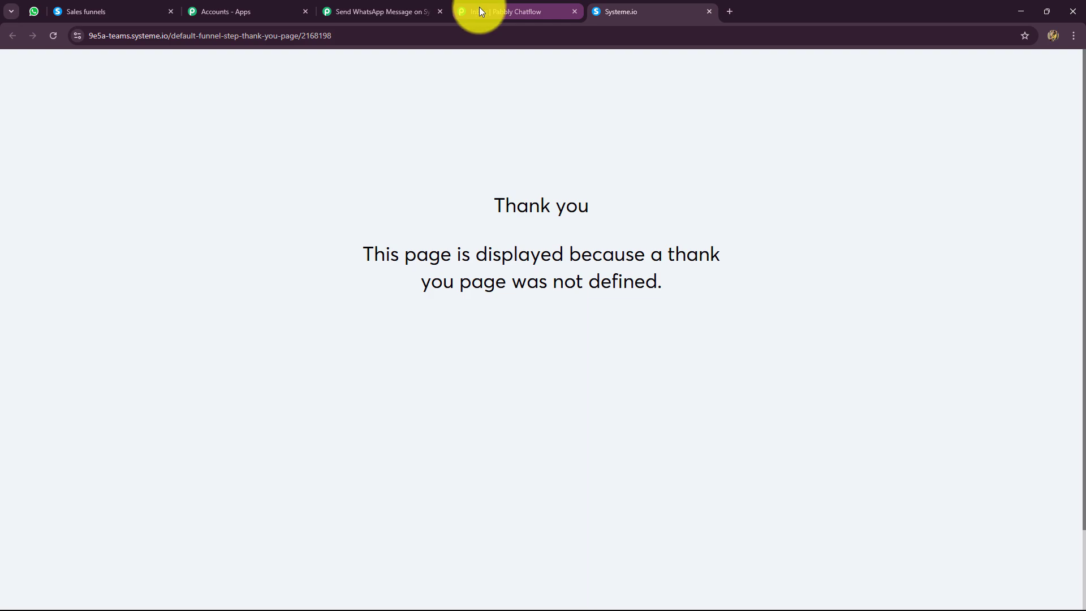
Check the new registration's event confirmation message in the Pabbly Chatflow inbox and return to the Pabbly Connect workflow.
click(479, 7)
scroll(554, 411, down, 3)
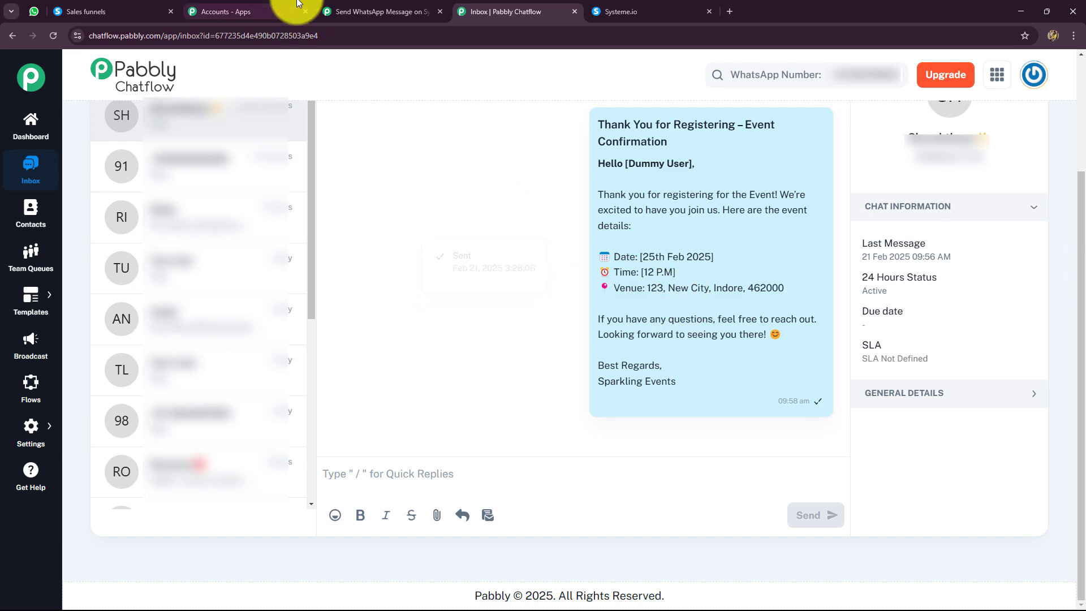
click(379, 11)
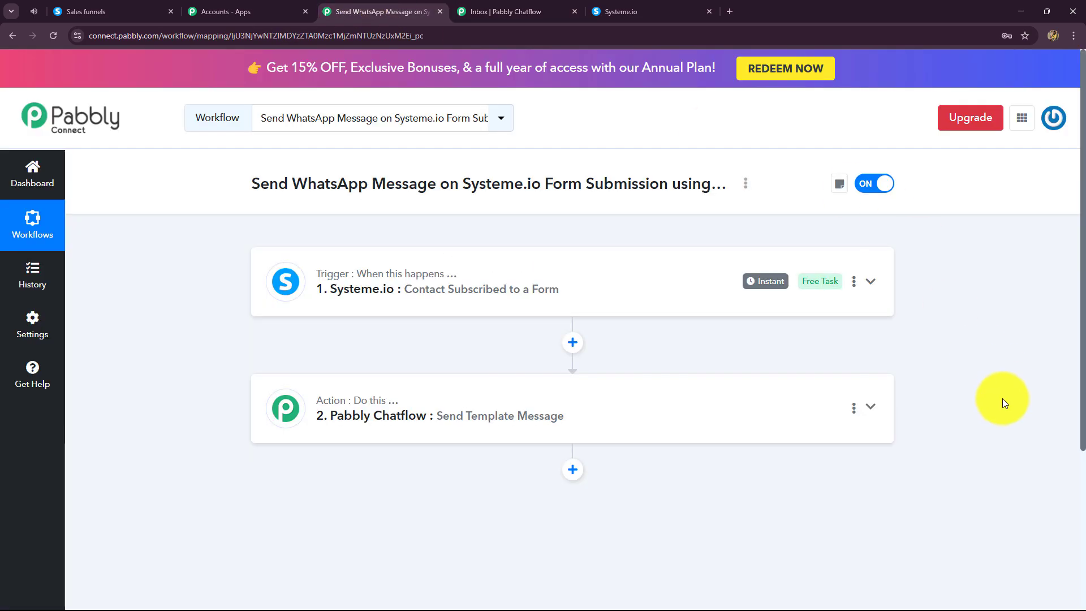